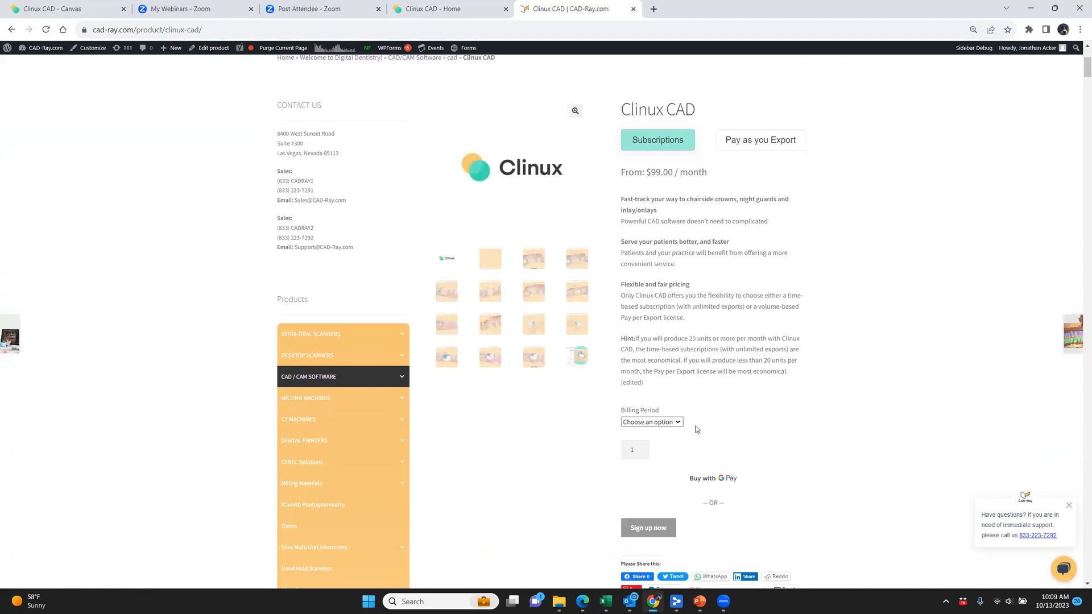
Check the billing period options of the Clinux CAD subscription and view the Pay as you Export offer
click(676, 423)
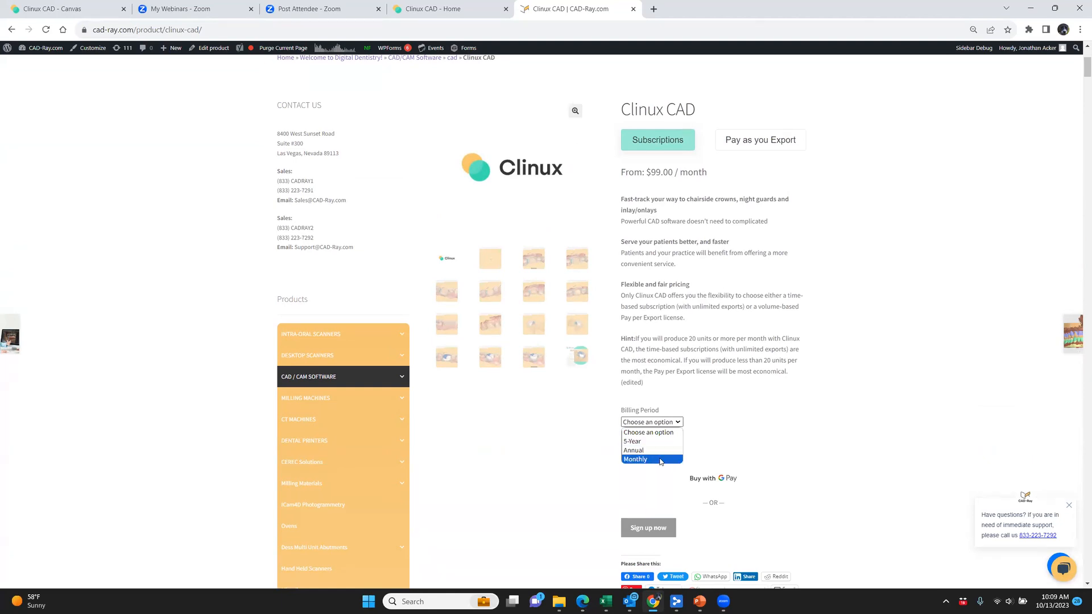
click(677, 313)
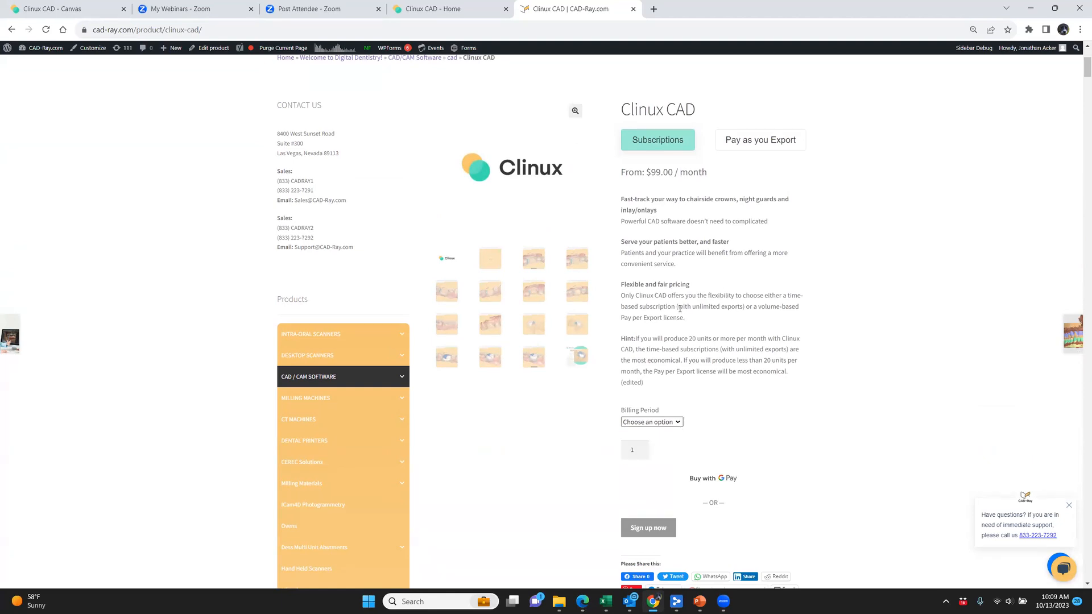
click(760, 145)
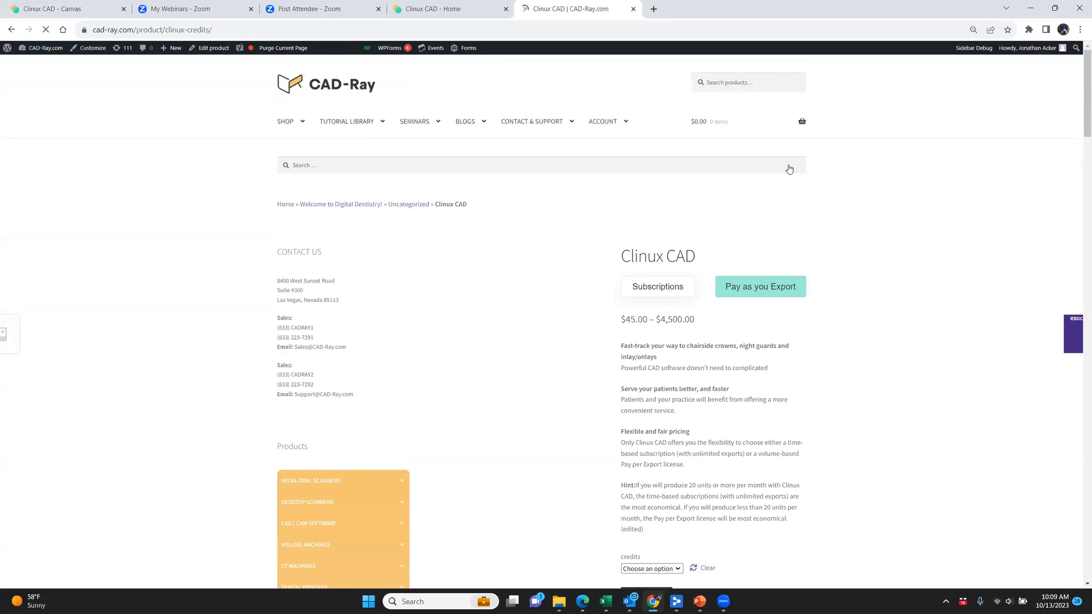
scroll(778, 273, down, 1)
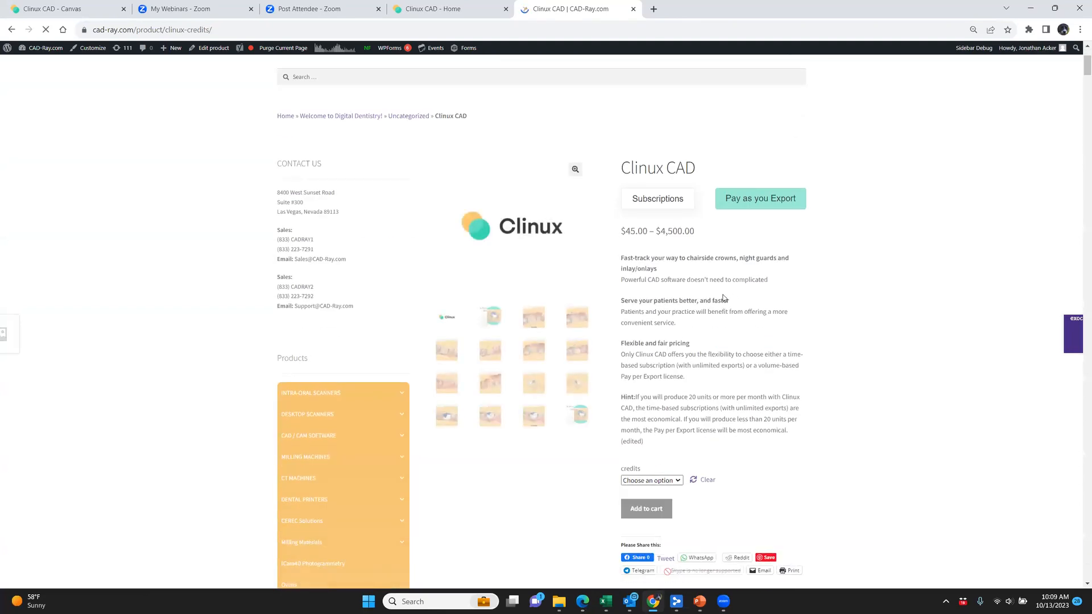
scroll(739, 300, down, 1)
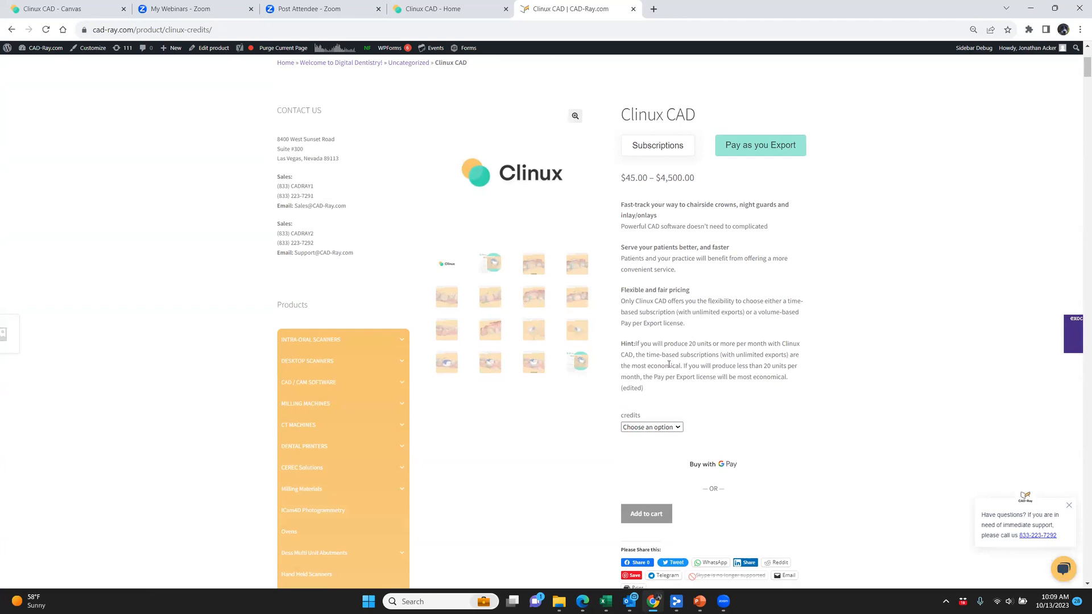
Choose 10 credits for the Clinux CAD pay-per-export licence and review the offer
click(671, 430)
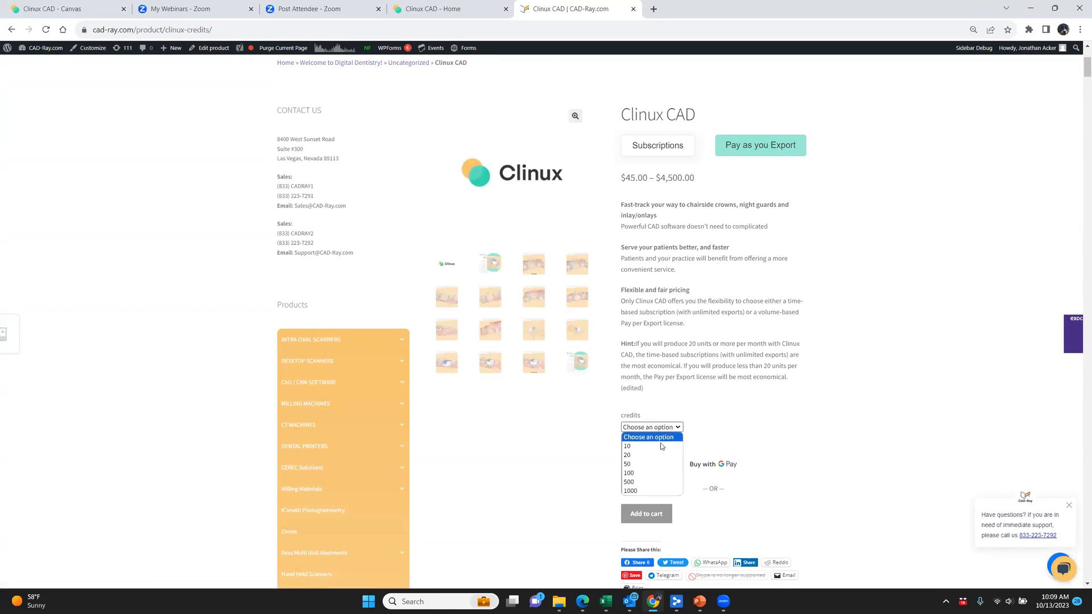
click(659, 447)
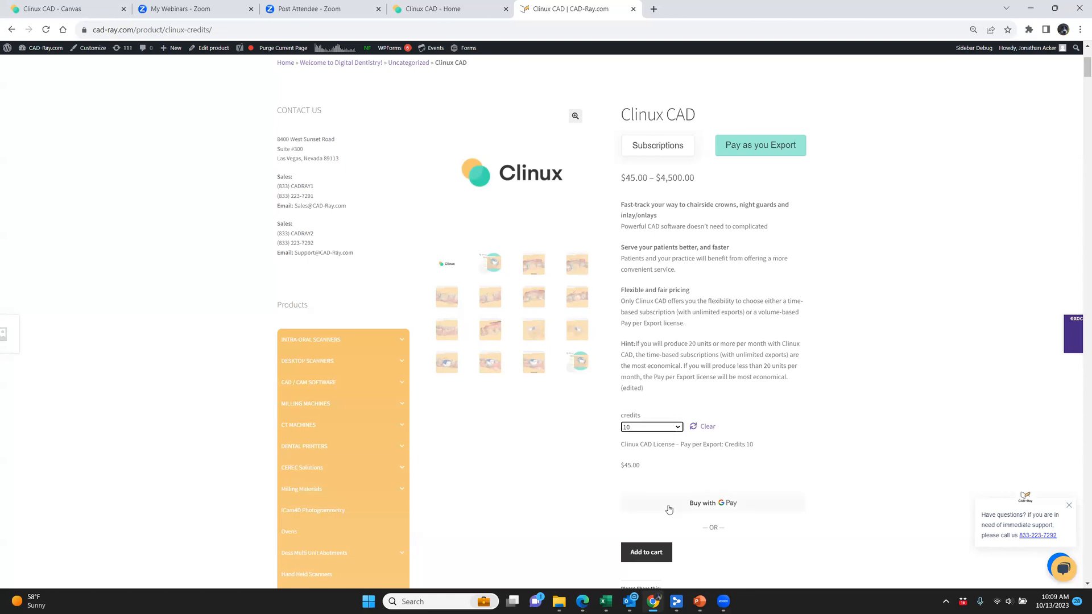
scroll(668, 509, down, 3)
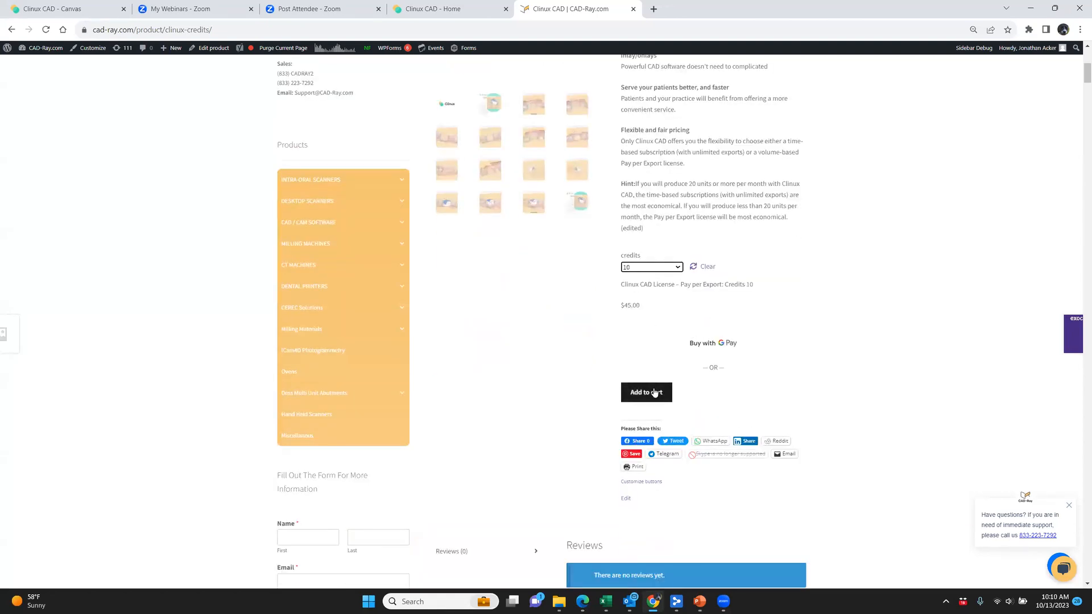
scroll(655, 392, up, 4)
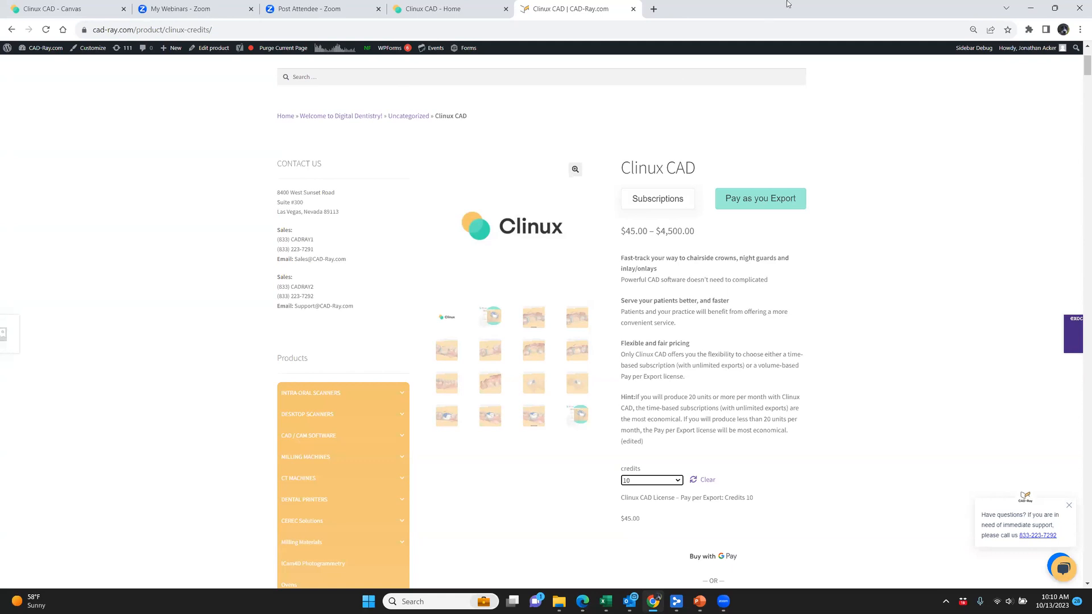
Open chairside.clinux.pro in a new browser tab
click(653, 10)
text(chair)
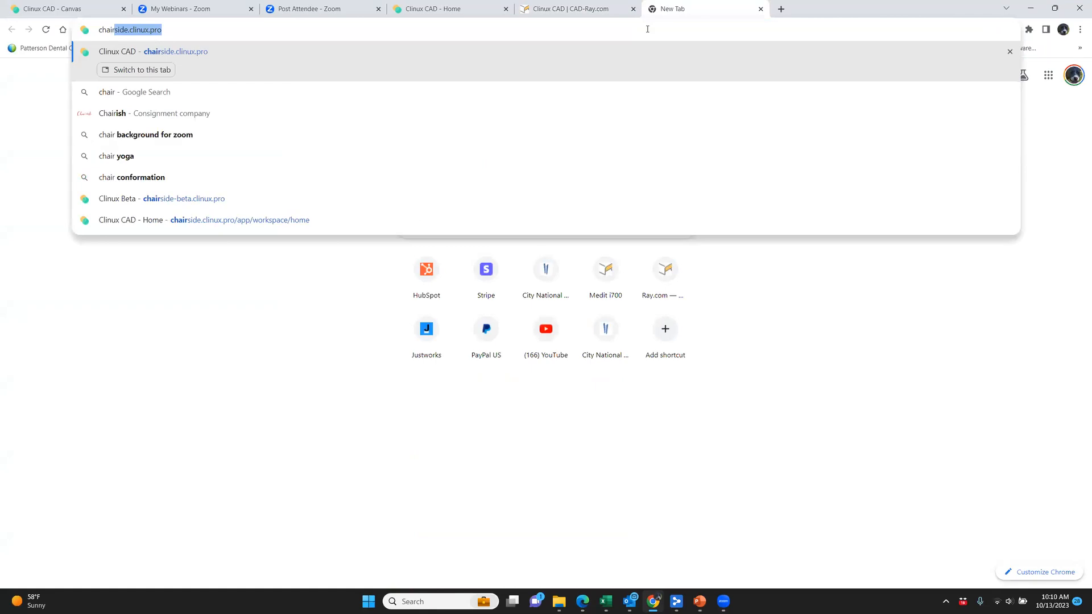
key(Return)
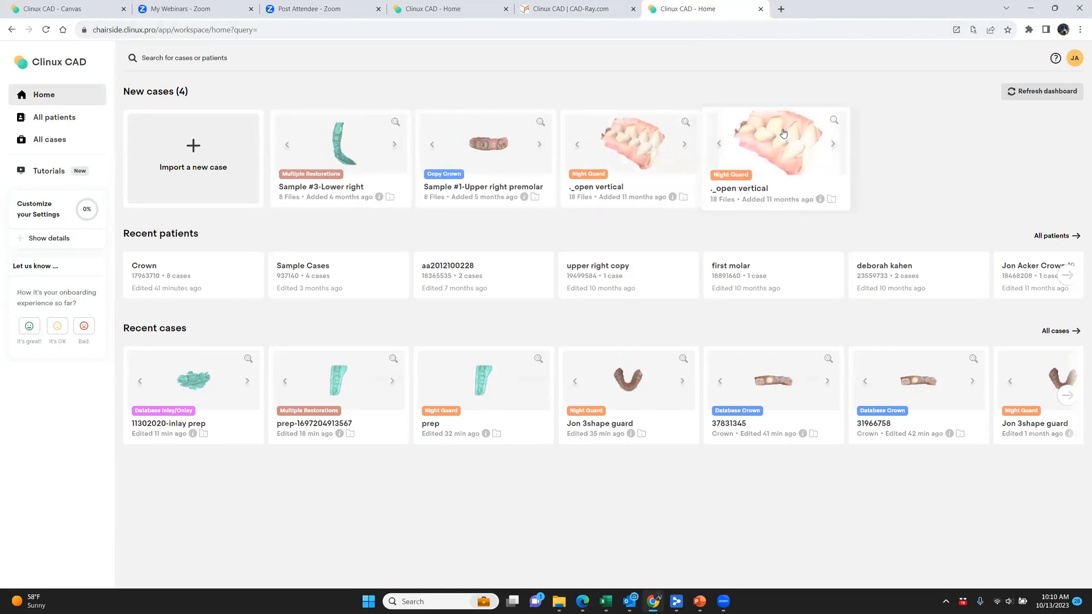
Look through the patient list, case list and tutorials, and return to the home dashboard
click(54, 117)
click(56, 145)
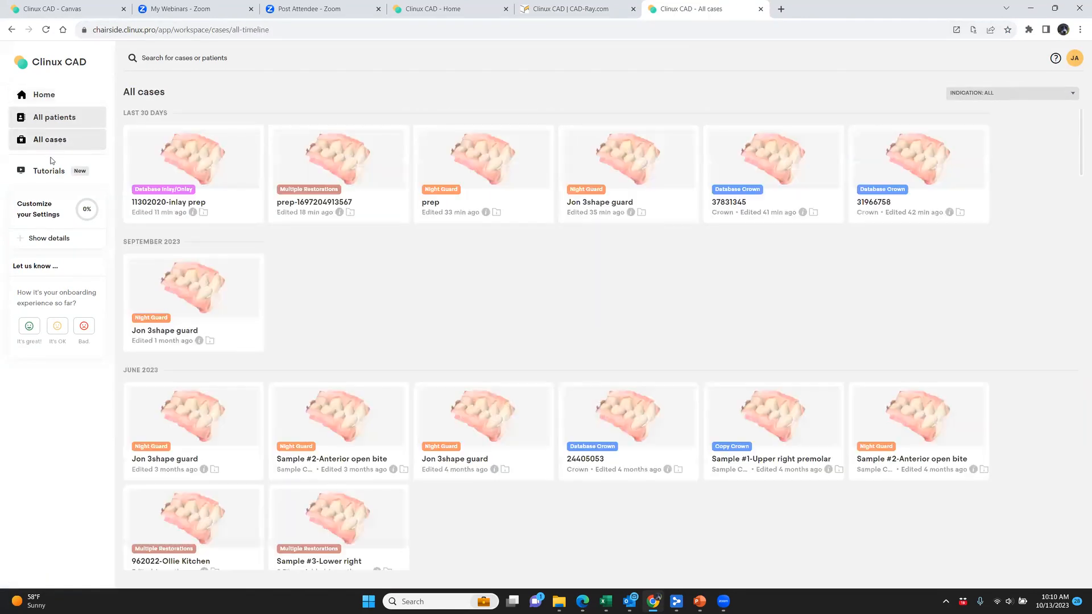
click(50, 176)
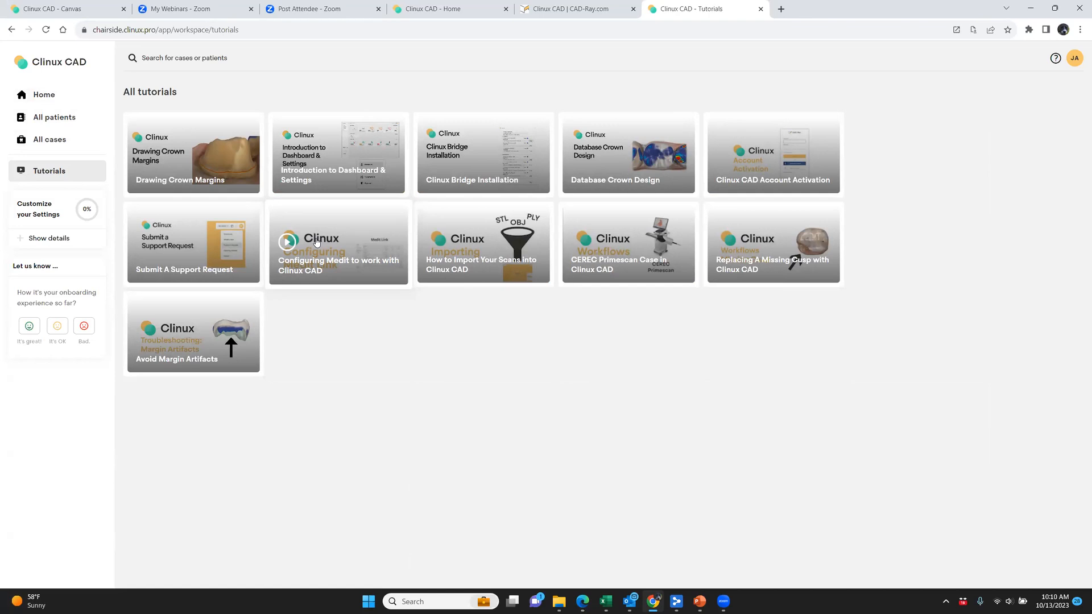
click(59, 100)
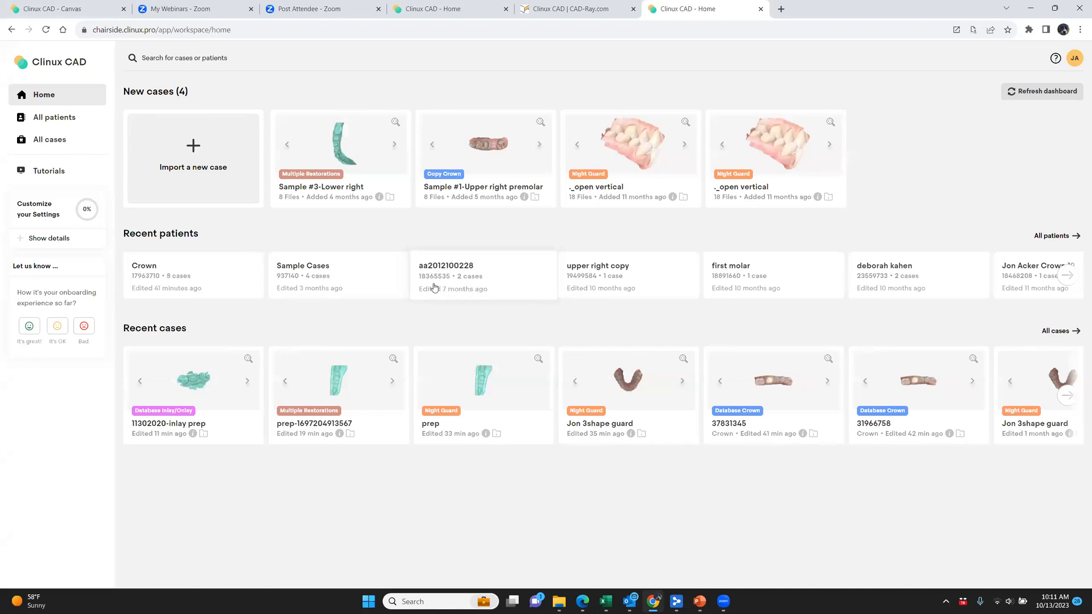
Import the 3shape scan folder from the Desktop as a new case and allow the site to view its files
click(212, 157)
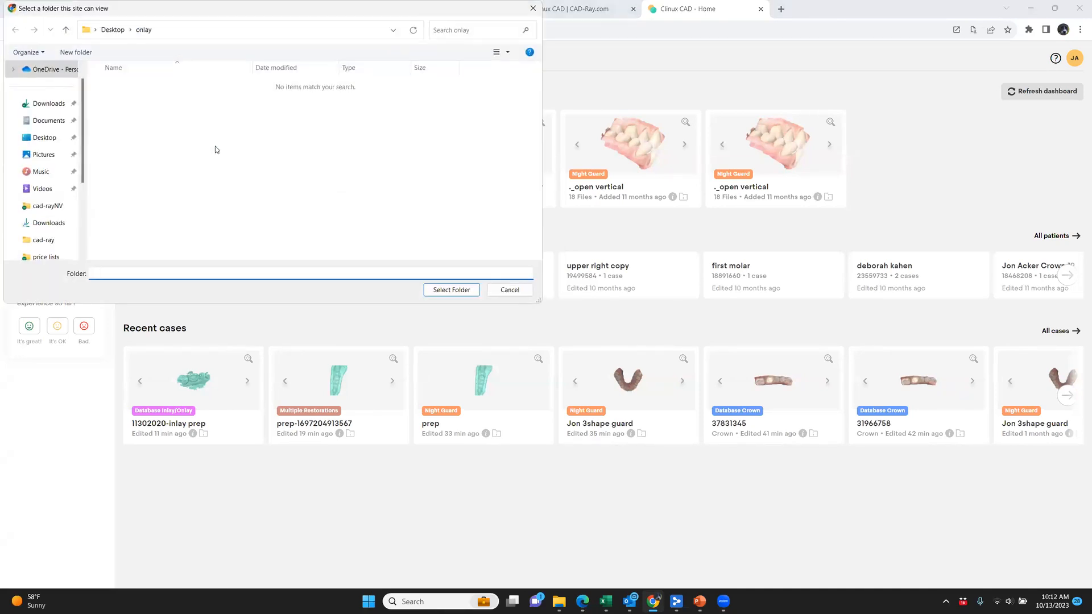
click(55, 141)
click(138, 111)
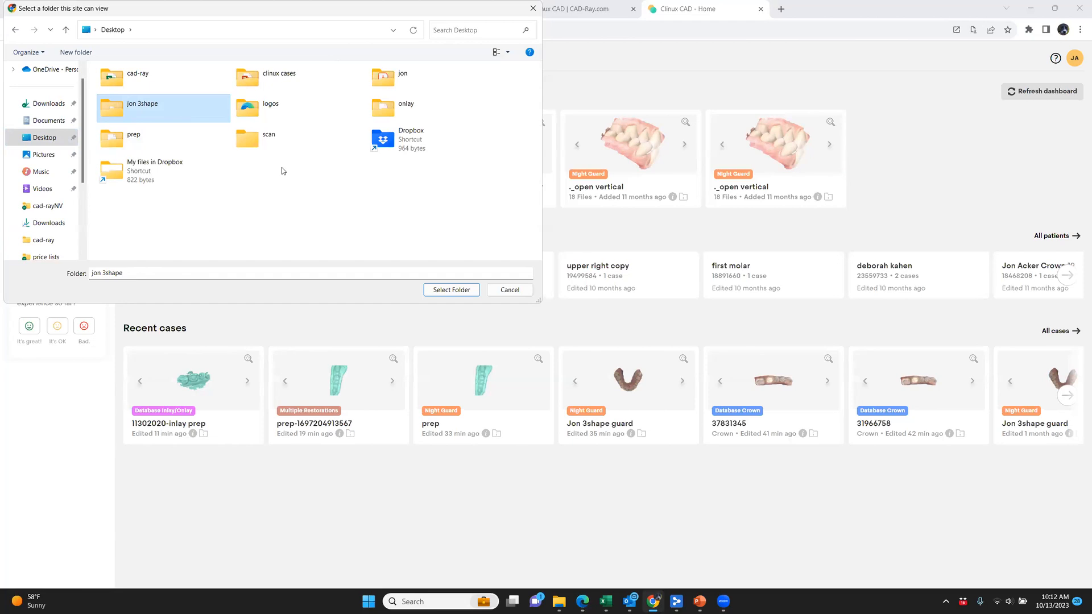
click(449, 290)
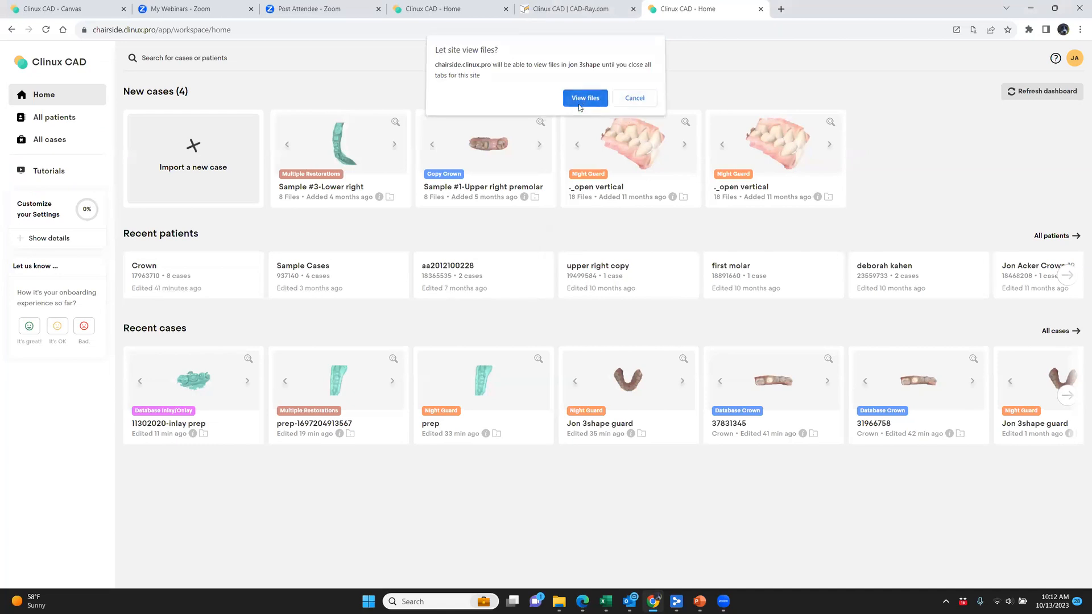
click(580, 106)
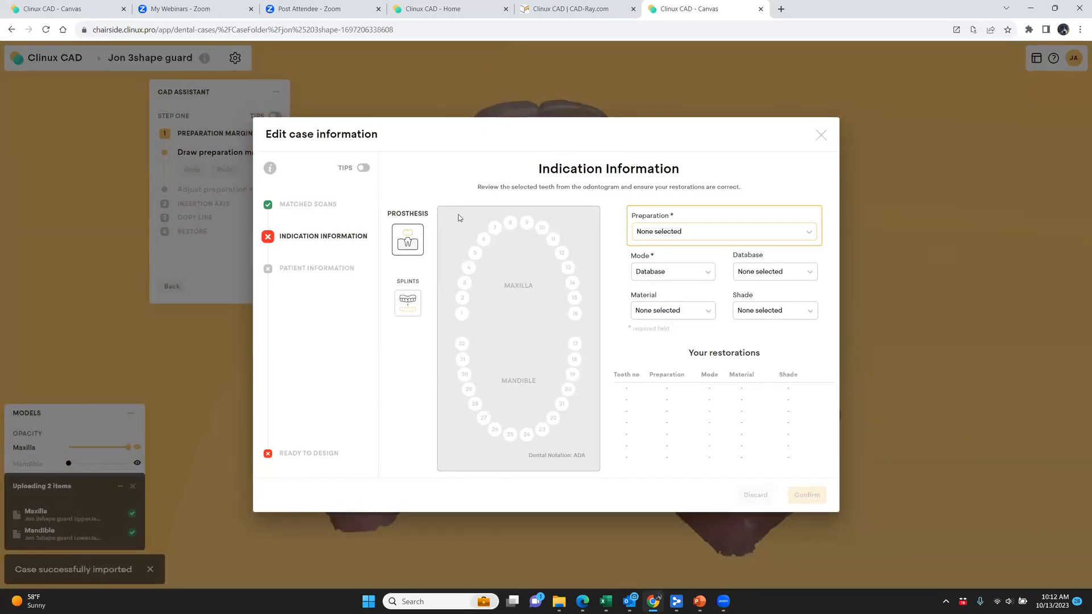
Set the case indication to a Night Guard splint on the maxilla and confirm the case information
click(672, 238)
click(418, 316)
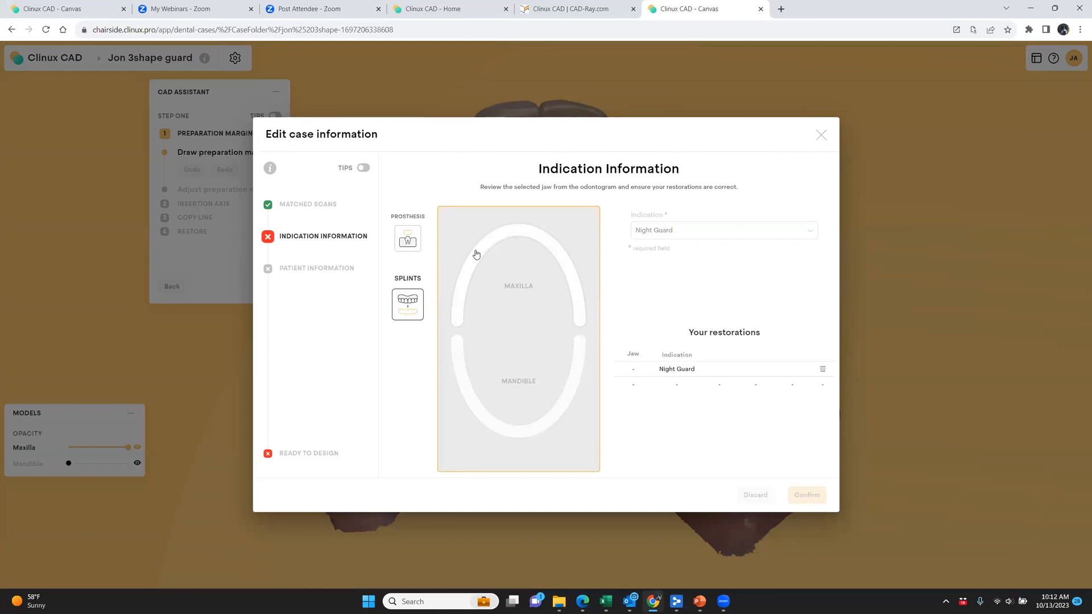
click(476, 254)
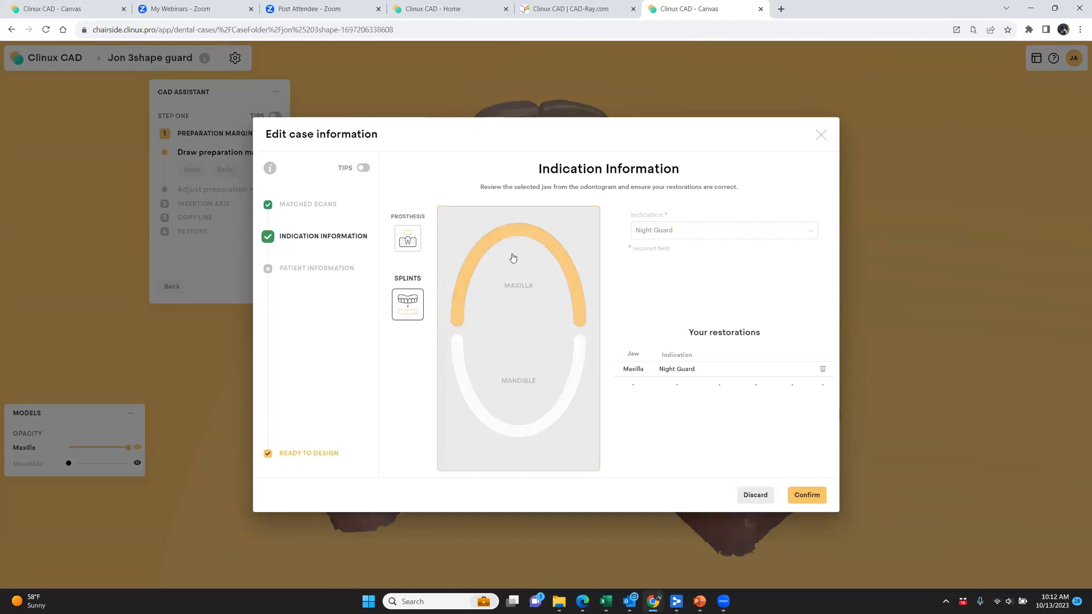
click(813, 495)
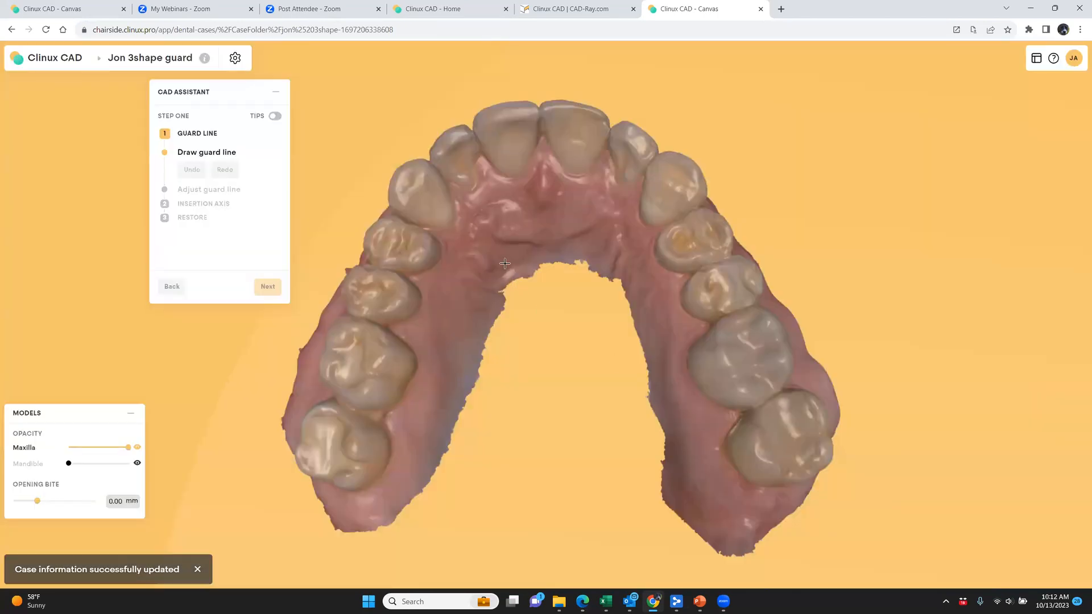
Move the CAD Assistant panel clear of the maxilla scan
right_drag(529, 308, 519, 200)
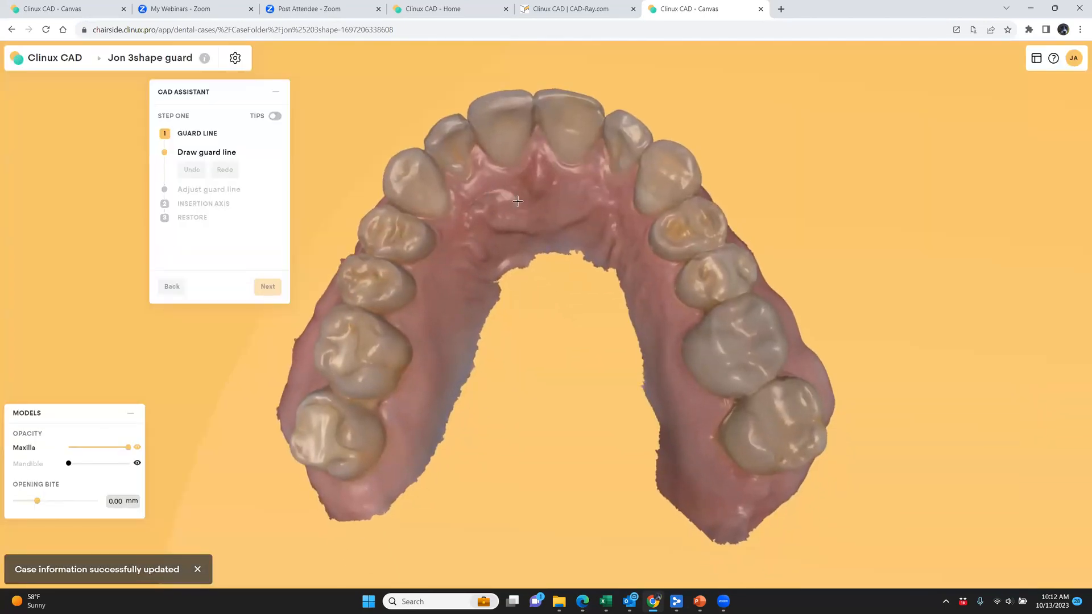
drag(544, 200, 597, 288)
drag(220, 94, 91, 90)
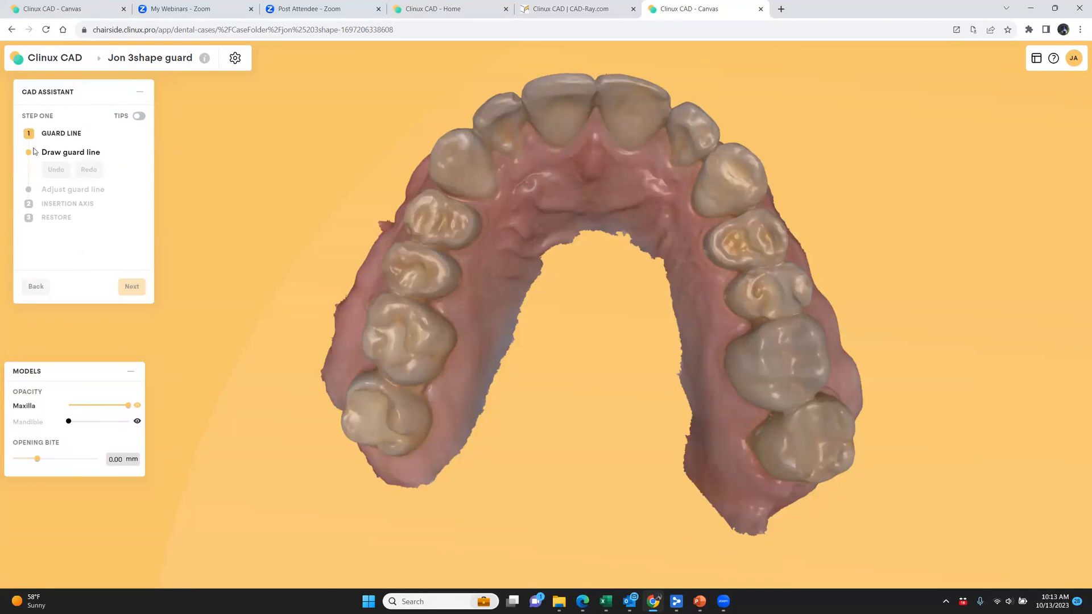
Start the guard line on the last molar and run it along the inner surfaces of the molars and premolars
right_drag(467, 414, 391, 359)
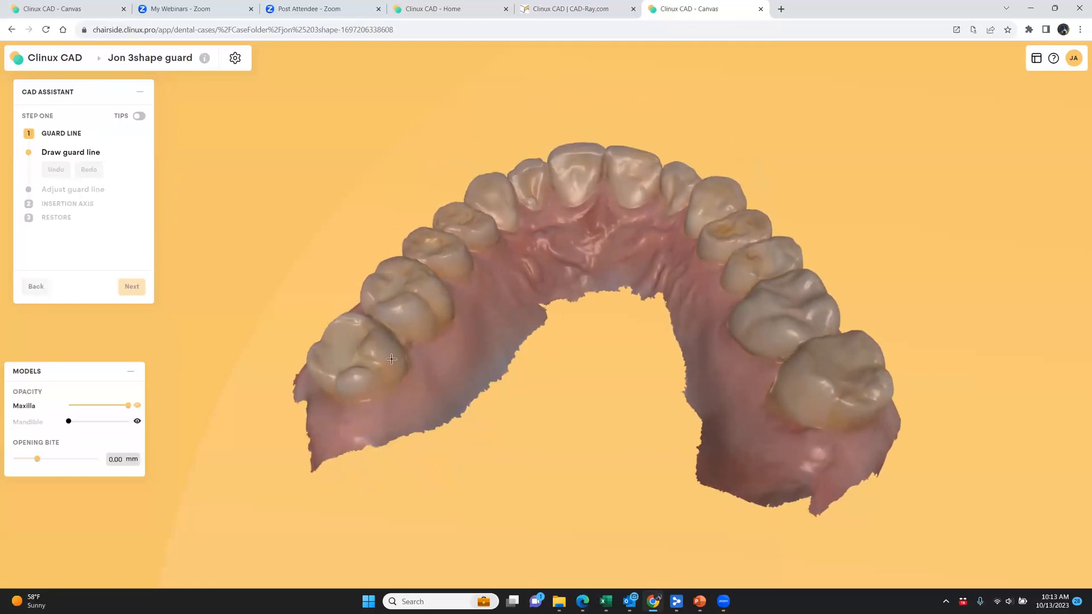
click(371, 386)
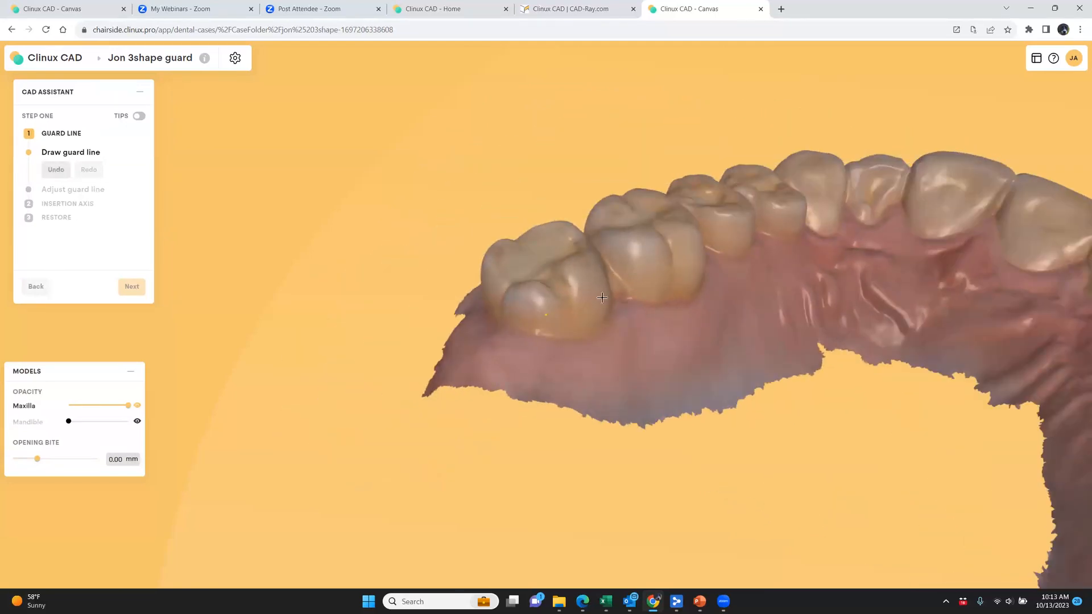
click(607, 296)
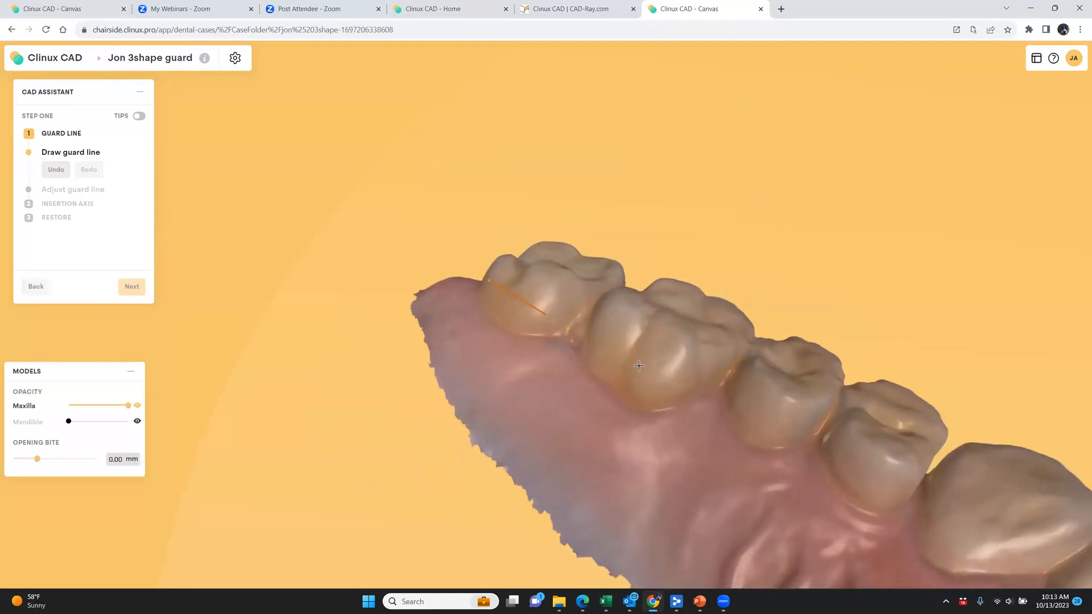
click(639, 366)
click(653, 330)
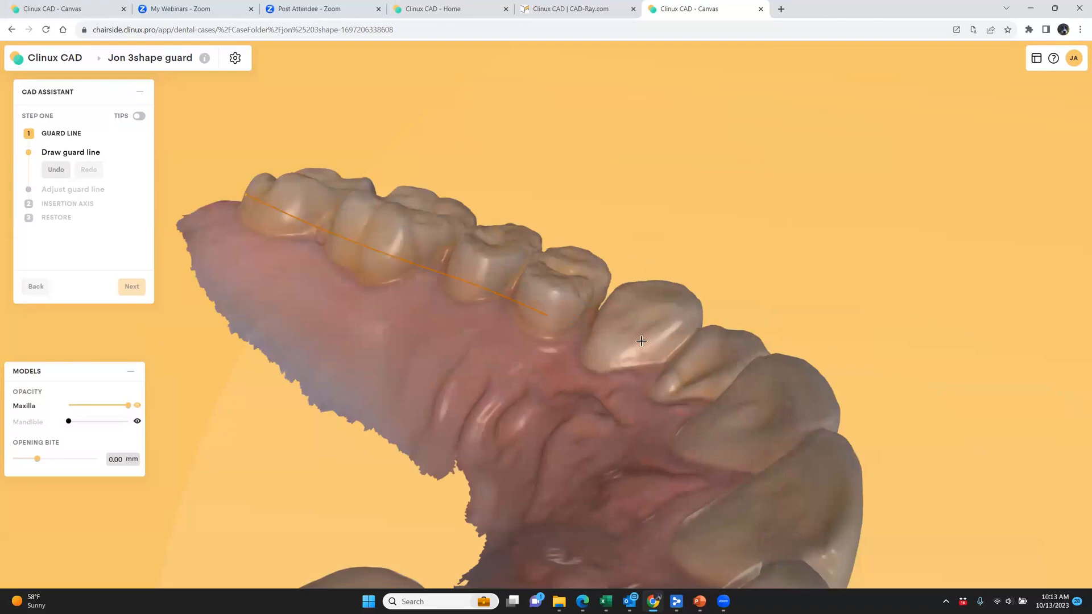
Undo the latest guard line points near the premolars and place the line again up to the canine's inner surface
key(ctrl+z)
click(564, 323)
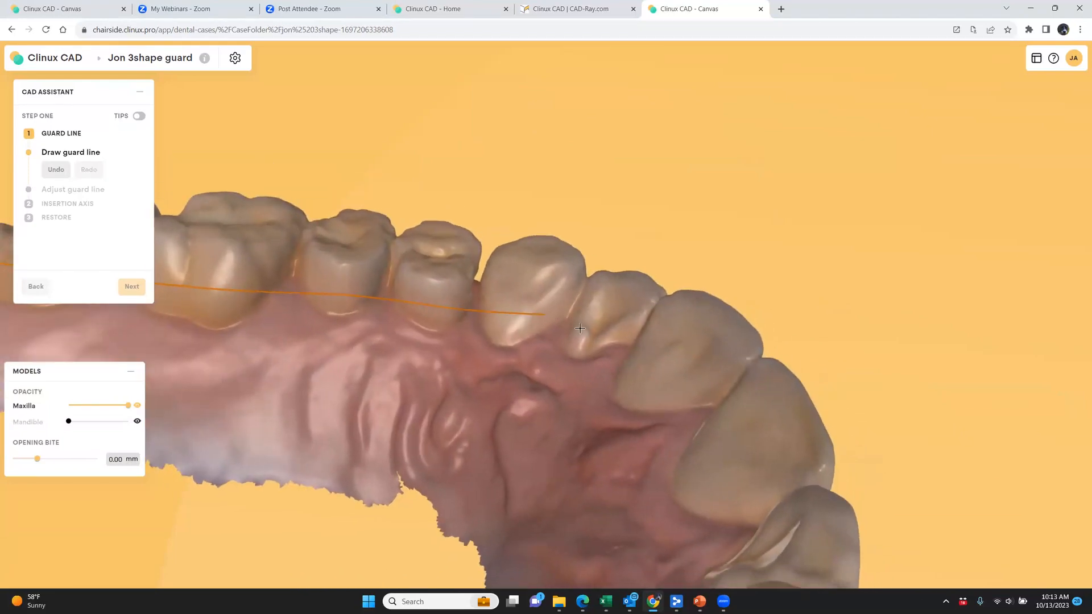
key(ctrl+z)
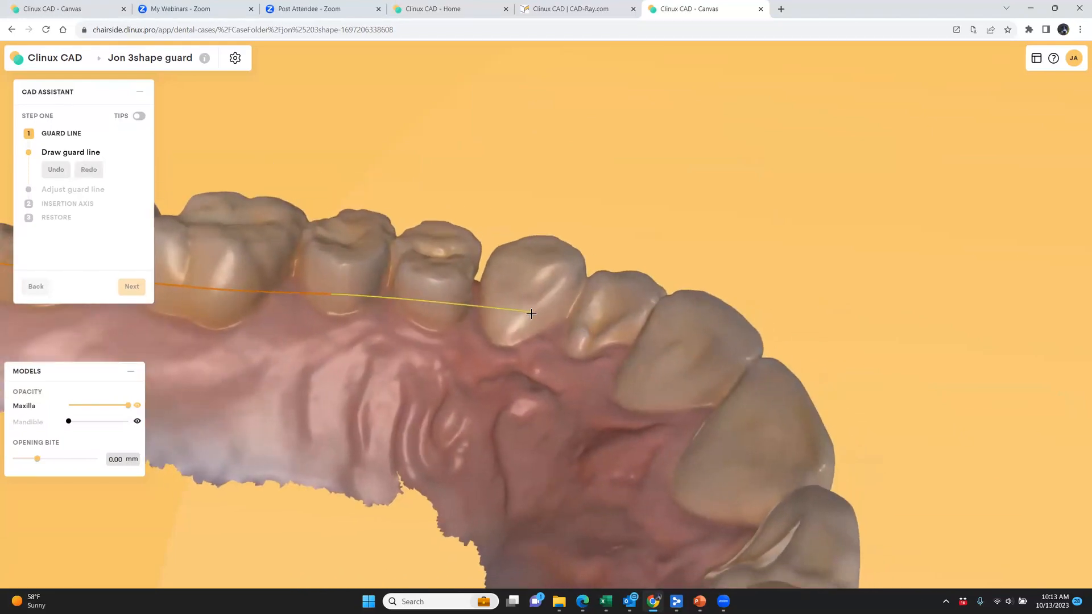
click(533, 318)
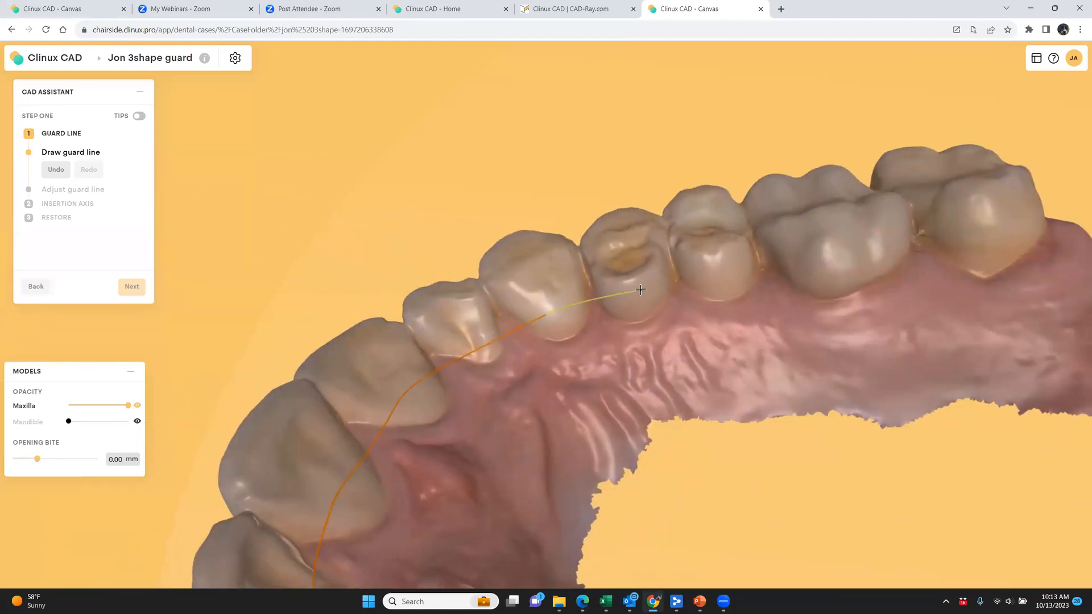
Continue the guard line along the inner surfaces of the premolars and molars on the opposite side of the arch
click(640, 290)
click(667, 286)
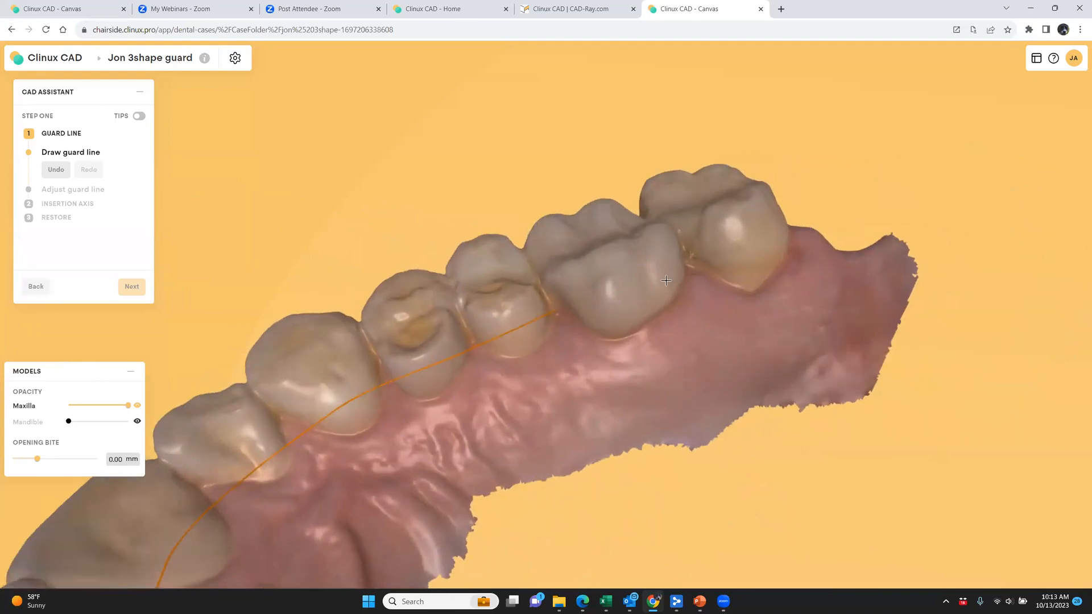
click(656, 278)
click(666, 299)
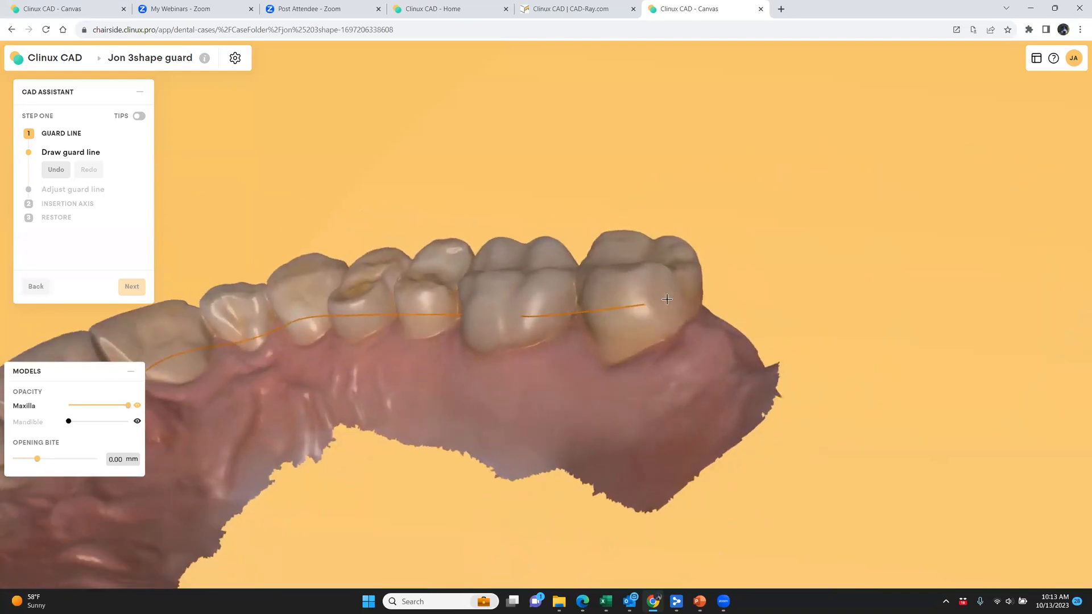
Wrap the guard line behind the last molar and bring it forward along the outer surfaces of the molars and premolars
right_drag(591, 302, 597, 308)
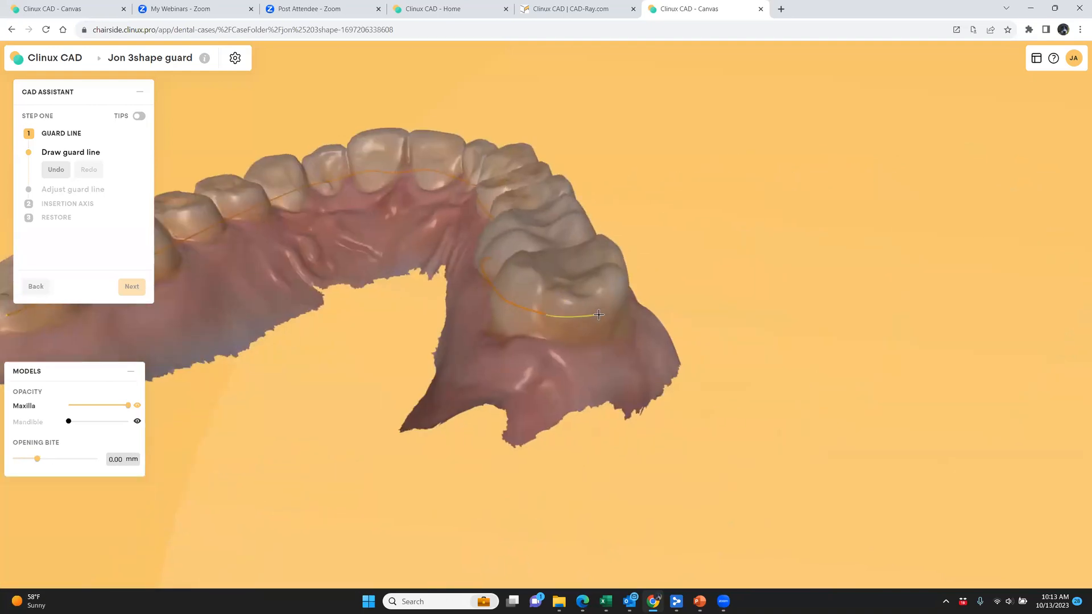
click(598, 315)
click(602, 318)
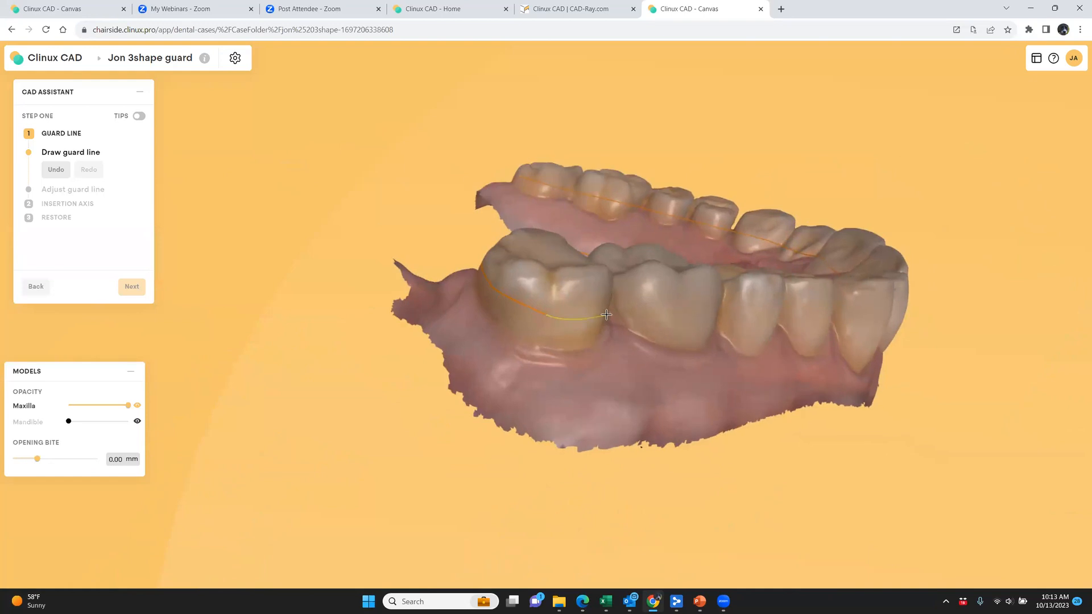
click(606, 315)
click(669, 356)
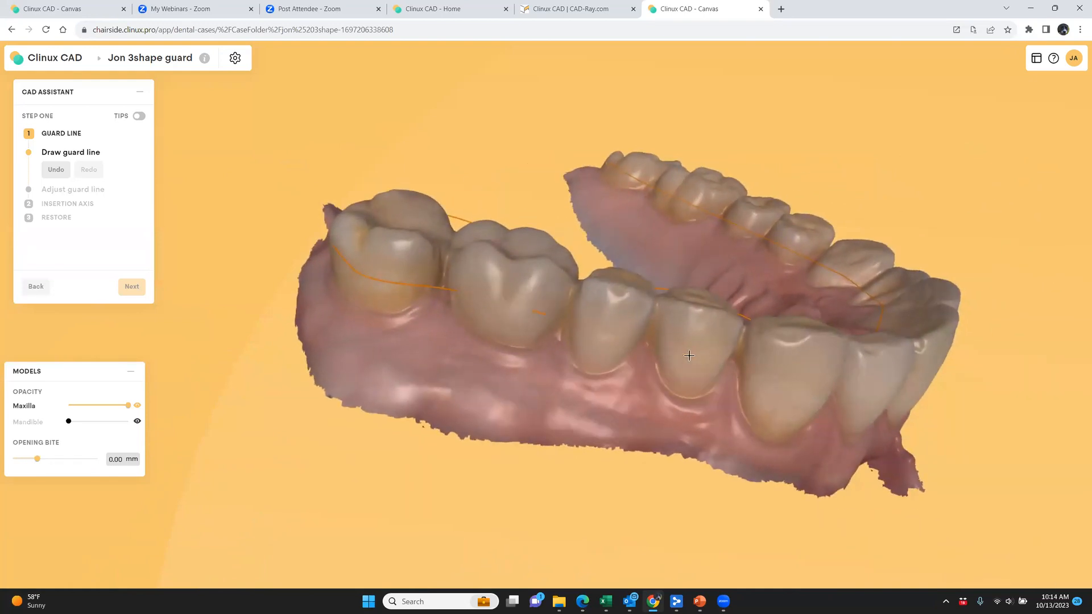
click(687, 343)
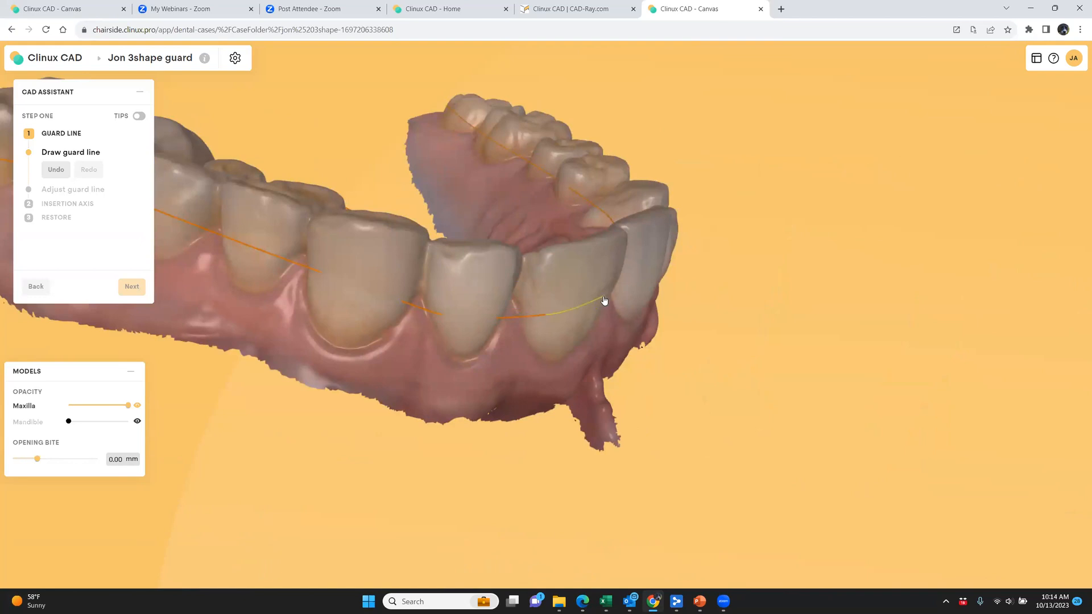
Run the guard line across the outer surfaces of the incisors, around the canine and onto the opposite premolars
click(605, 298)
click(620, 320)
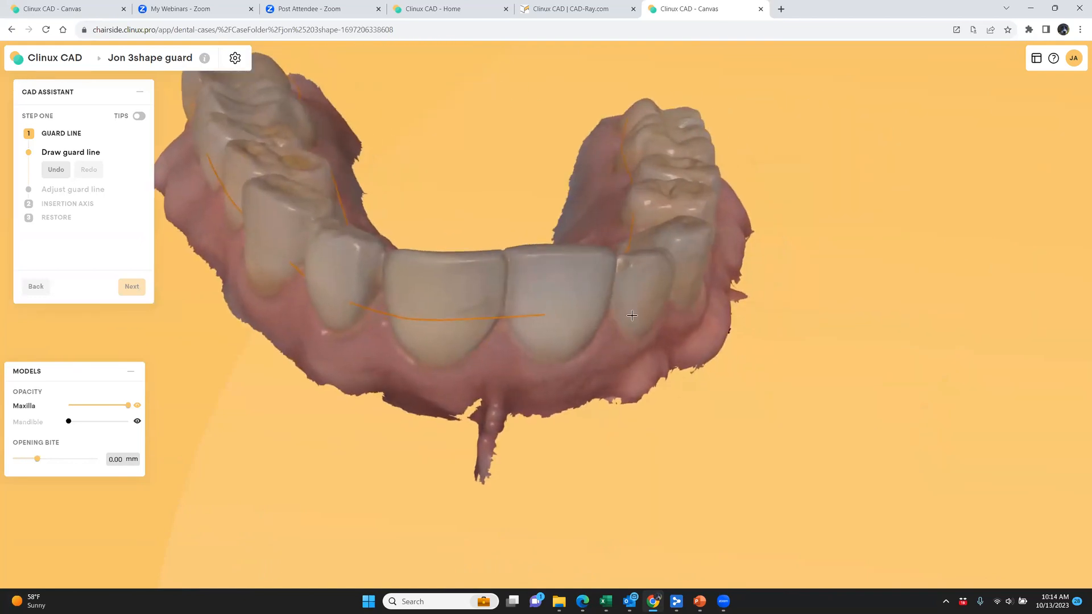
click(632, 315)
click(647, 299)
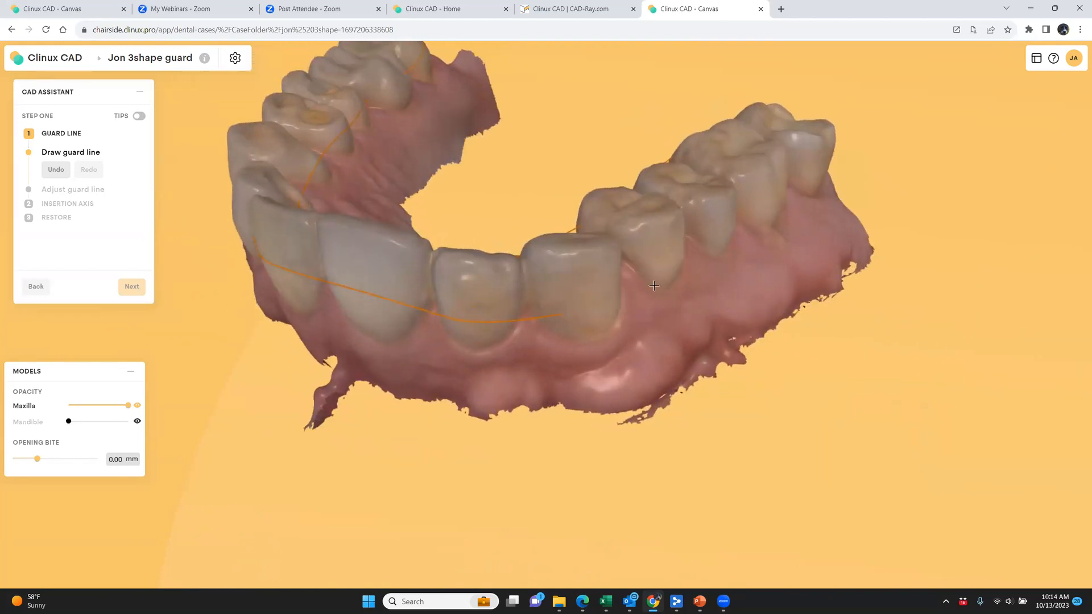
click(653, 282)
click(672, 286)
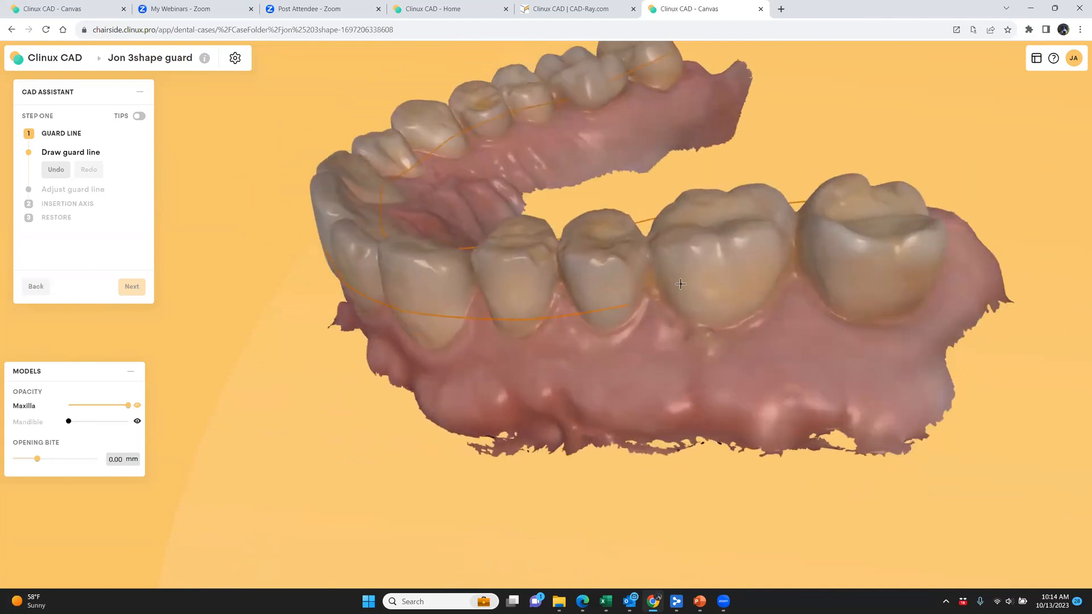
Extend the guard line along the remaining outer molar surfaces, around the last molar, and close it at its starting point
click(684, 297)
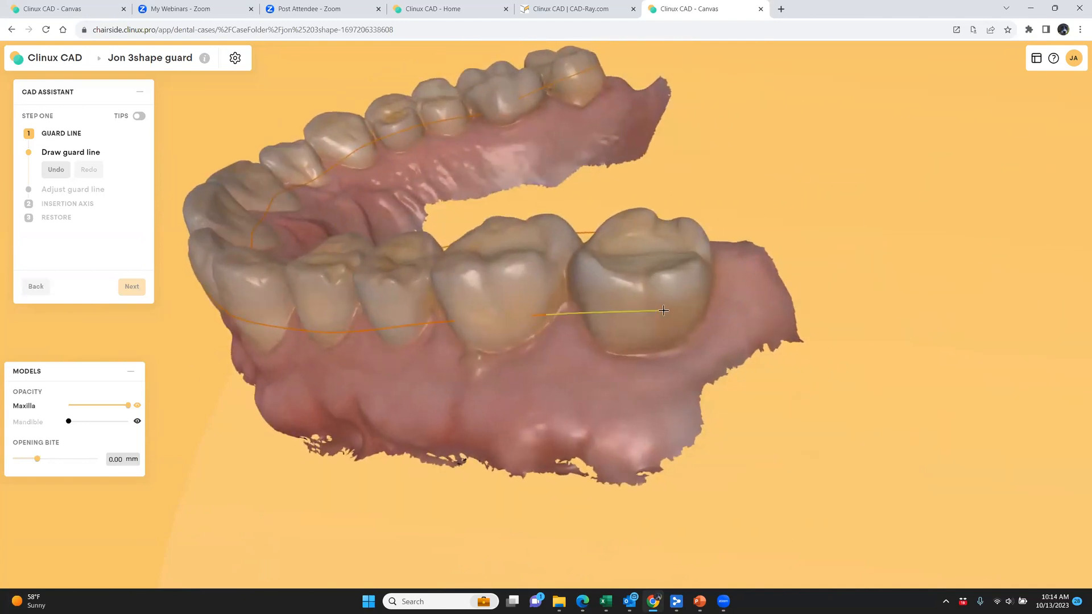
click(664, 311)
click(586, 308)
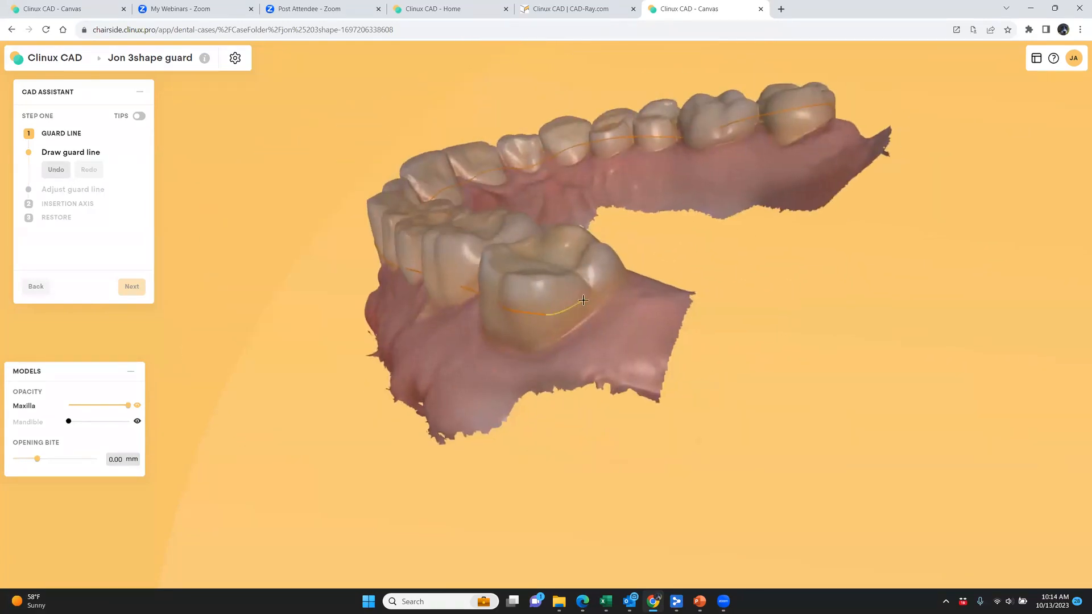
click(583, 299)
click(582, 297)
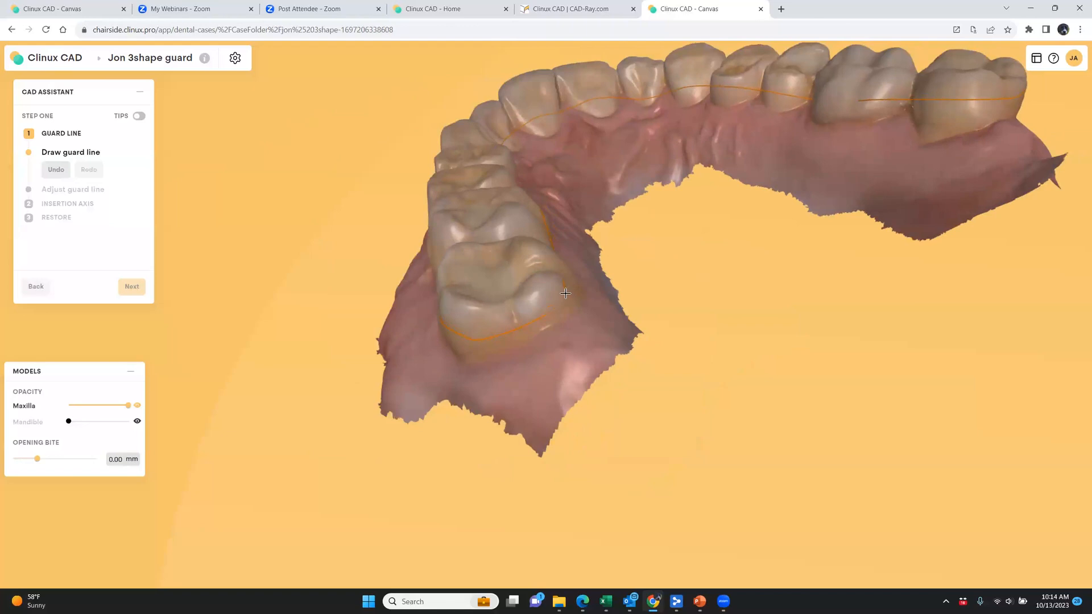
click(565, 293)
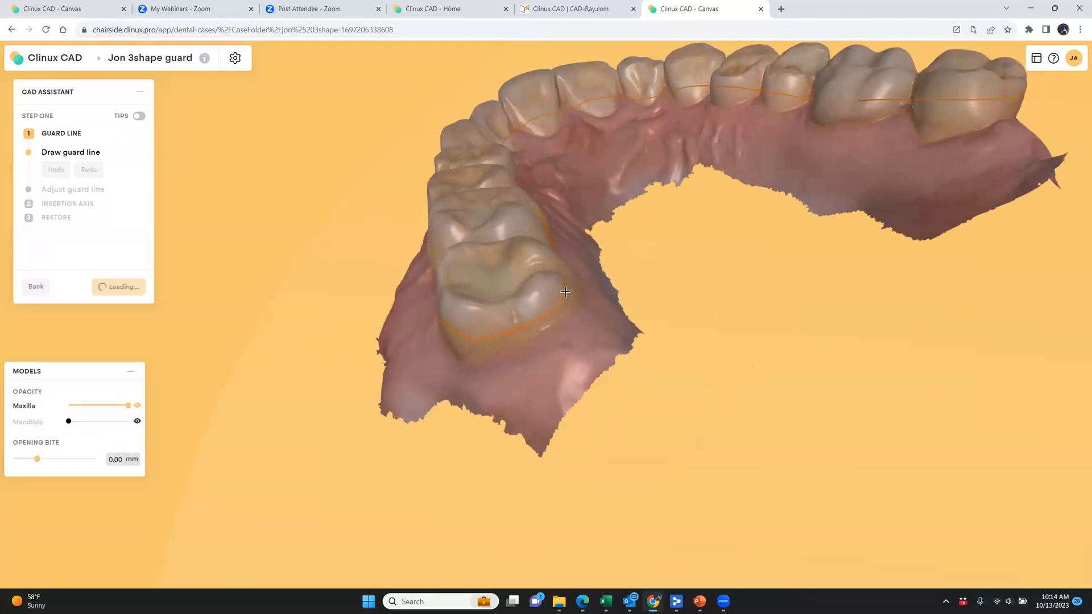
Redraw the inner section of the guard line from between the central incisors across the lateral incisor to rejoin the line
middle_drag(662, 415, 467, 420)
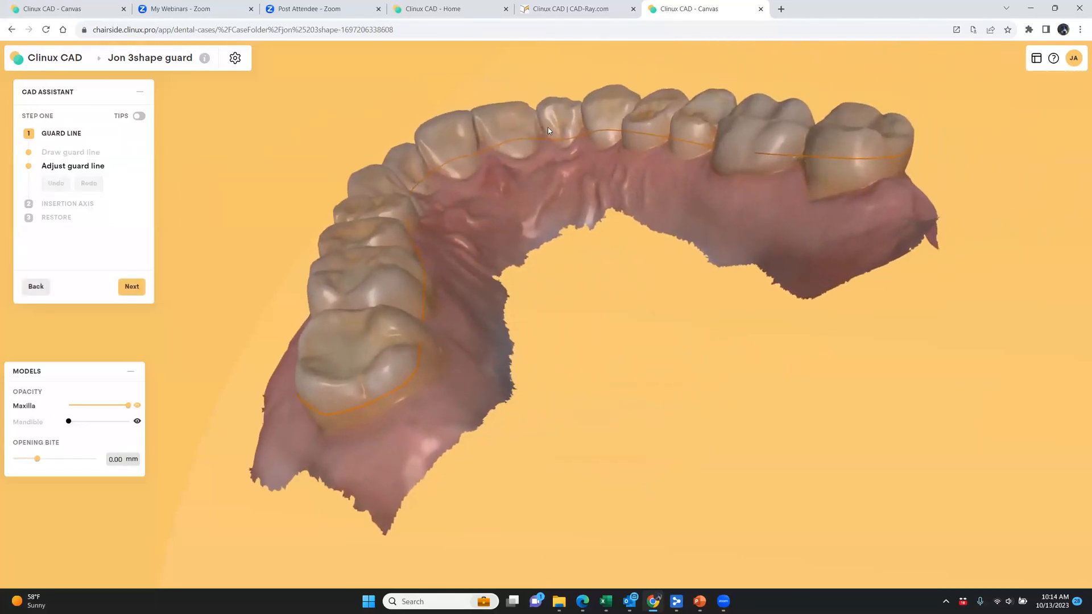
double_click(488, 149)
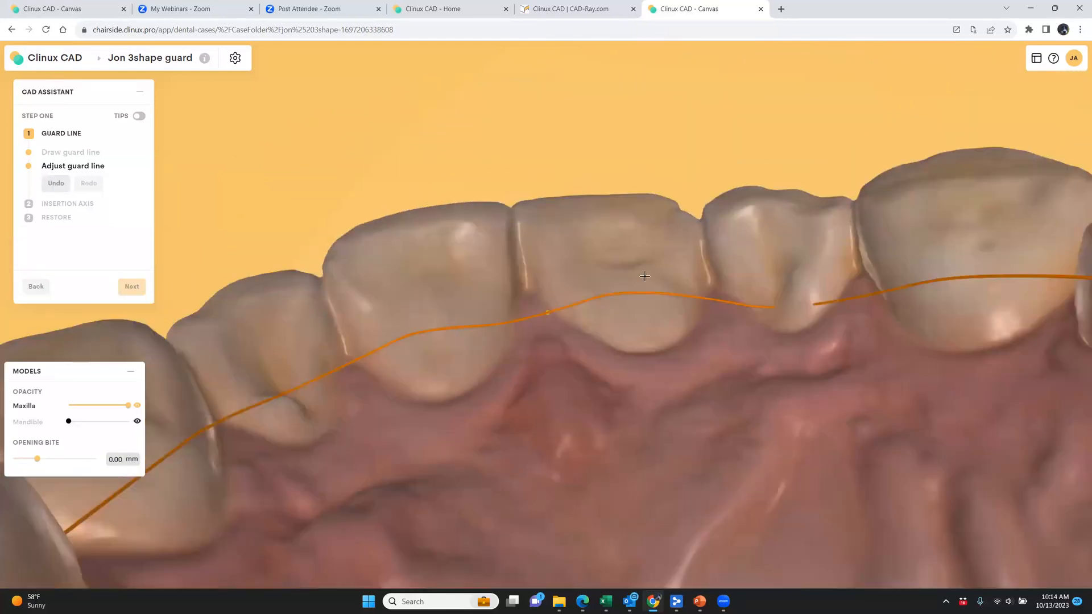
click(666, 285)
click(686, 305)
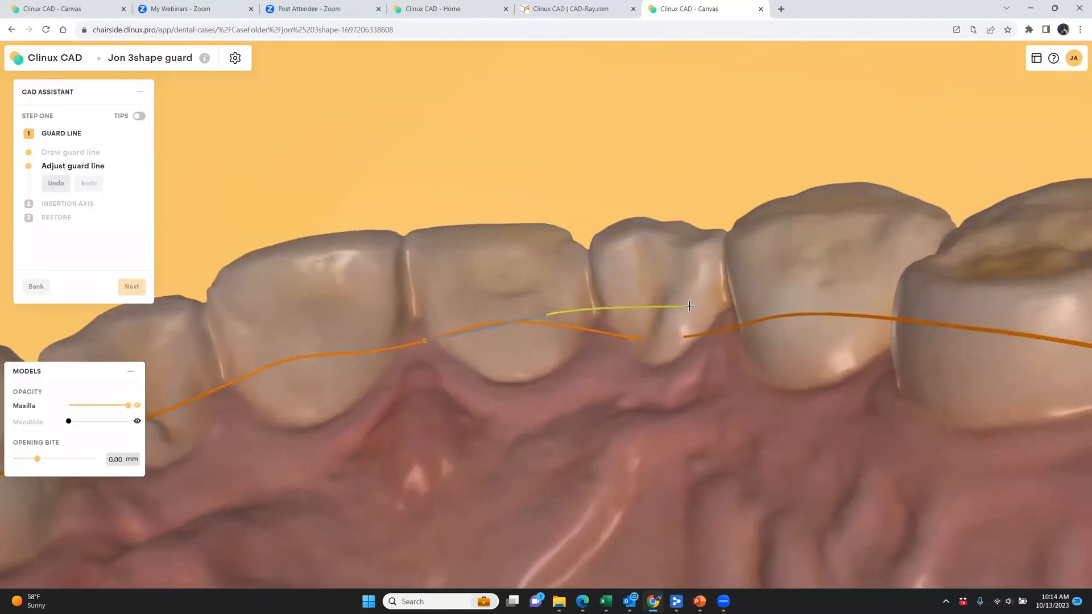
click(705, 279)
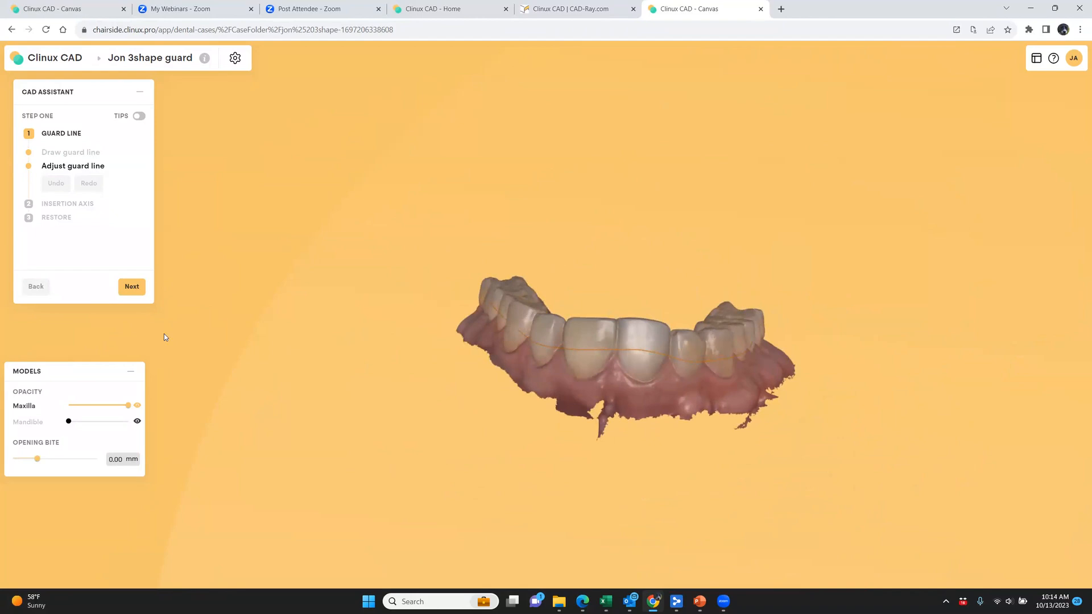
Accept the guard line and proposed insertion axis to generate the night guard, and inspect its inner edge
click(123, 289)
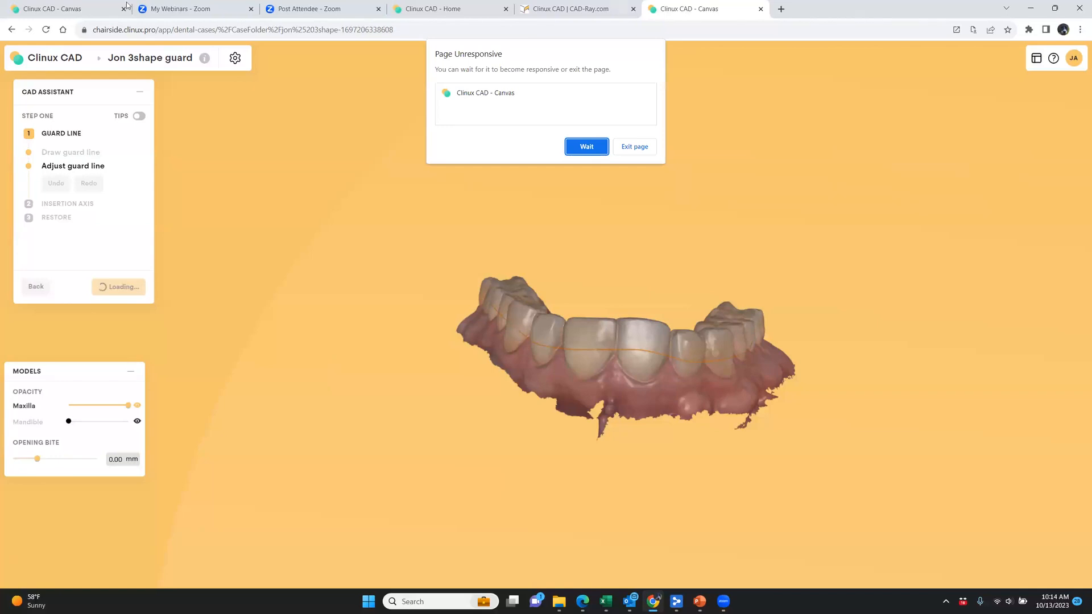
click(586, 148)
click(585, 155)
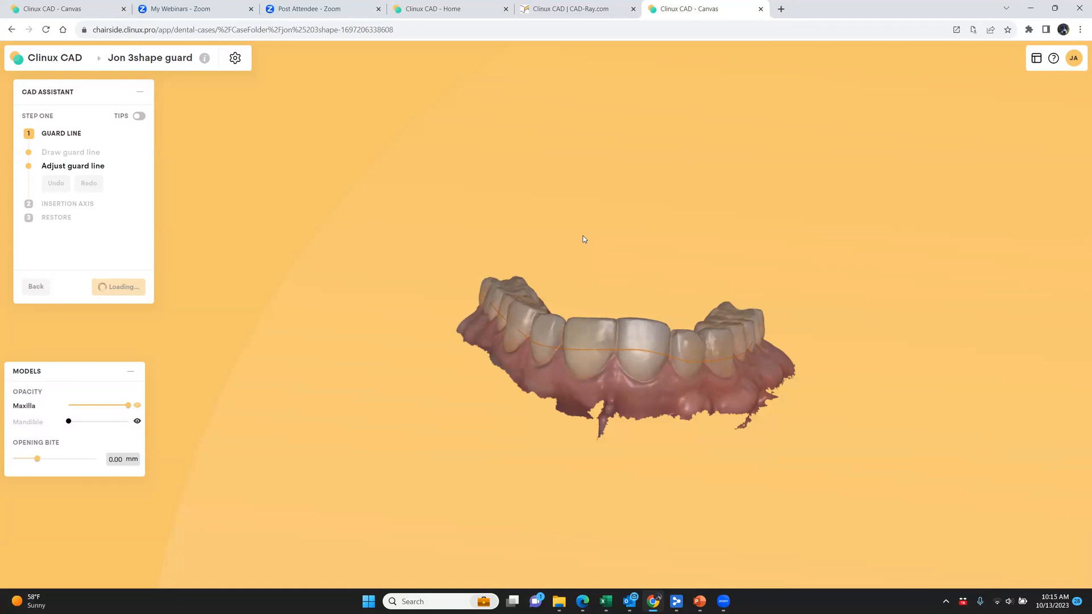
mouse_move(536, 405)
mouse_down()
mouse_move(582, 371)
mouse_move(559, 419)
mouse_move(583, 318)
mouse_move(546, 428)
mouse_move(517, 437)
mouse_move(530, 442)
mouse_move(539, 425)
mouse_up()
middle_drag(540, 425, 540, 435)
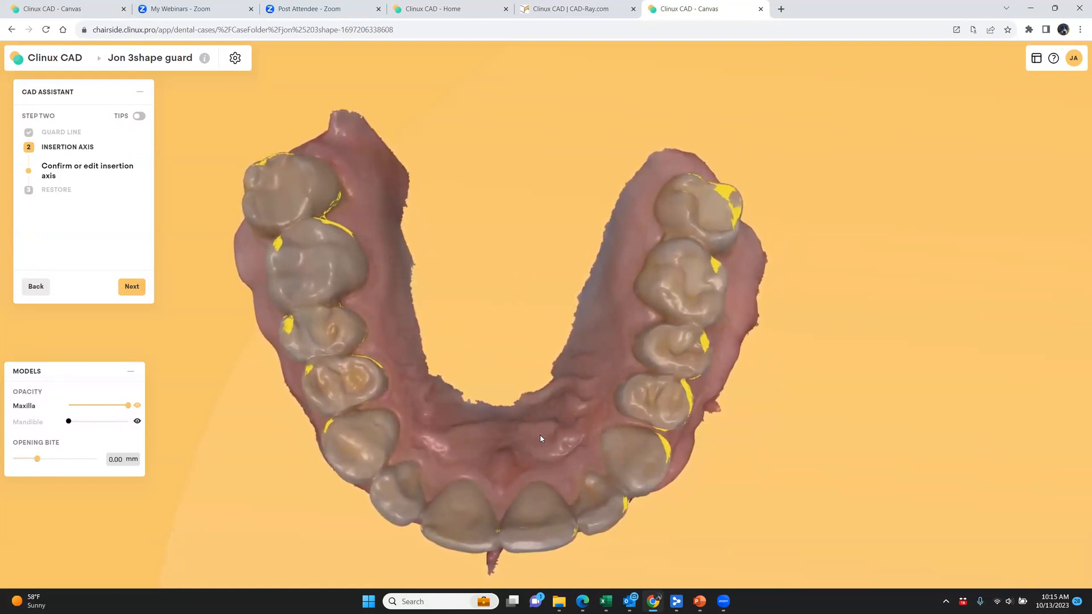
click(140, 293)
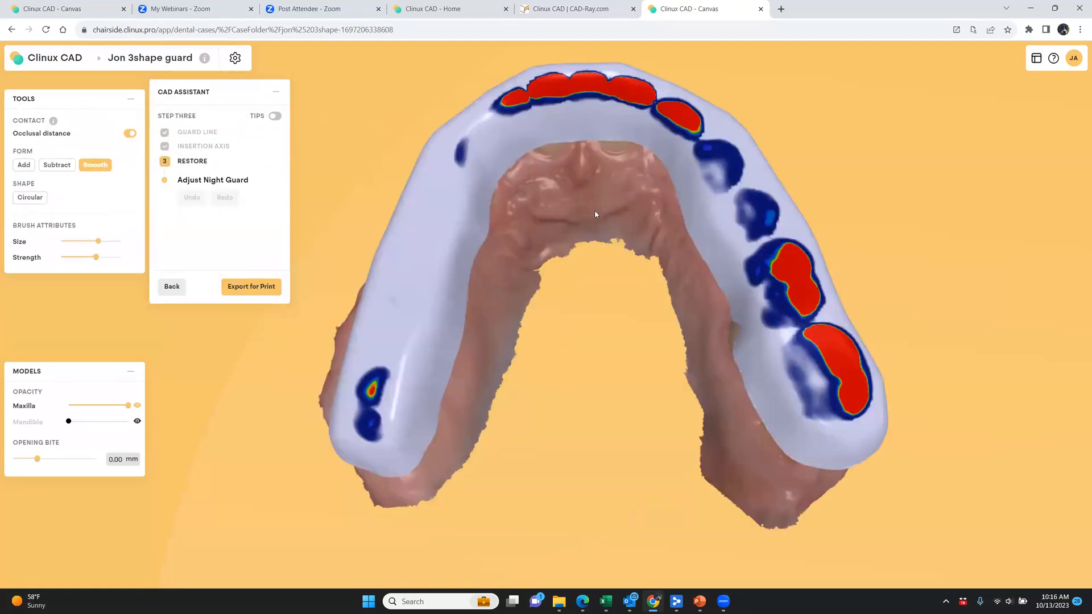
drag(603, 251, 608, 277)
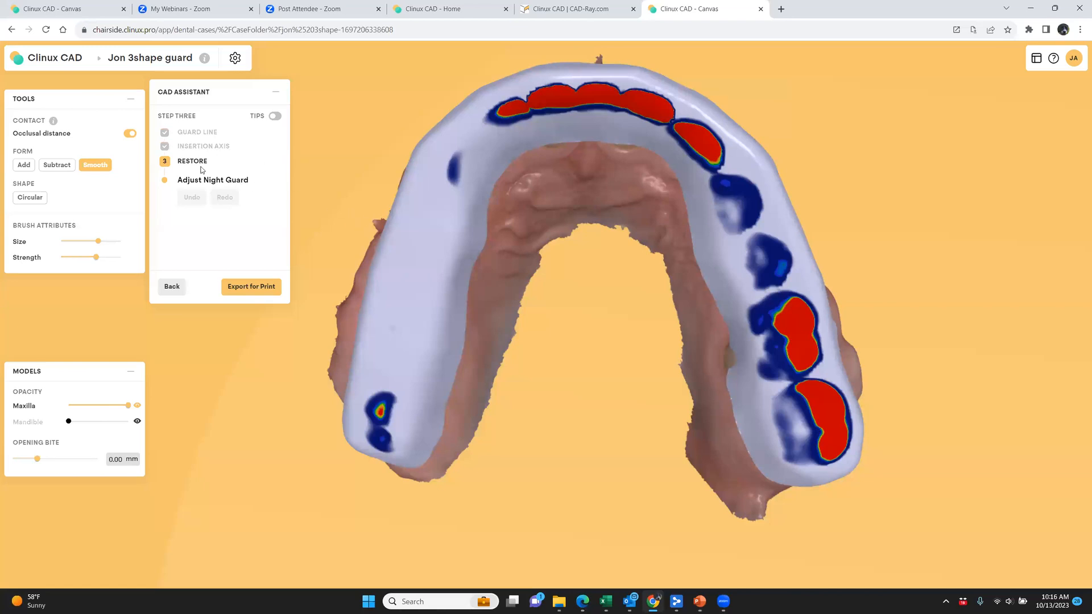
drag(585, 289, 738, 276)
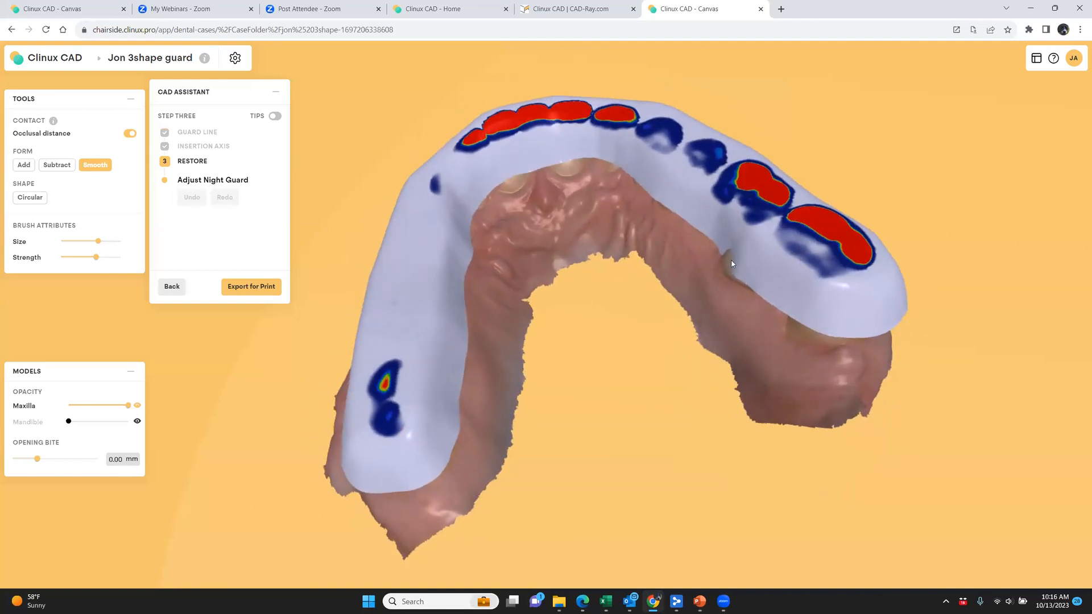
Return to the guard line adjustment and redraw the line from between the two molars to the second premolar's inner surface
click(171, 289)
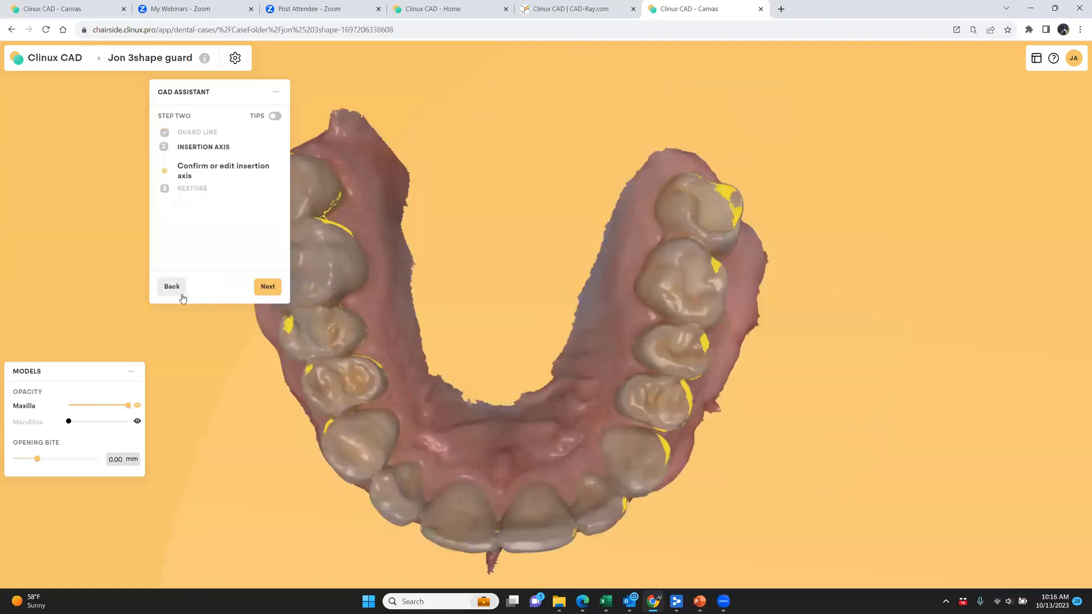
click(170, 286)
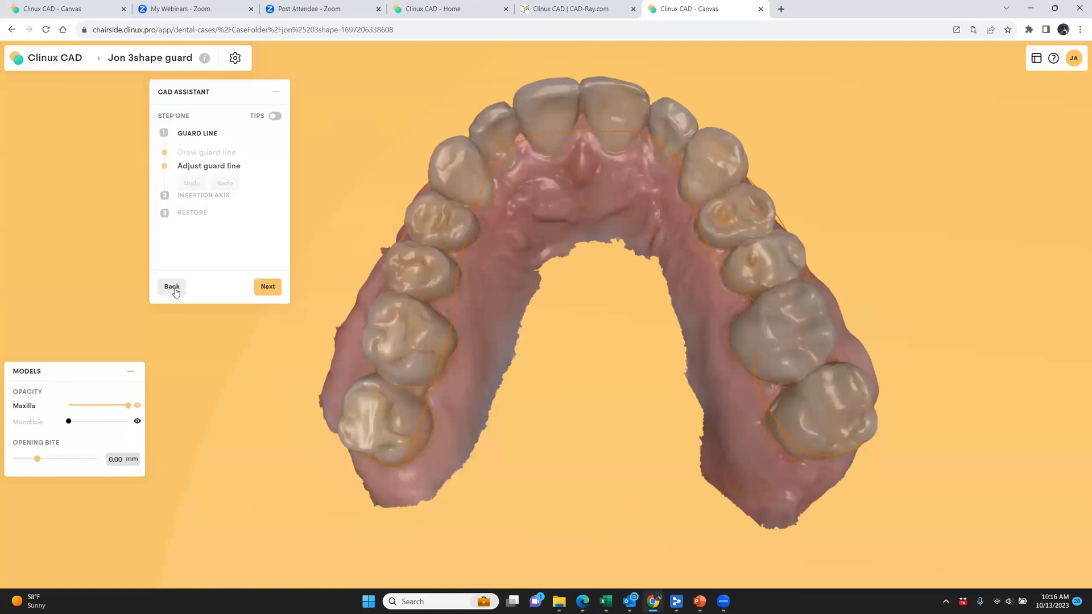
drag(677, 361, 775, 286)
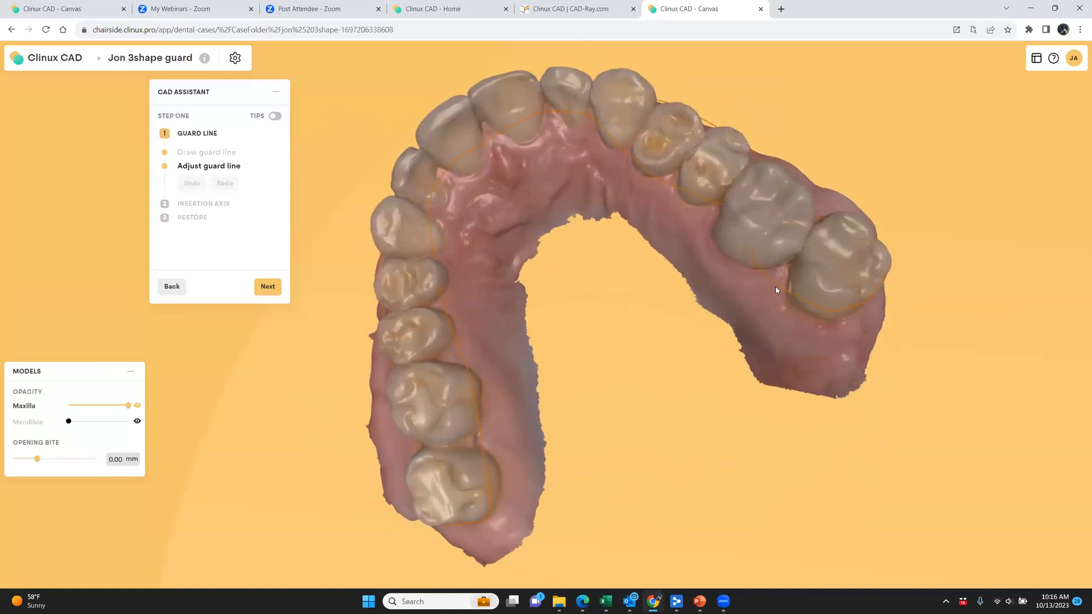
click(755, 264)
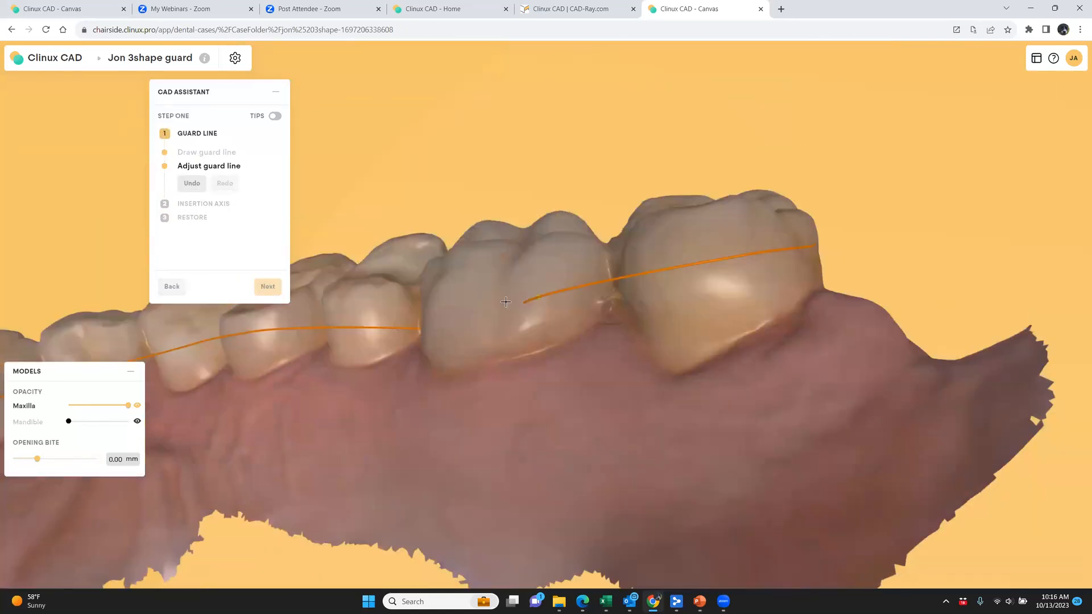
click(571, 290)
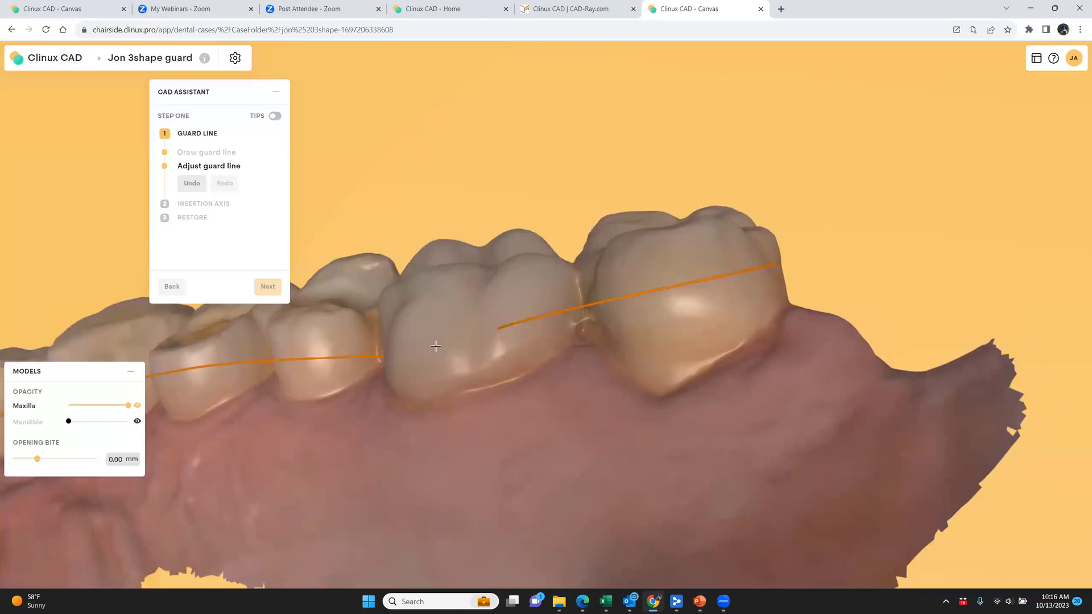
click(419, 350)
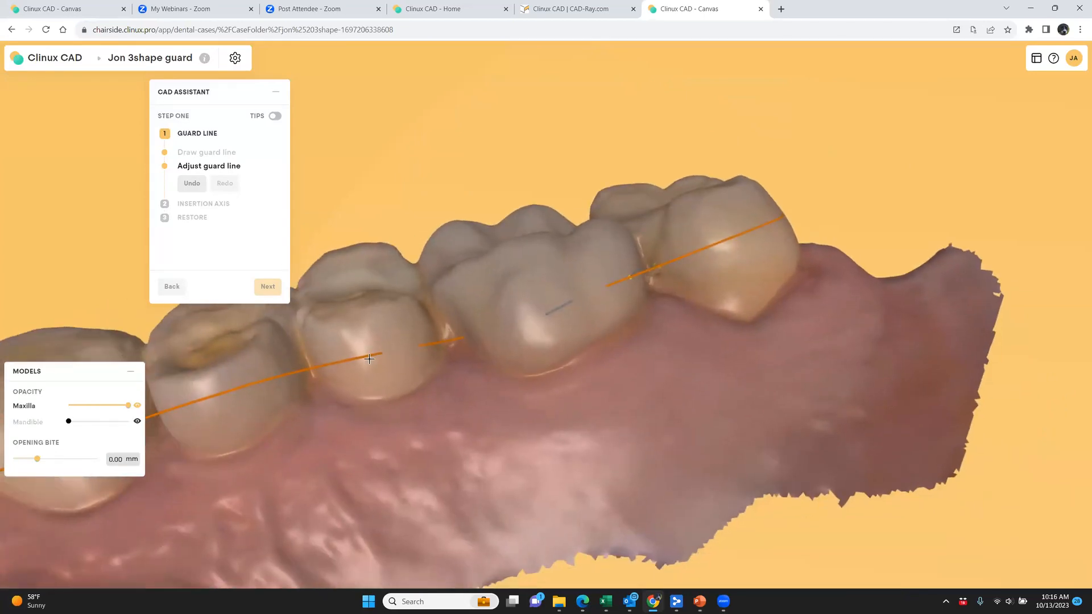
click(365, 358)
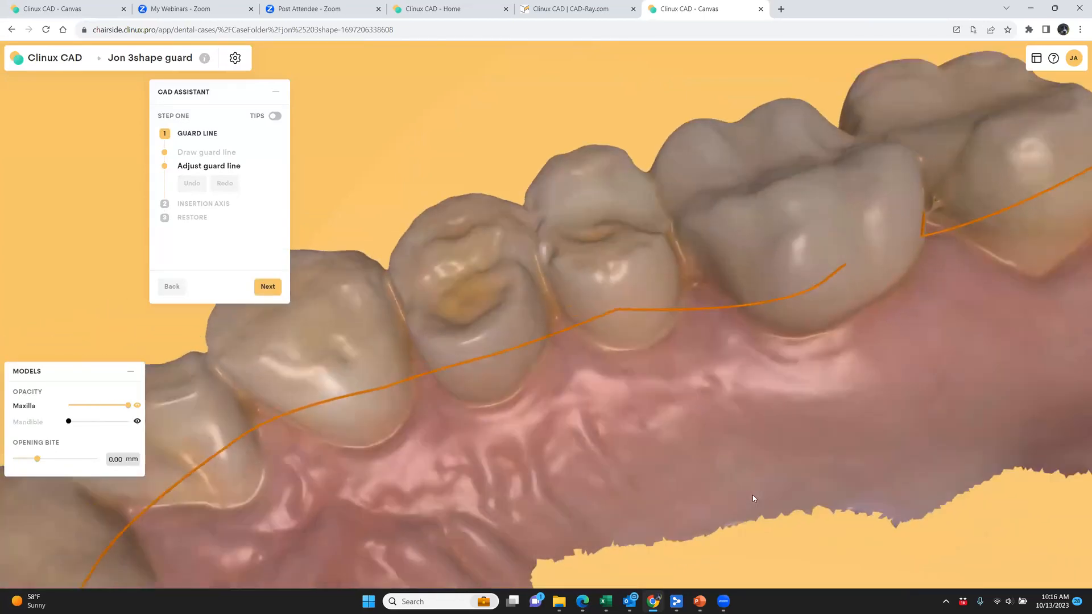
Redraw the guard line from behind the second premolar across the first molar's inner surface to the last molar, bridging the gap
right_drag(753, 496, 708, 306)
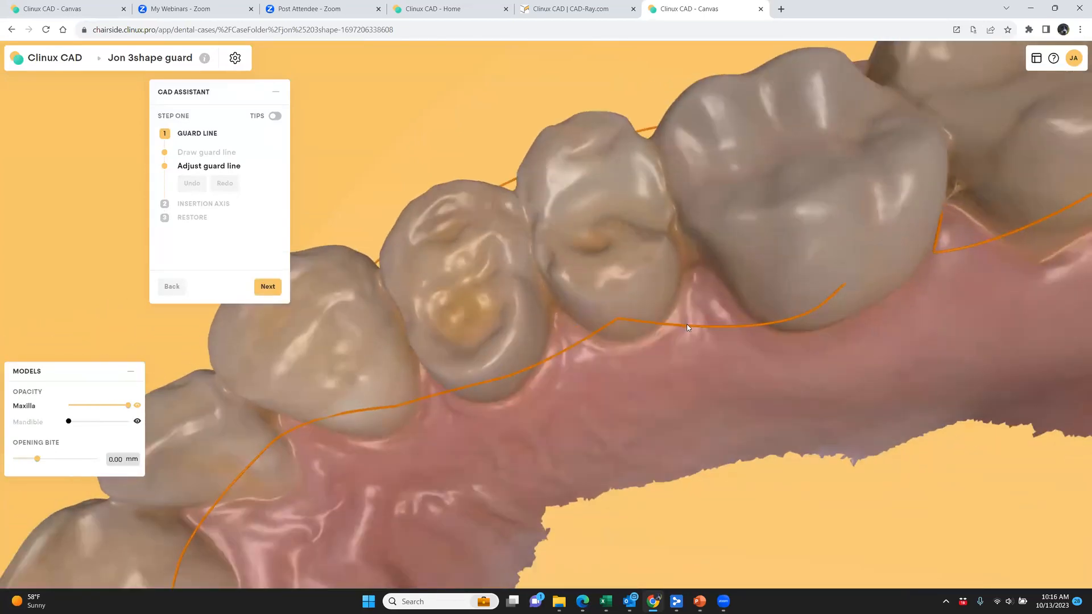
click(696, 328)
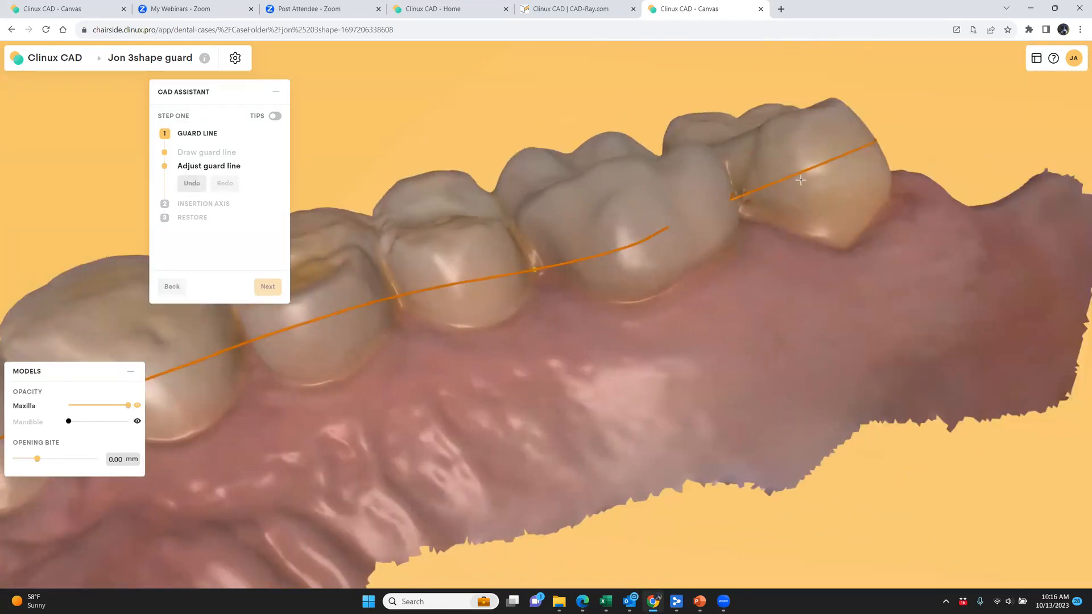
click(696, 219)
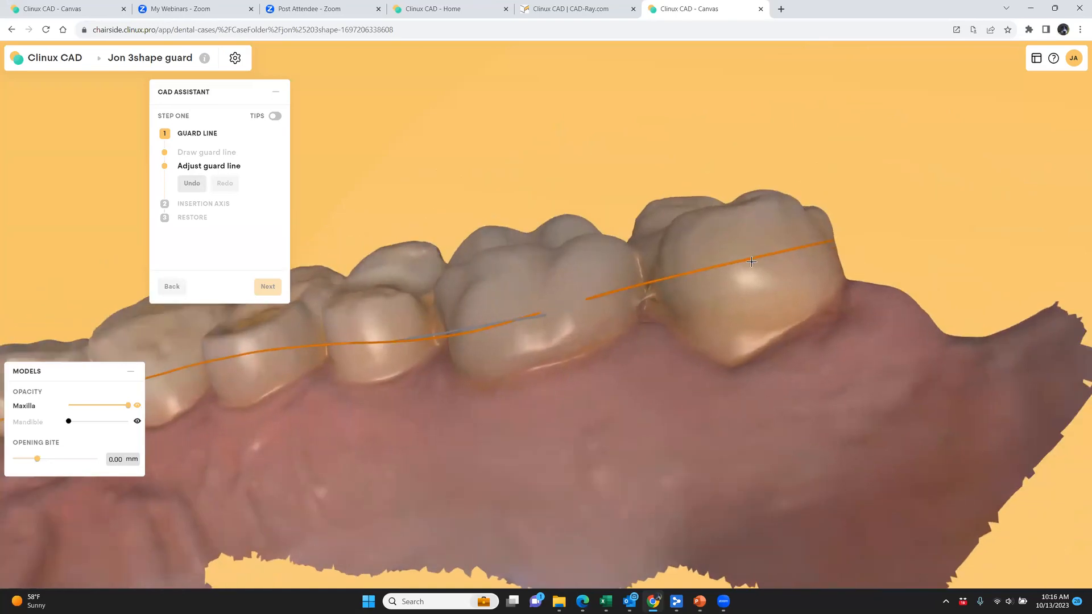
click(751, 261)
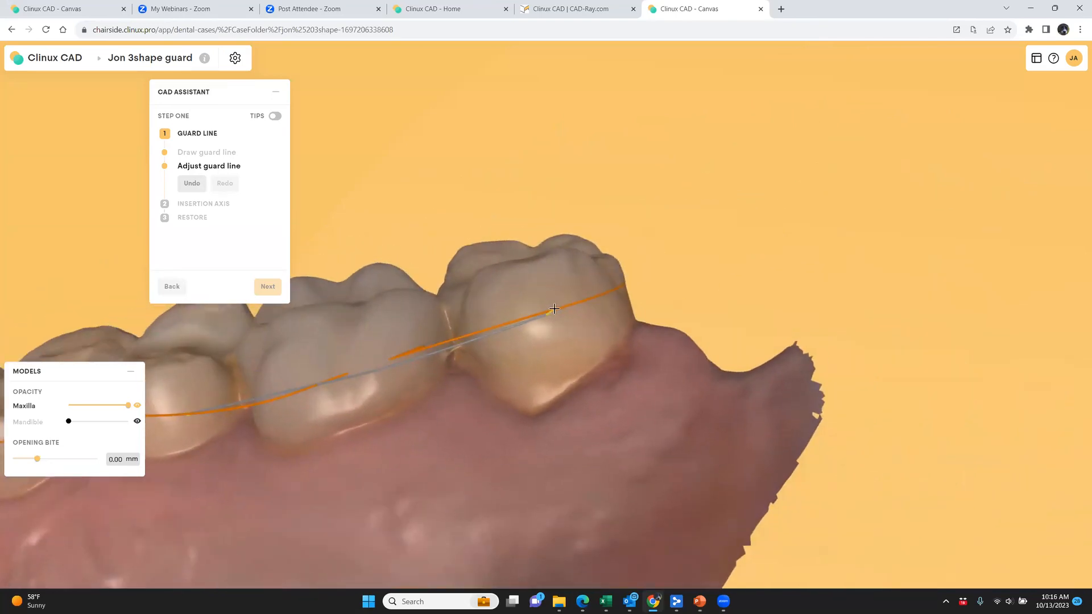
click(555, 308)
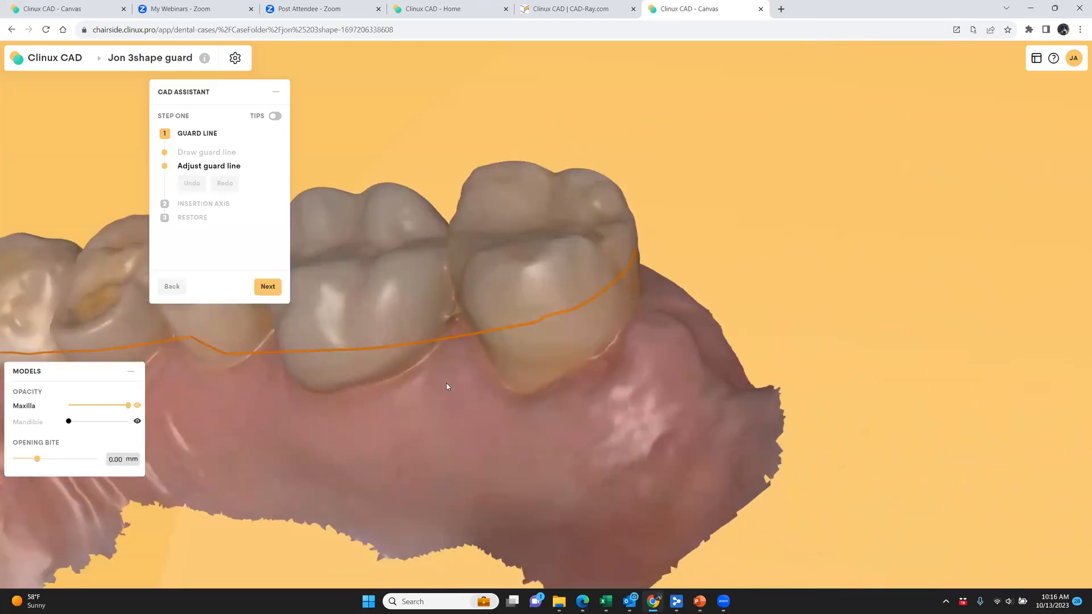
Confirm the corrected guard line and the proposed insertion axis to regenerate the night guard
click(267, 288)
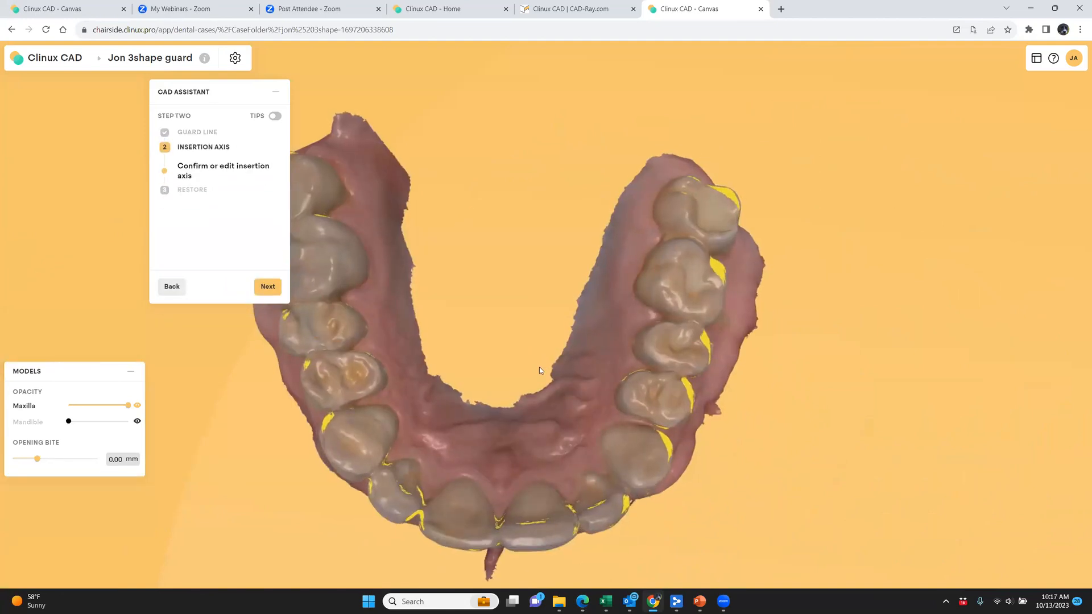
click(267, 287)
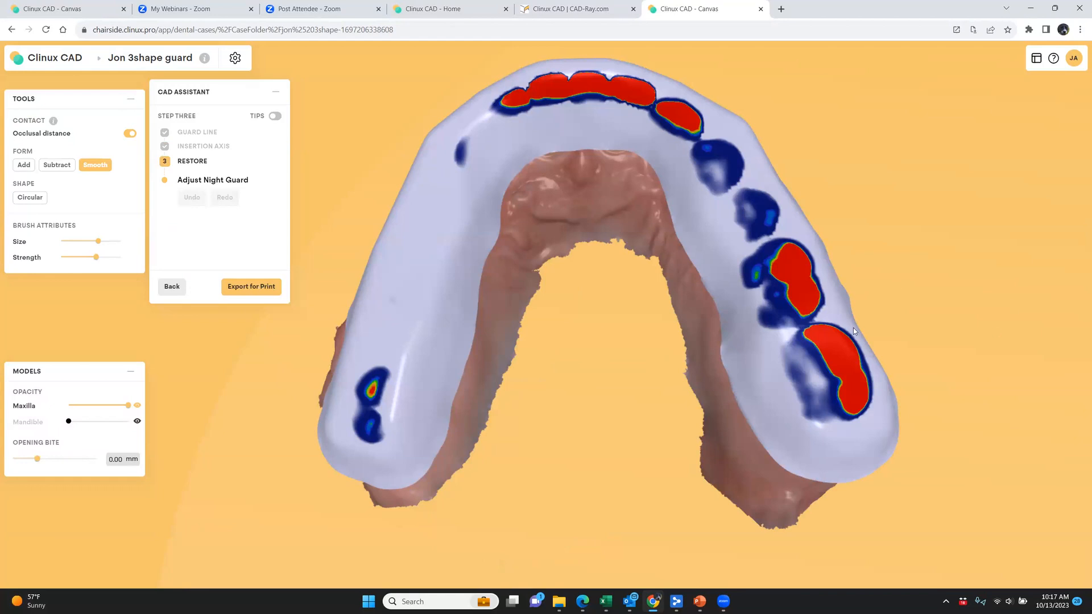
Build up the guard along the front tooth contacts with the Add brush, using a larger brush size and higher strength
drag(578, 310, 580, 349)
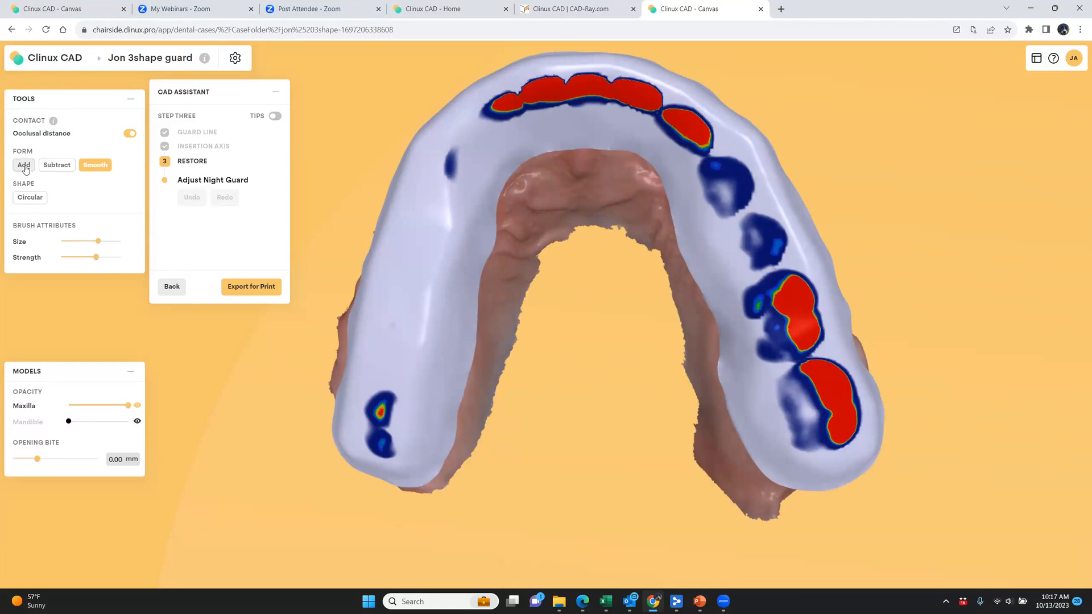
click(25, 167)
click(63, 166)
click(84, 167)
click(18, 168)
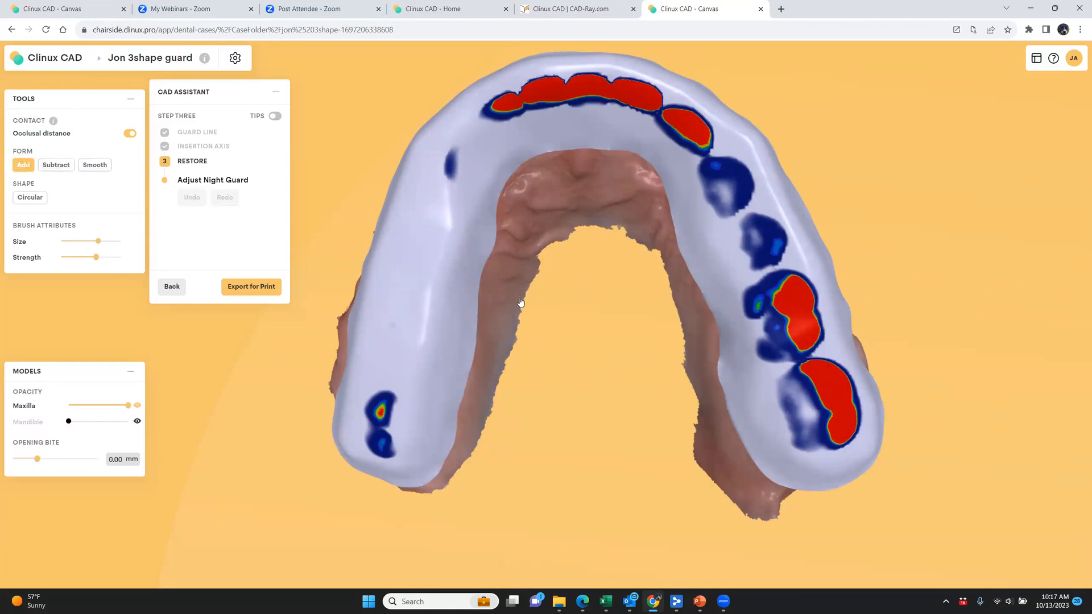
drag(575, 295, 568, 190)
shift+scroll(511, 161, up, 2)
mouse_move(112, 245)
mouse_down()
mouse_move(86, 260)
mouse_move(108, 260)
mouse_up()
shift+scroll(480, 179, down, 1)
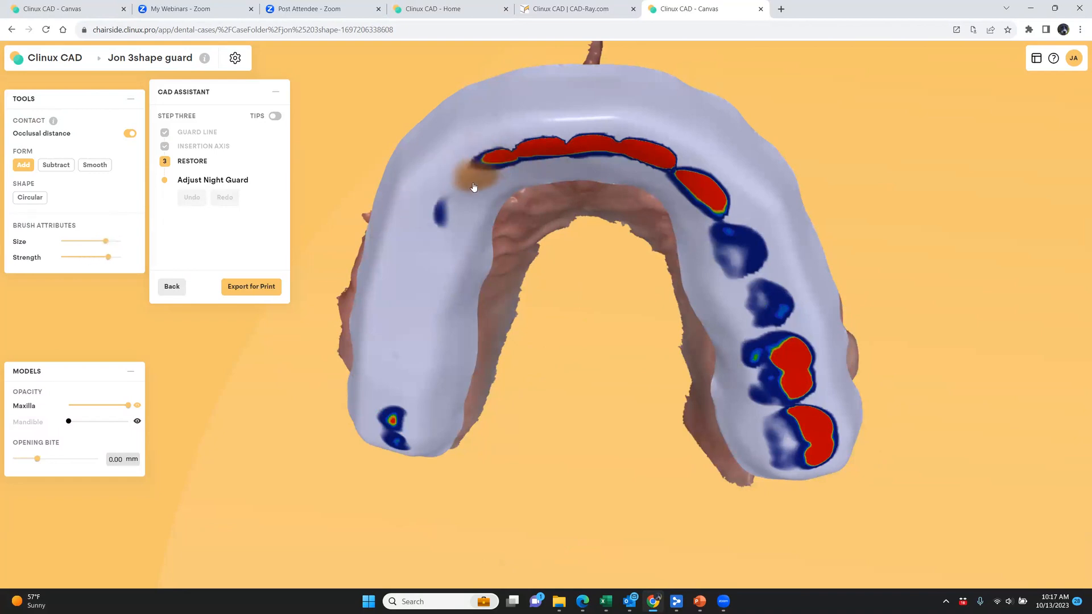
shift+scroll(472, 186, up, 3)
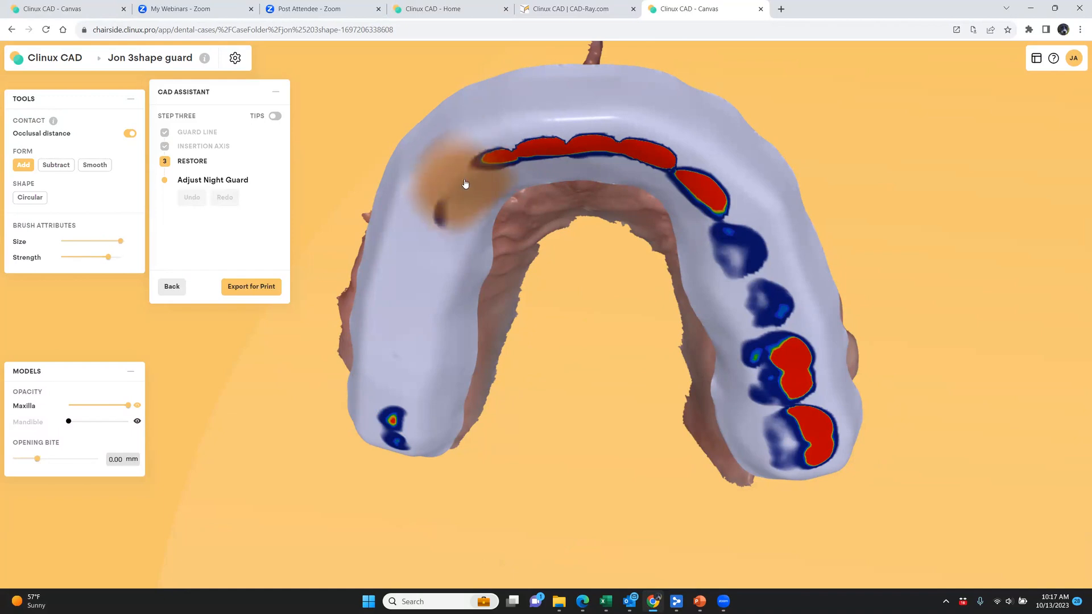
shift+scroll(465, 189, down, 4)
shift+scroll(461, 192, up, 1)
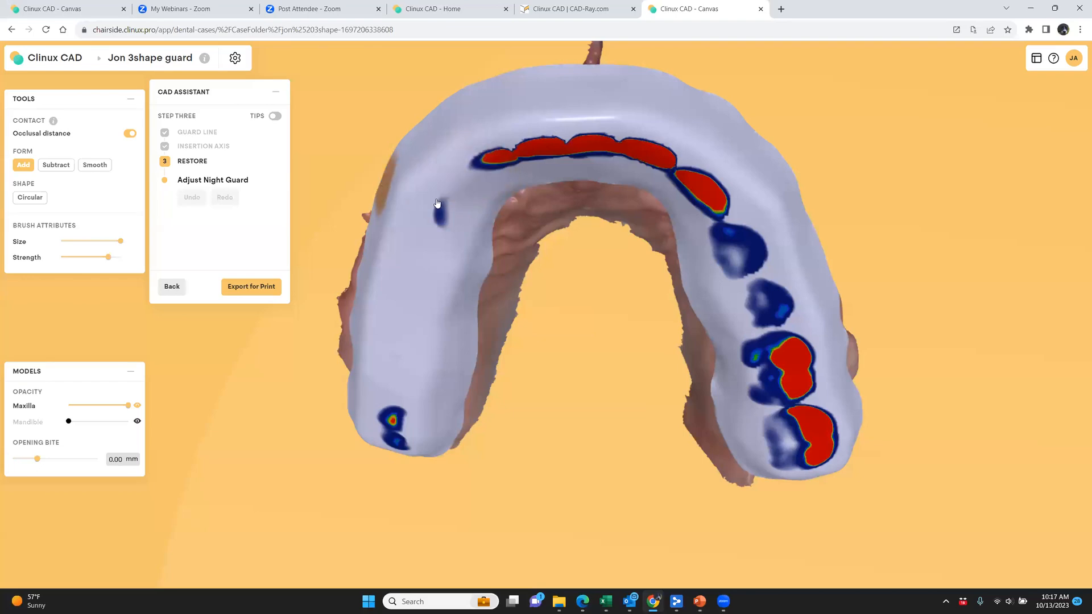
drag(498, 165, 707, 176)
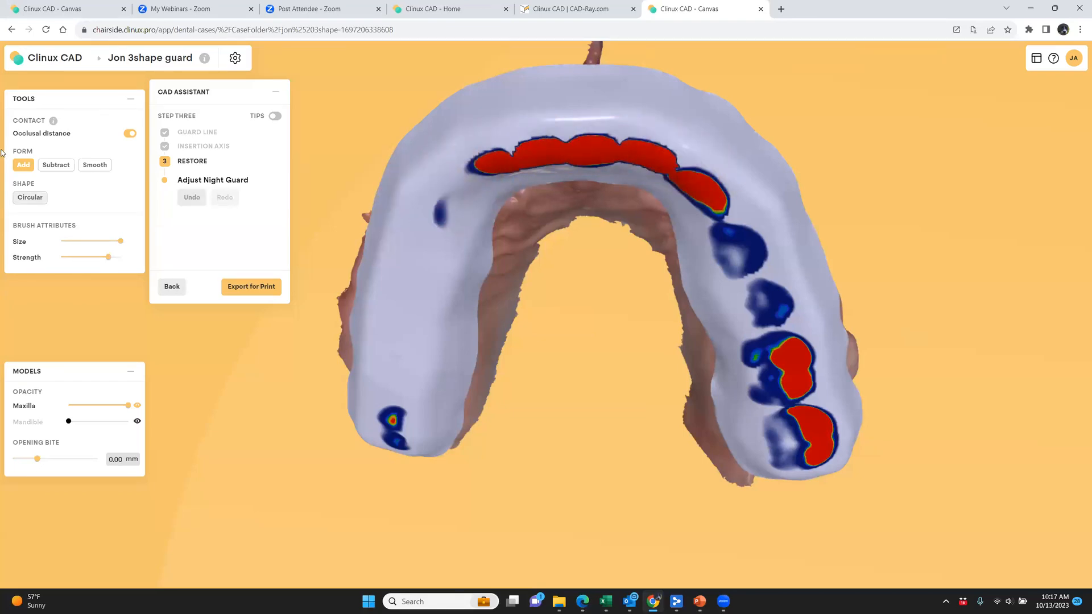
Subtract material from the guard over the front contacts and the heavy molar contacts
click(56, 165)
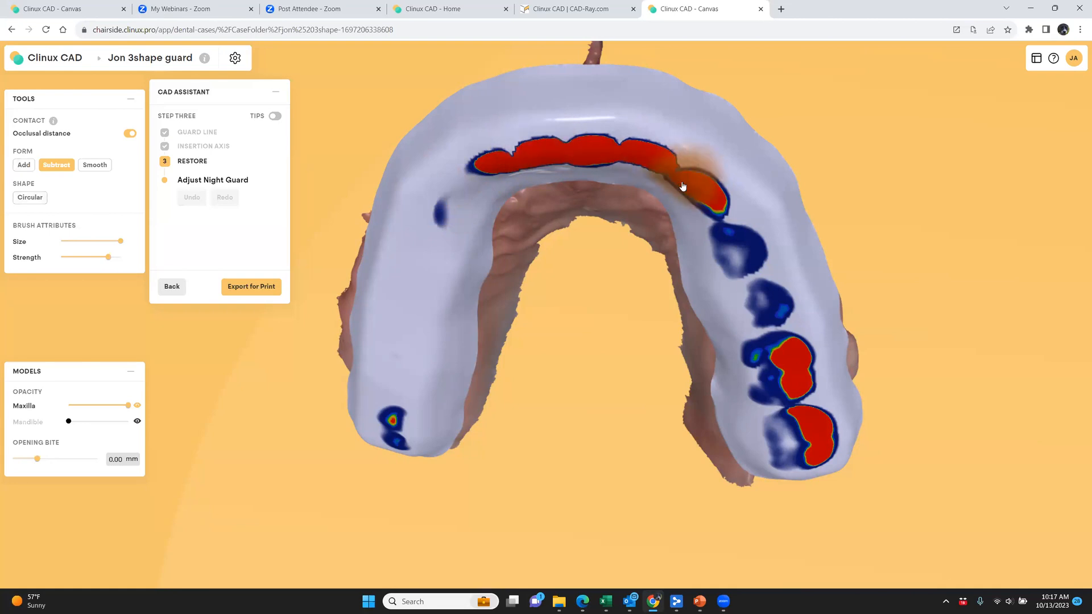
drag(529, 165, 659, 149)
drag(566, 408, 563, 242)
mouse_move(754, 268)
mouse_down()
mouse_move(793, 245)
mouse_move(782, 259)
mouse_move(805, 287)
mouse_up()
drag(827, 359, 804, 370)
drag(546, 400, 562, 294)
drag(606, 325, 659, 312)
Smooth the guard surface over the reduced molar contacts and along the front tooth area
click(105, 167)
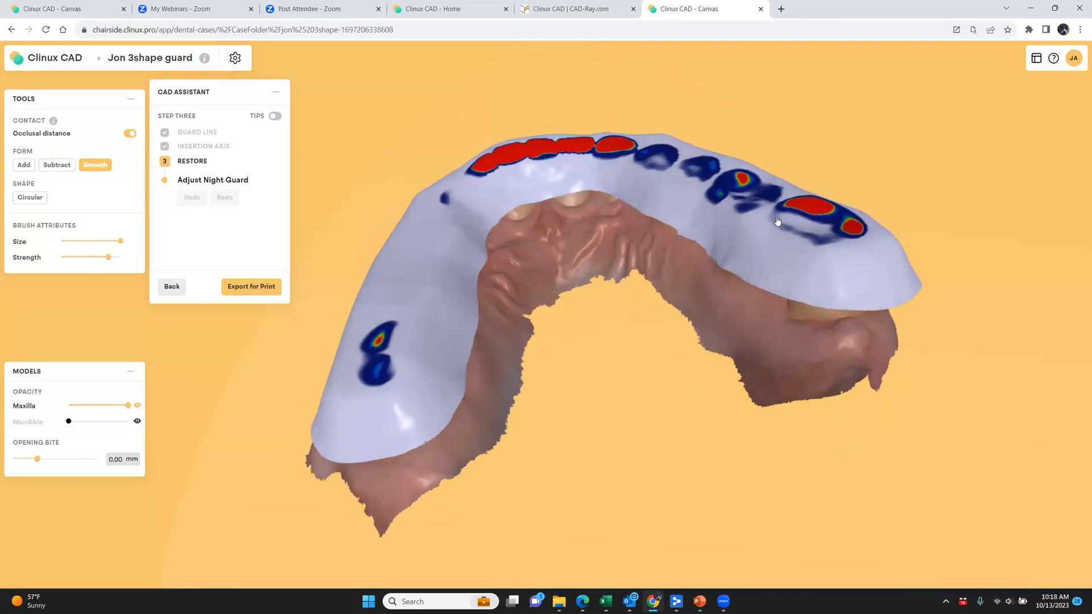
mouse_move(817, 212)
mouse_down()
mouse_move(811, 230)
mouse_move(716, 179)
mouse_move(816, 230)
mouse_move(722, 193)
mouse_move(825, 225)
mouse_move(694, 182)
mouse_up()
drag(488, 145, 492, 151)
mouse_move(573, 371)
mouse_down()
mouse_move(592, 361)
mouse_move(641, 240)
mouse_move(714, 435)
mouse_move(695, 477)
mouse_up()
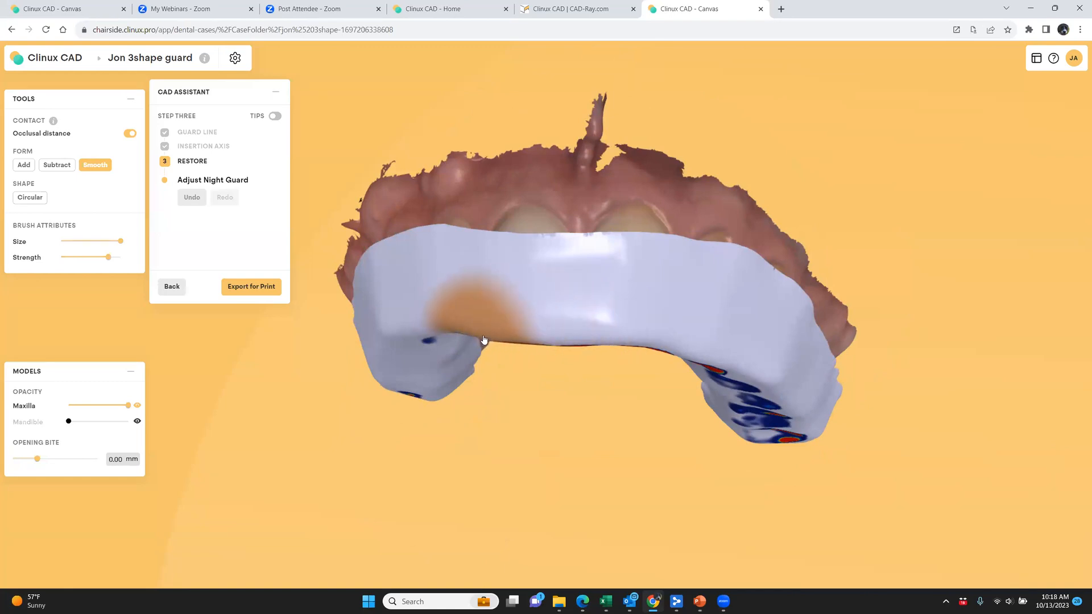
drag(674, 418, 742, 410)
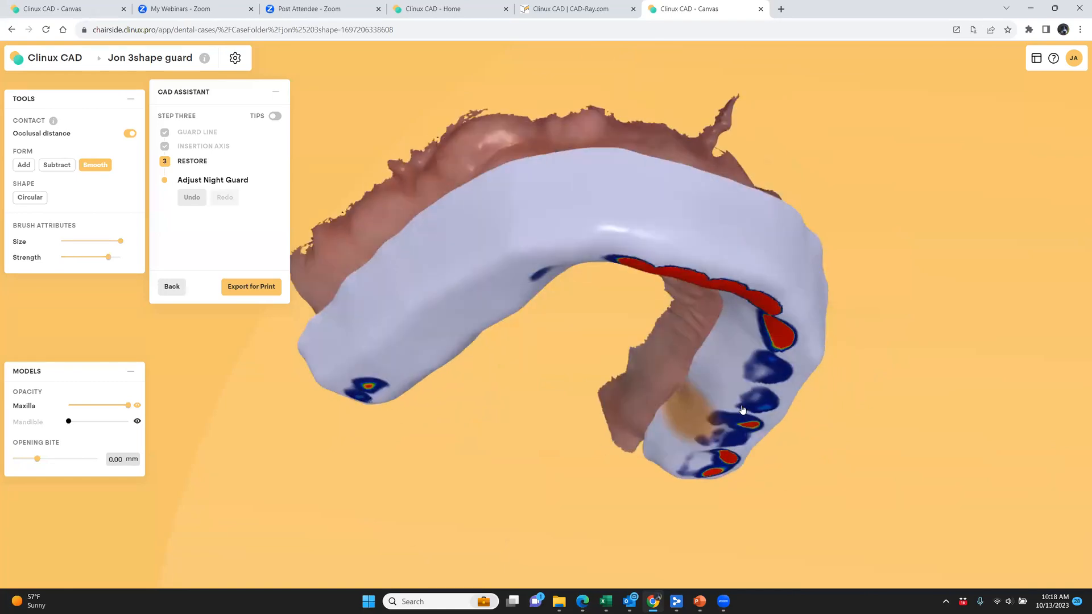
right_drag(742, 409, 763, 416)
mouse_move(424, 436)
mouse_down()
mouse_move(431, 448)
mouse_move(558, 484)
mouse_move(510, 350)
mouse_up()
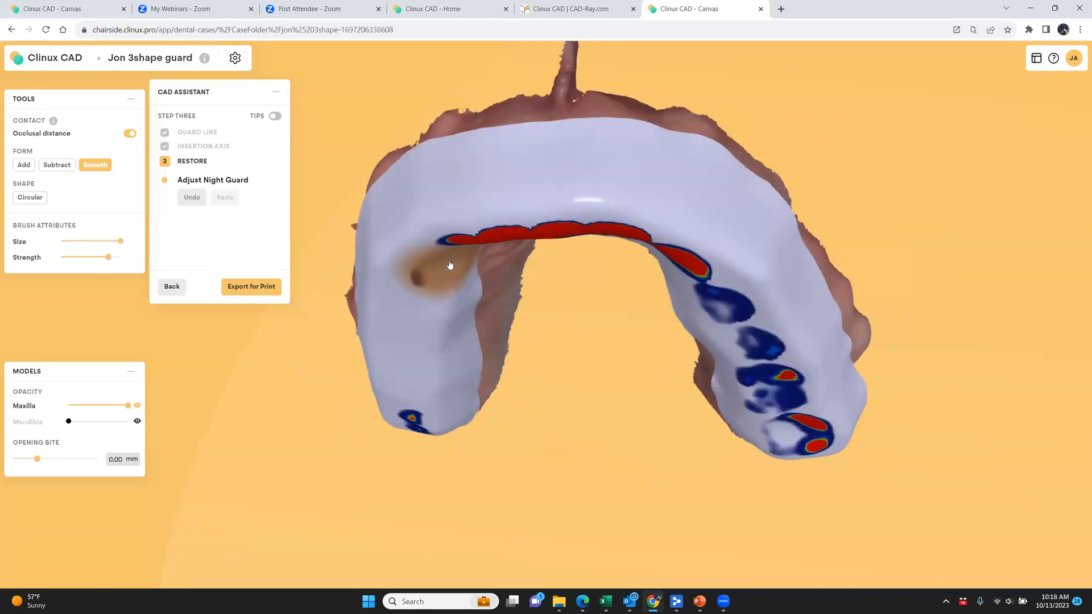
mouse_move(586, 314)
mouse_down()
mouse_move(591, 362)
mouse_move(614, 373)
mouse_up()
drag(587, 438, 577, 474)
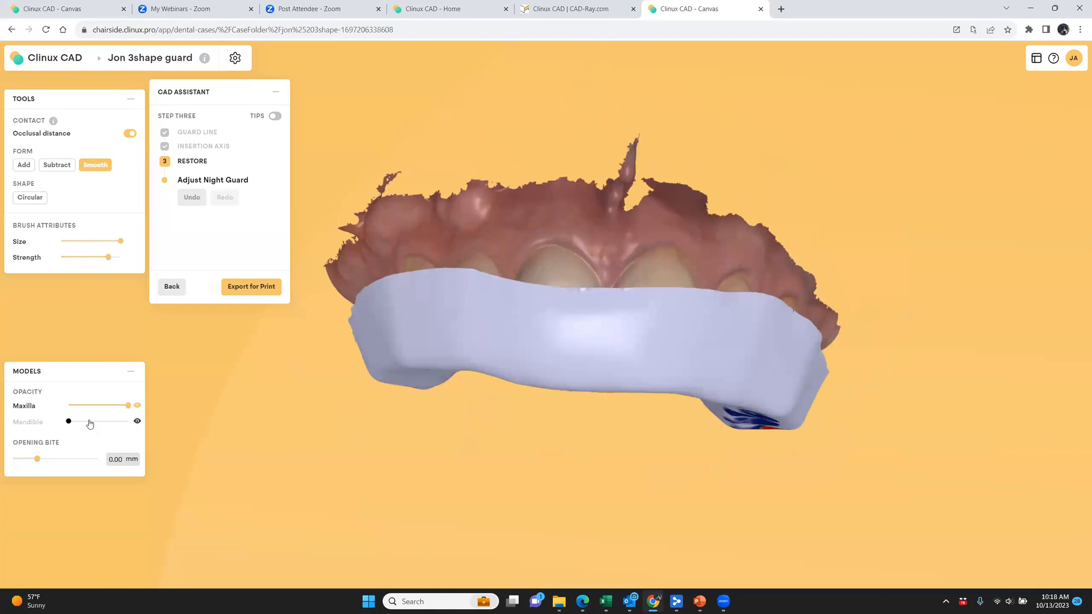
Show the mandible and examine from the side and front how the lower teeth meet the guard
click(137, 422)
drag(501, 497, 603, 485)
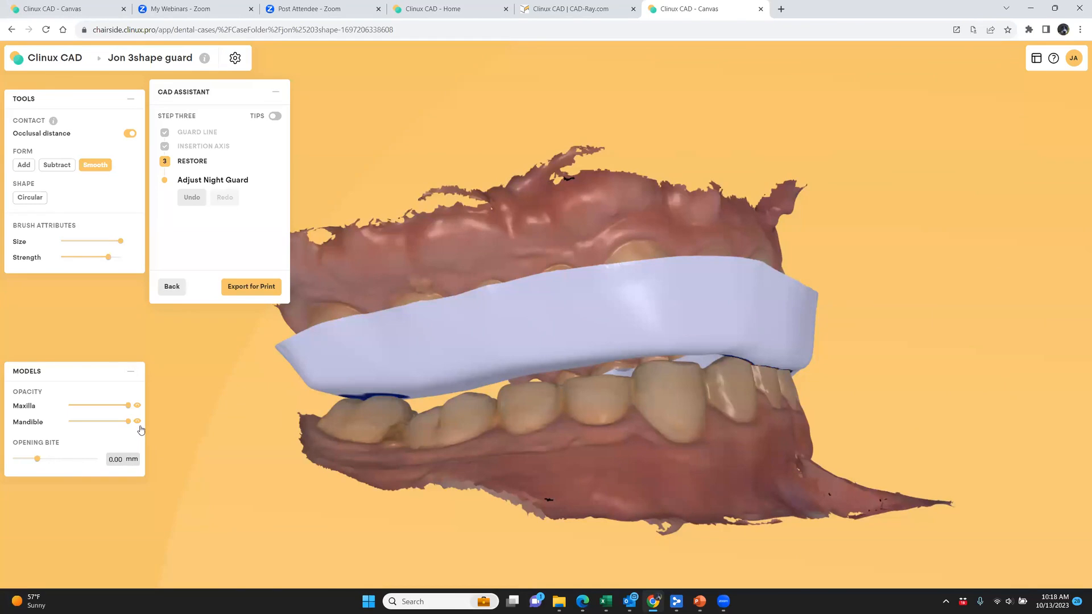
drag(580, 449, 227, 425)
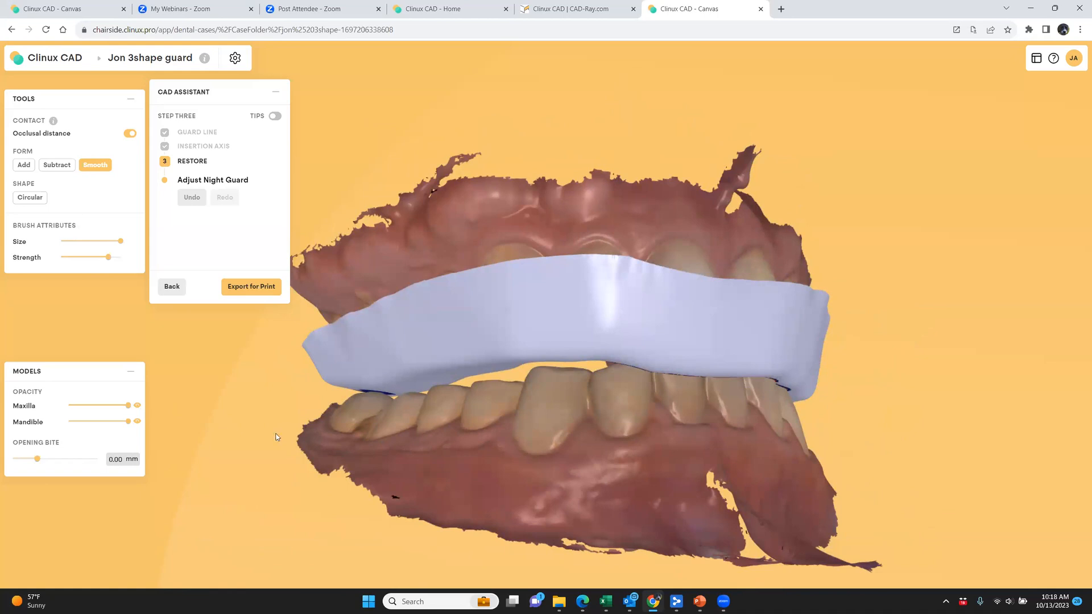
mouse_move(578, 472)
right_down()
mouse_move(595, 469)
mouse_move(571, 468)
right_up()
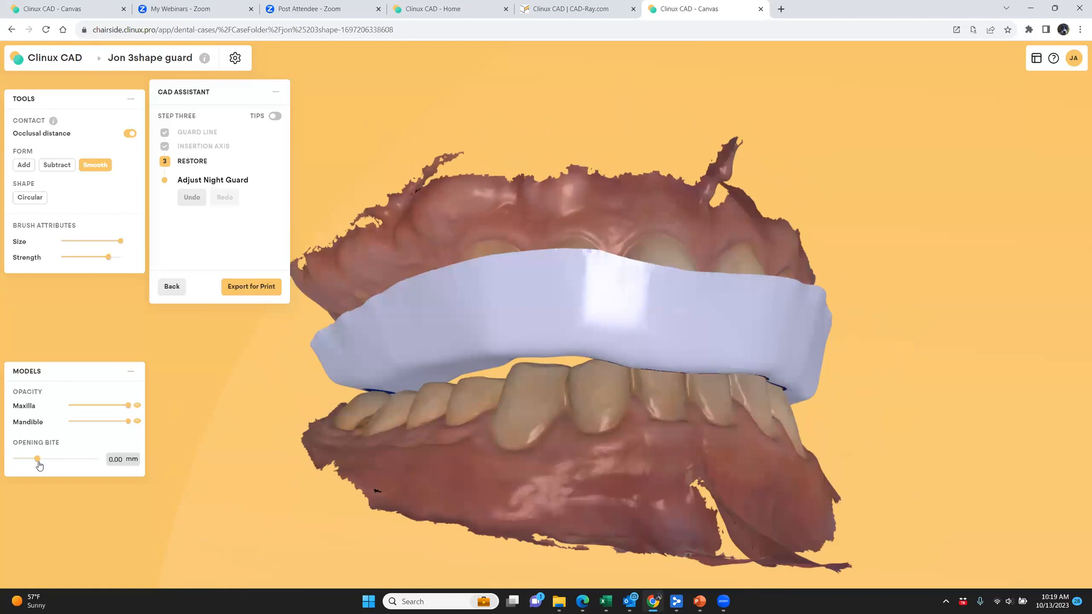
Try an opening bite of 1.40 mm, check the guard contacts with the mandible hidden, and reset the opening to 0.00 mm
drag(45, 465, 54, 465)
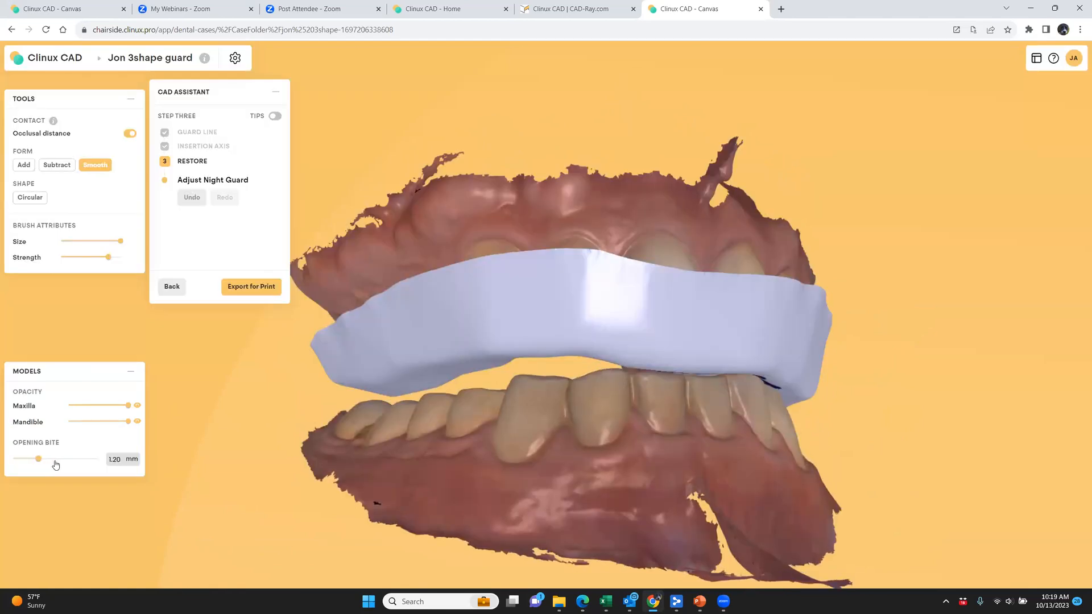
click(137, 421)
drag(585, 466, 494, 515)
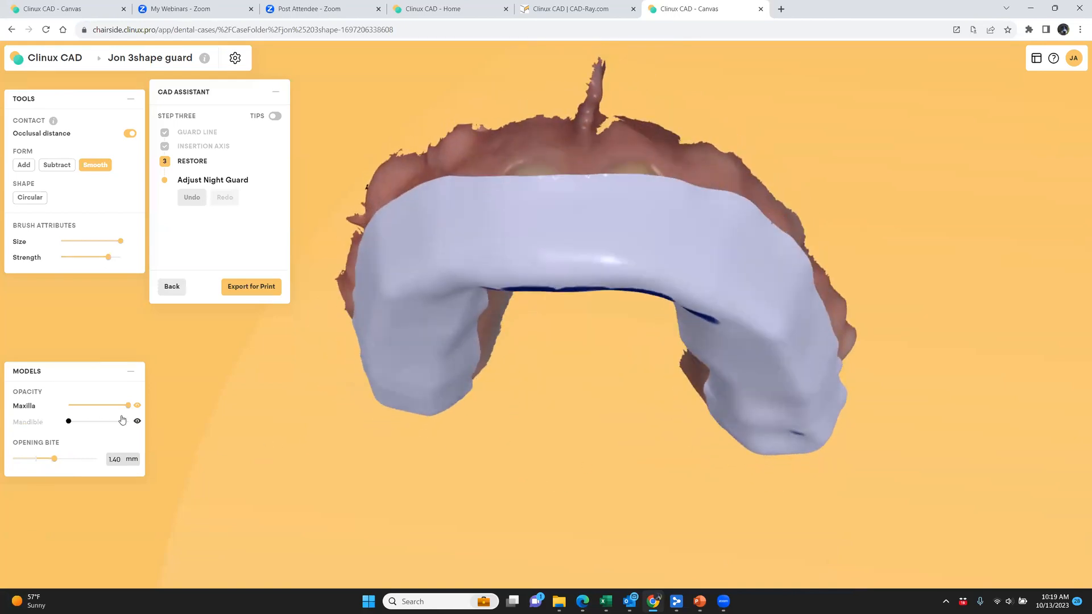
click(137, 421)
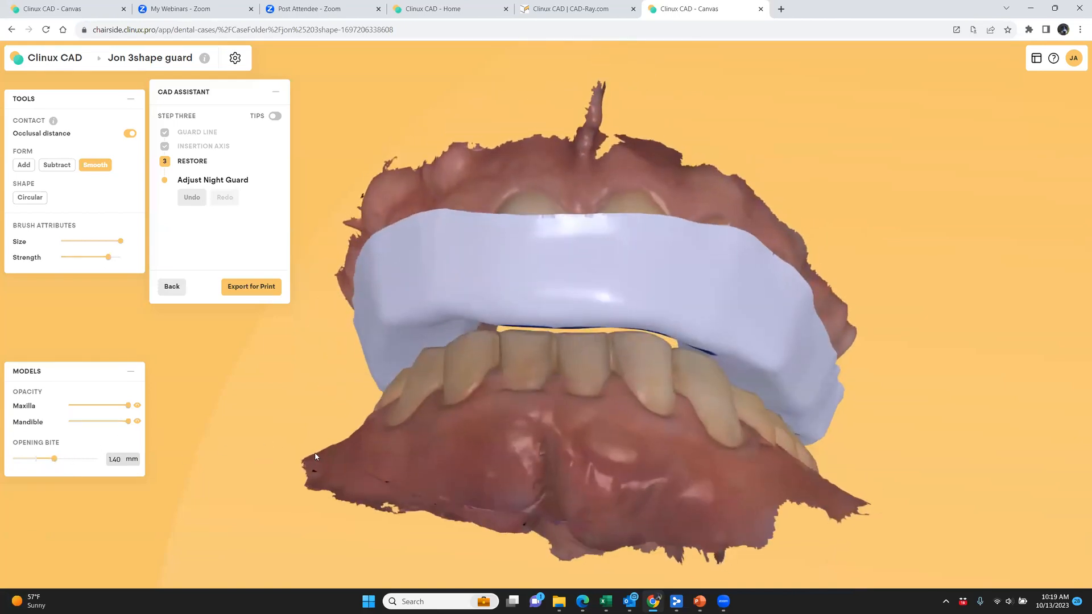
drag(41, 463, 38, 464)
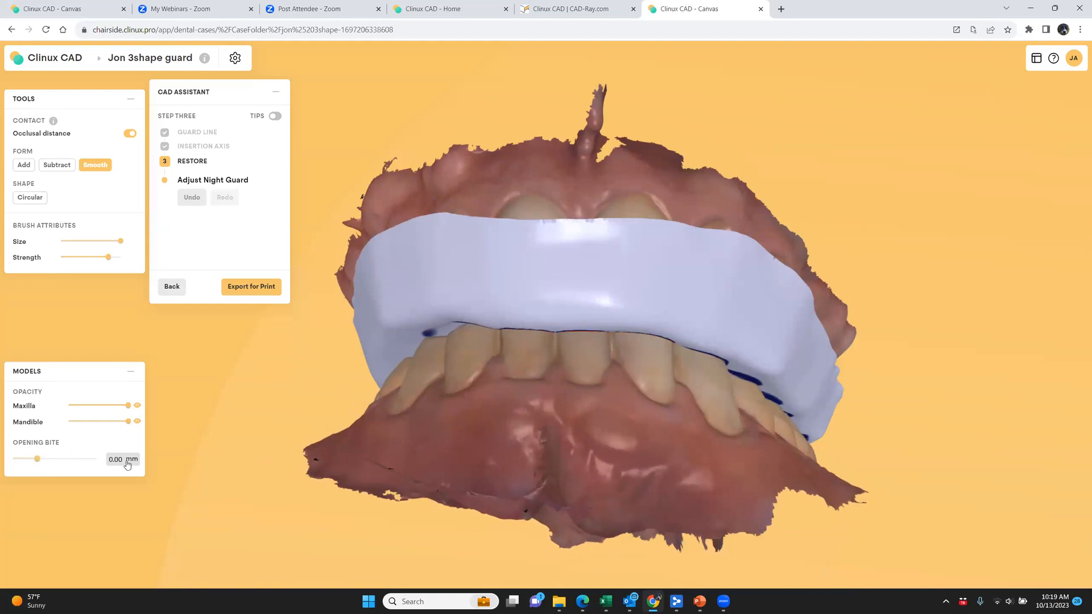
Inspect the closed bite from the side and hide the mandible to view the guard's occlusal surface
drag(217, 424, 375, 435)
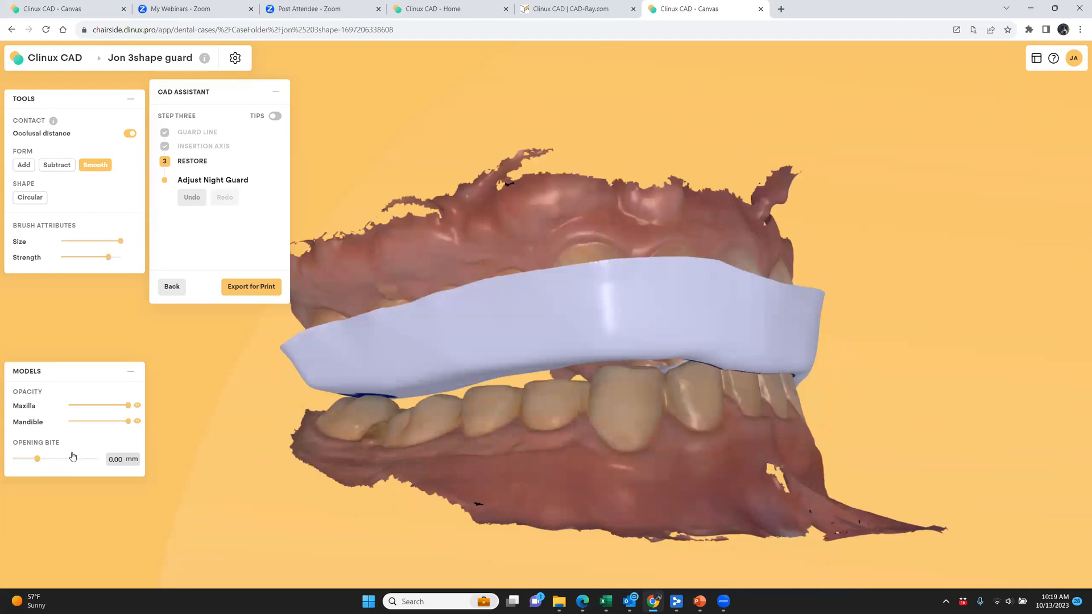
click(137, 422)
mouse_move(524, 459)
right_down()
mouse_move(456, 414)
mouse_move(420, 304)
right_up()
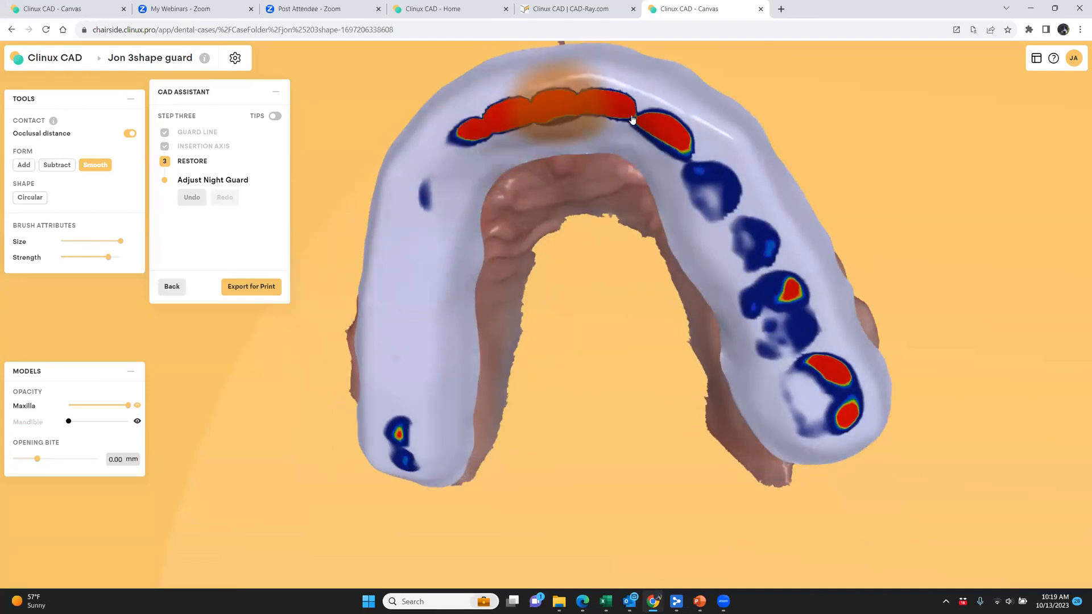
Reshape the guard's inner surface from the molars to behind the front teeth with the Circular shape tool, adjusting the brush size
right_drag(714, 358, 433, 313)
click(30, 197)
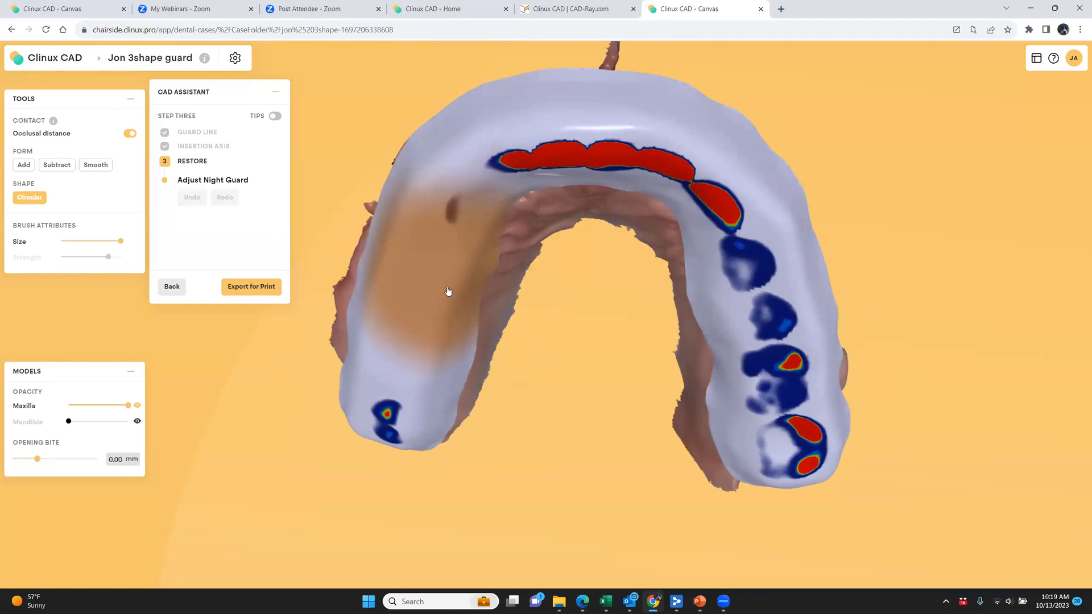
scroll(443, 287, down, 2)
right_drag(525, 392, 539, 197)
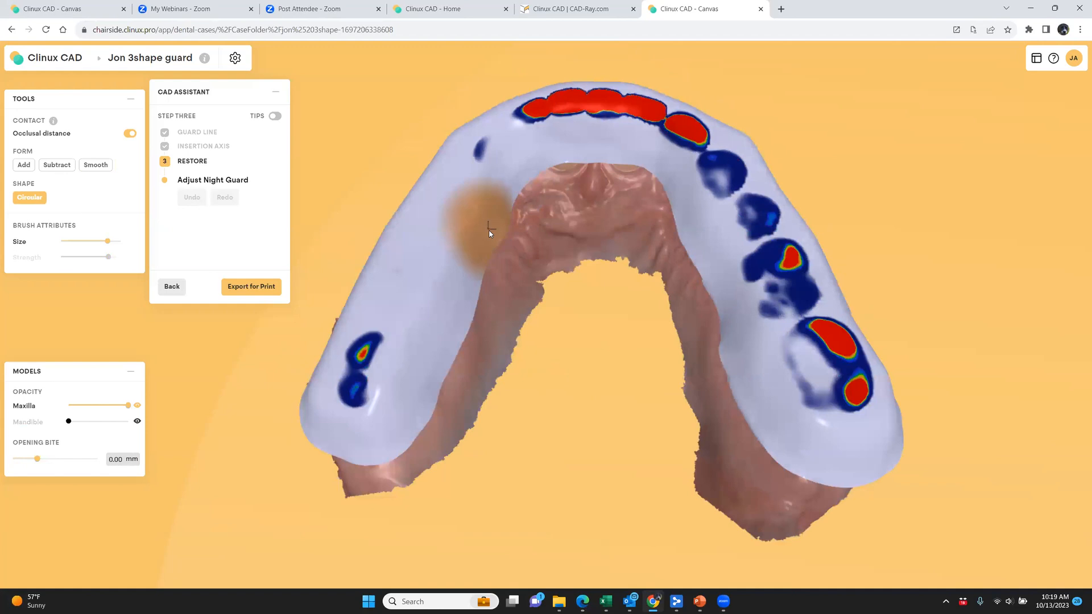
mouse_move(506, 341)
right_down()
mouse_move(519, 417)
mouse_move(569, 339)
right_up()
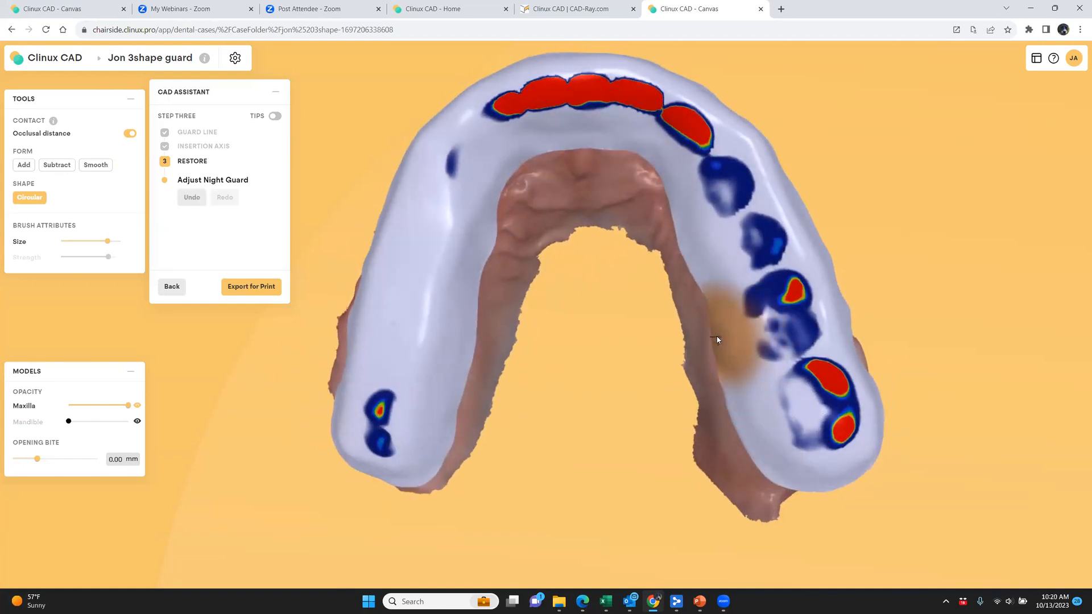
mouse_move(718, 340)
right_down()
mouse_move(581, 377)
mouse_move(582, 275)
mouse_move(631, 434)
mouse_move(649, 349)
mouse_move(552, 157)
right_up()
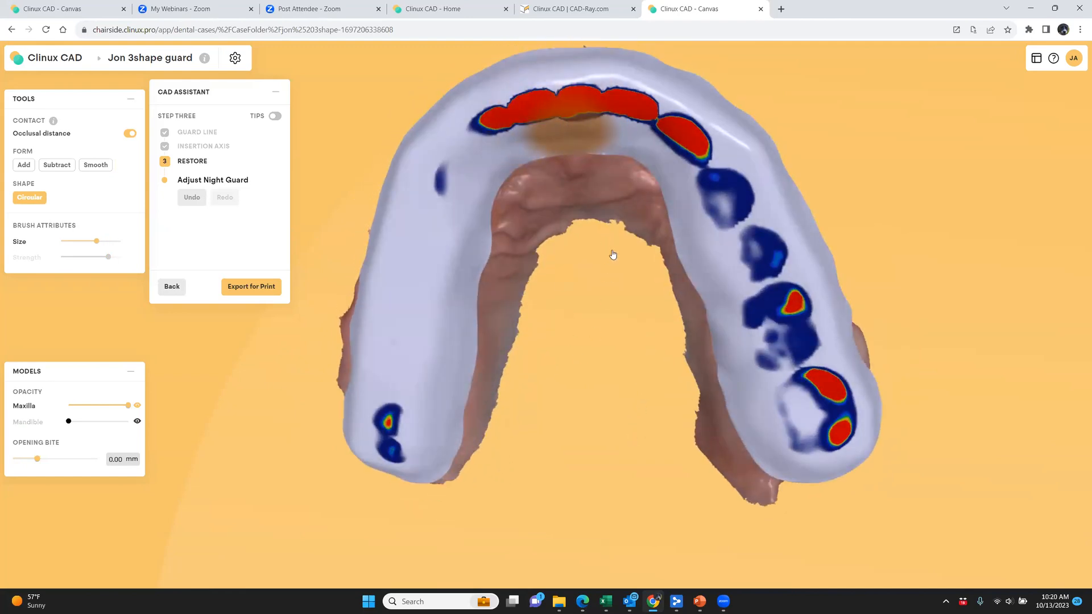
right_drag(598, 269, 603, 346)
right_drag(657, 372, 463, 183)
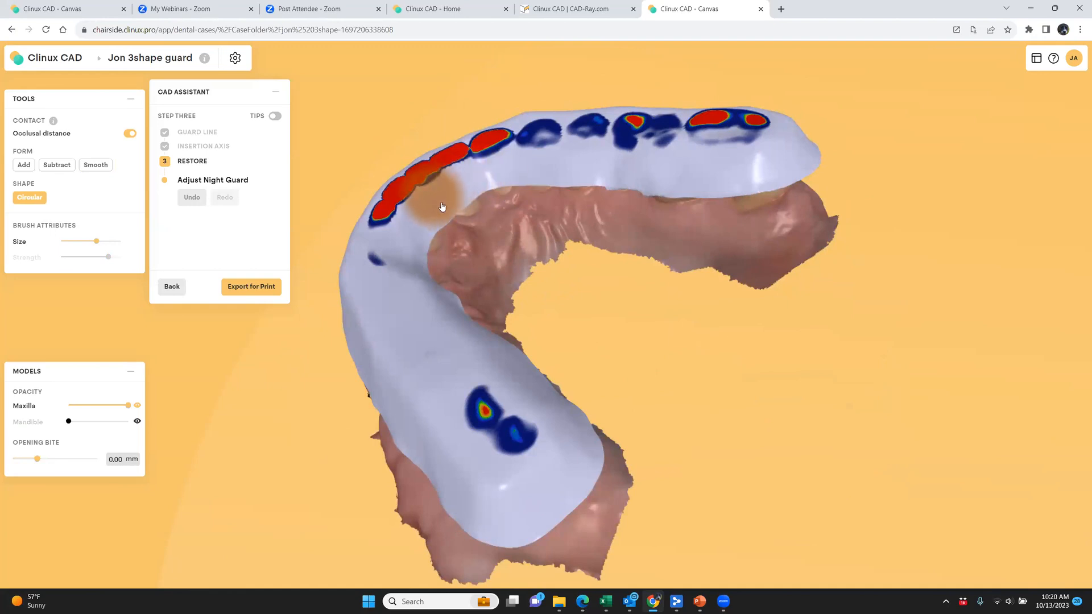
right_drag(511, 270, 392, 227)
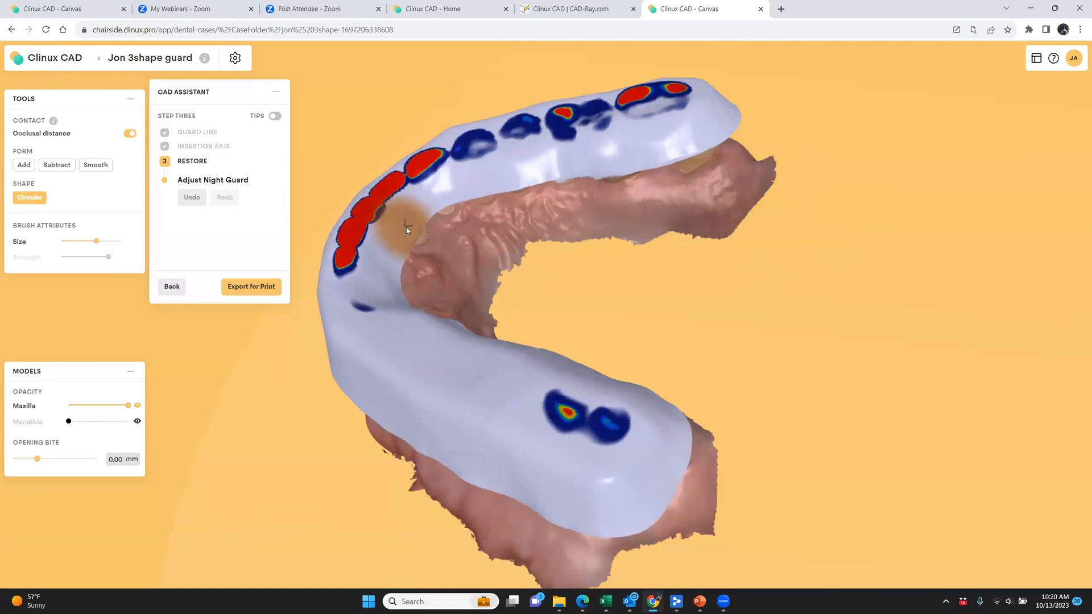
shift+scroll(399, 232, up, 3)
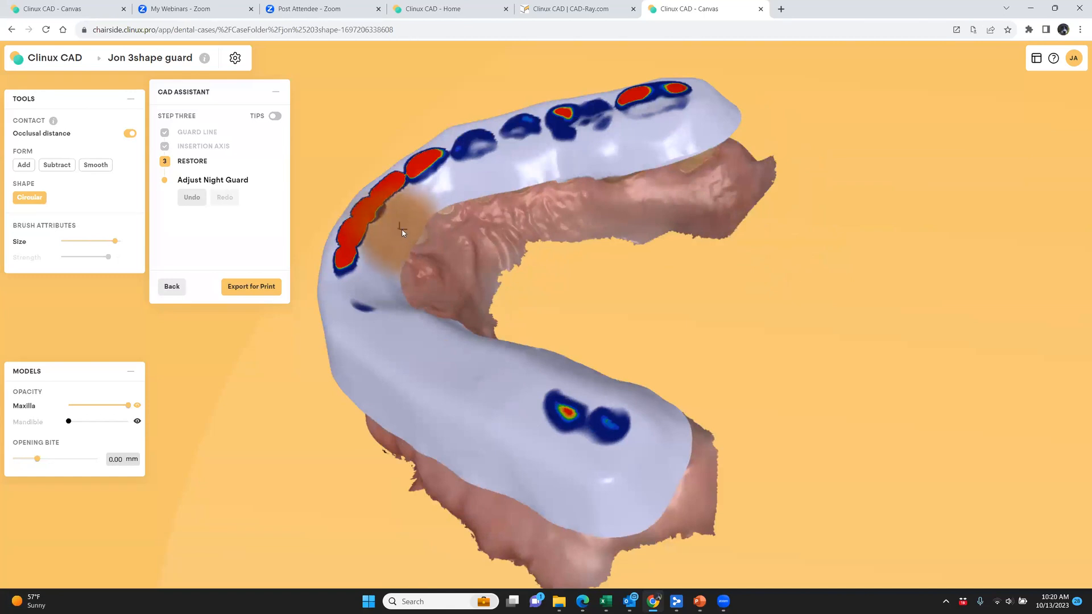
right_drag(629, 314, 569, 415)
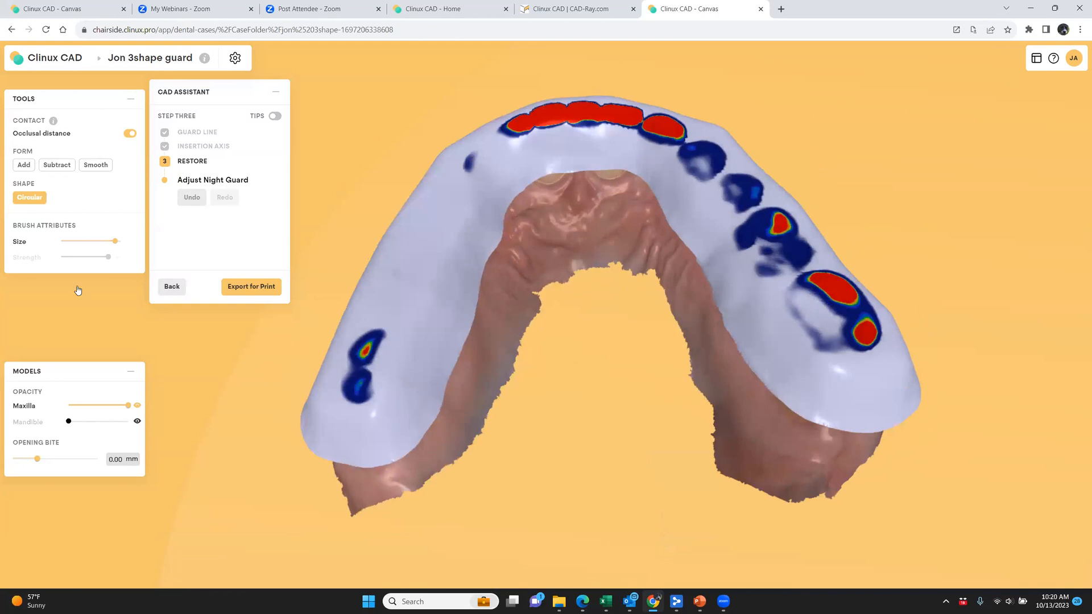
Smooth the guard behind the front teeth and around the molar contacts
click(102, 170)
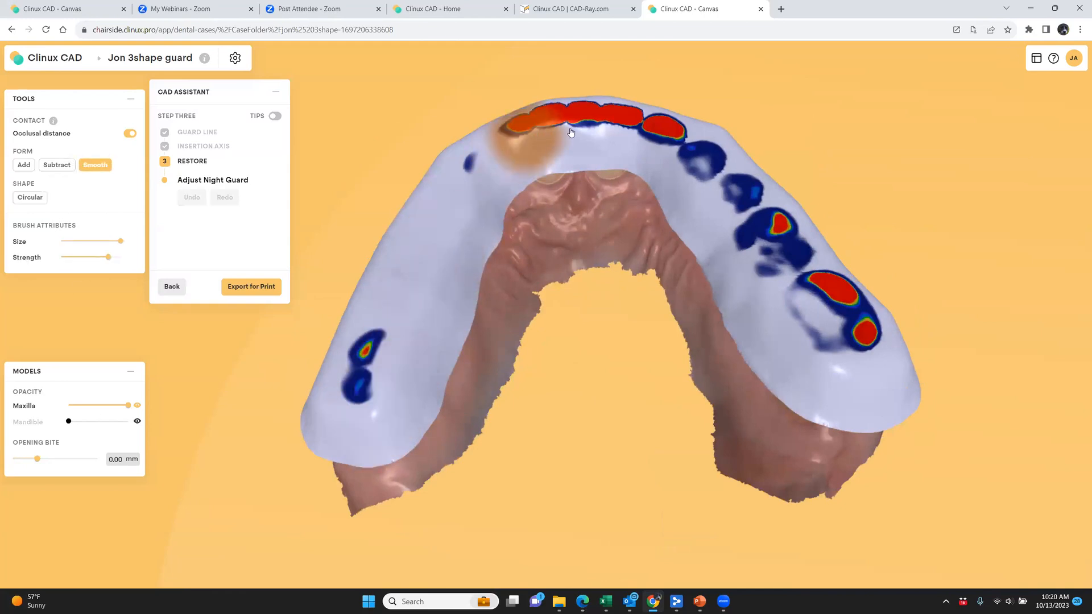
mouse_move(784, 278)
mouse_down()
mouse_move(841, 364)
mouse_move(819, 301)
mouse_up()
mouse_move(581, 244)
right_down()
mouse_move(622, 506)
mouse_move(636, 454)
mouse_move(632, 238)
mouse_move(615, 230)
mouse_move(522, 343)
mouse_move(557, 423)
right_up()
right_drag(574, 329, 603, 273)
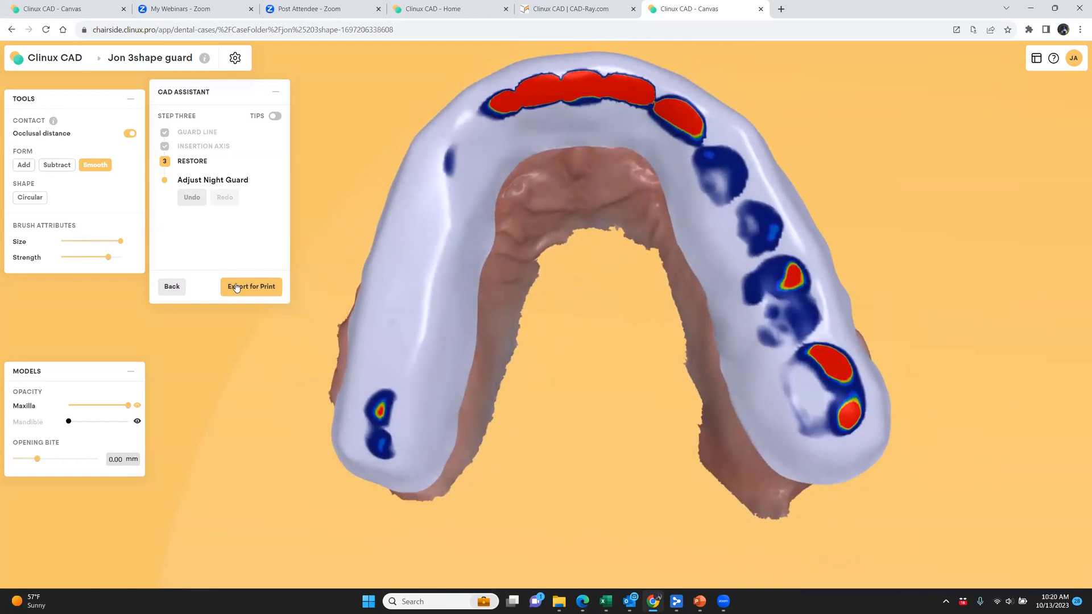
Review the night guard's print export and its available destinations, and close the export
click(236, 288)
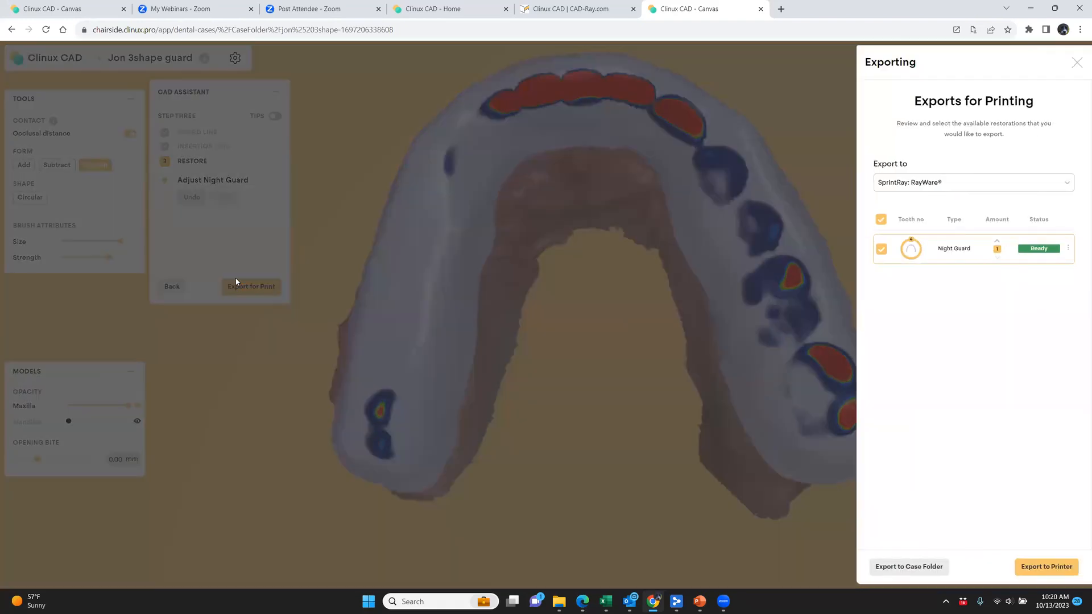
click(914, 182)
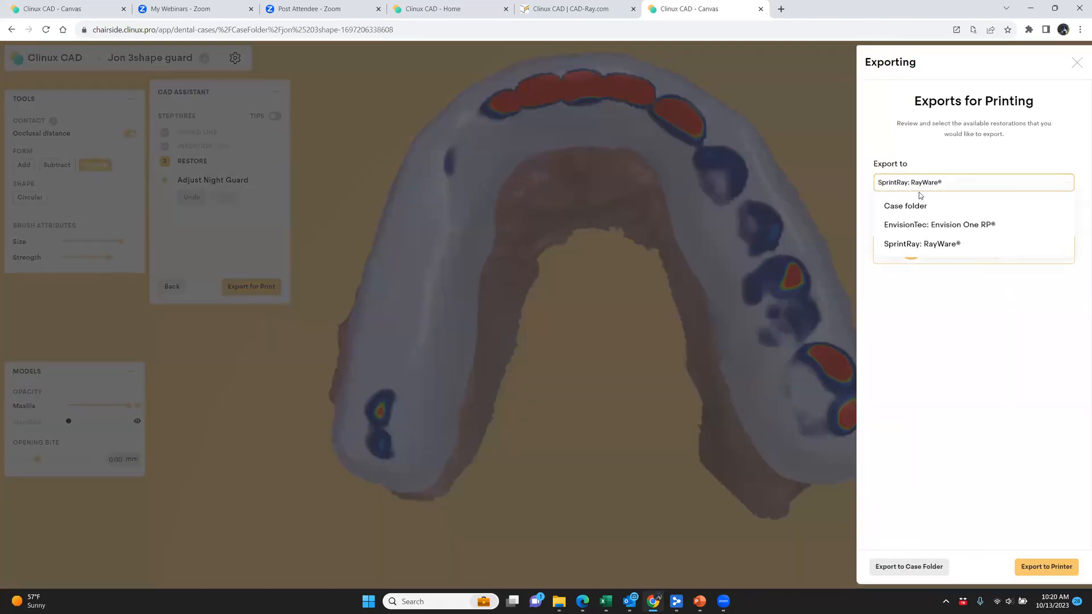
click(906, 188)
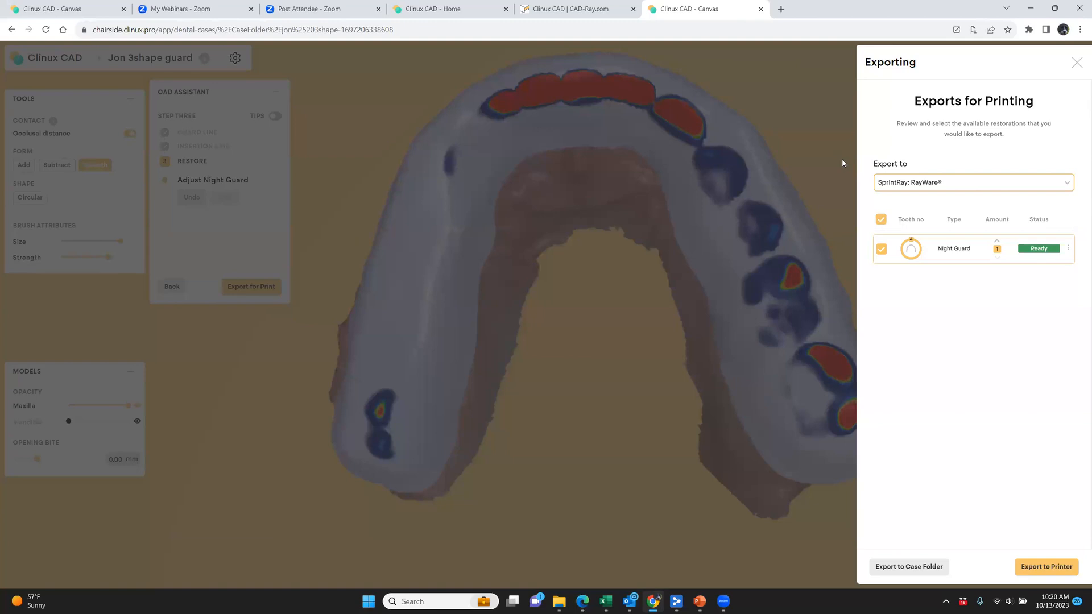
click(908, 180)
click(908, 180)
click(619, 260)
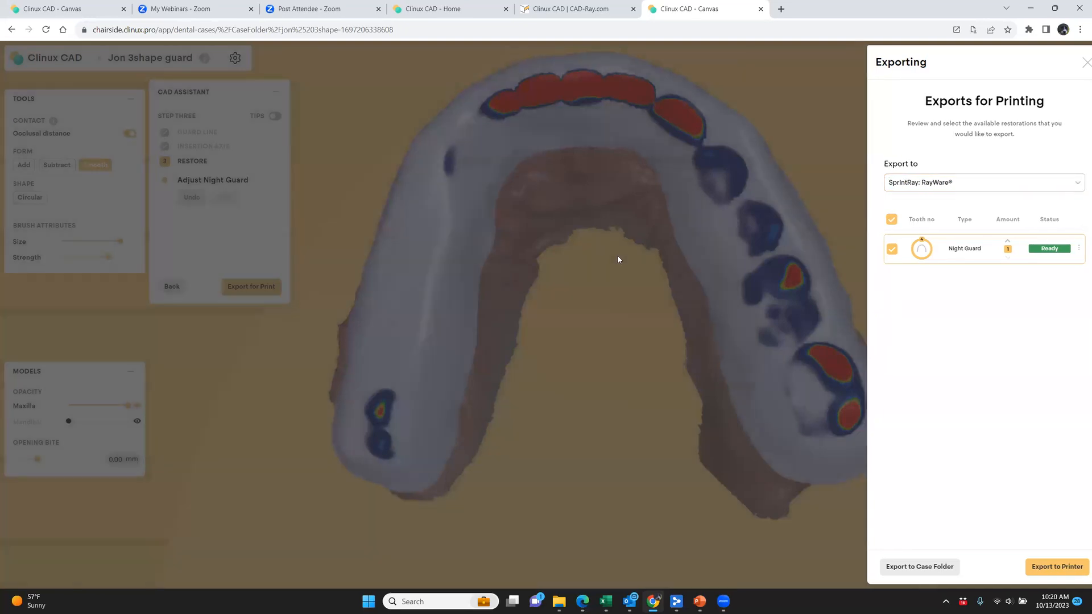
Export the night guard for printing to SprintRay: RayWare
click(240, 296)
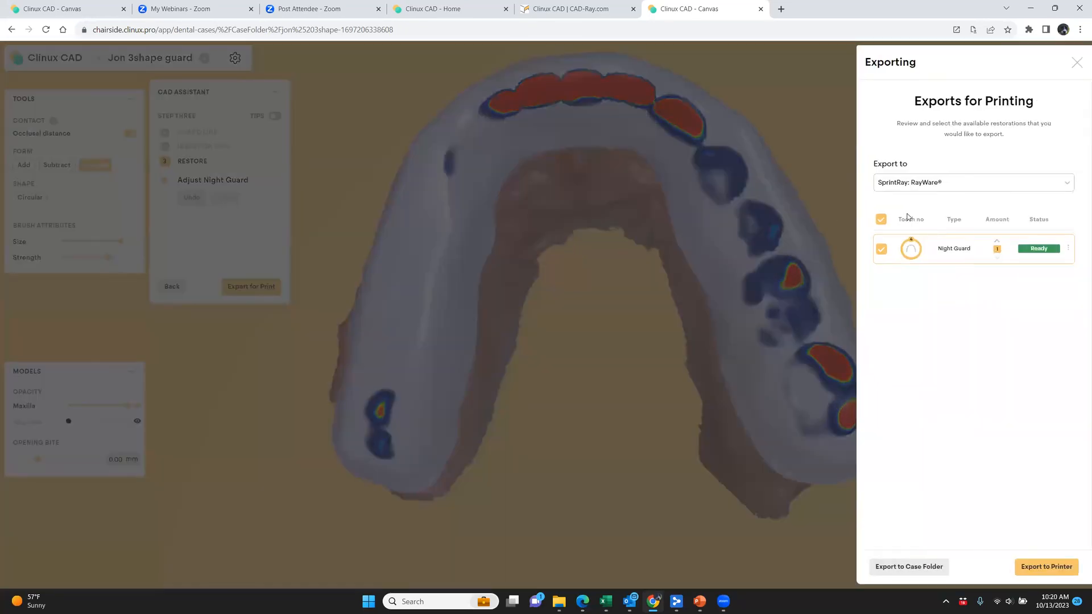
click(880, 254)
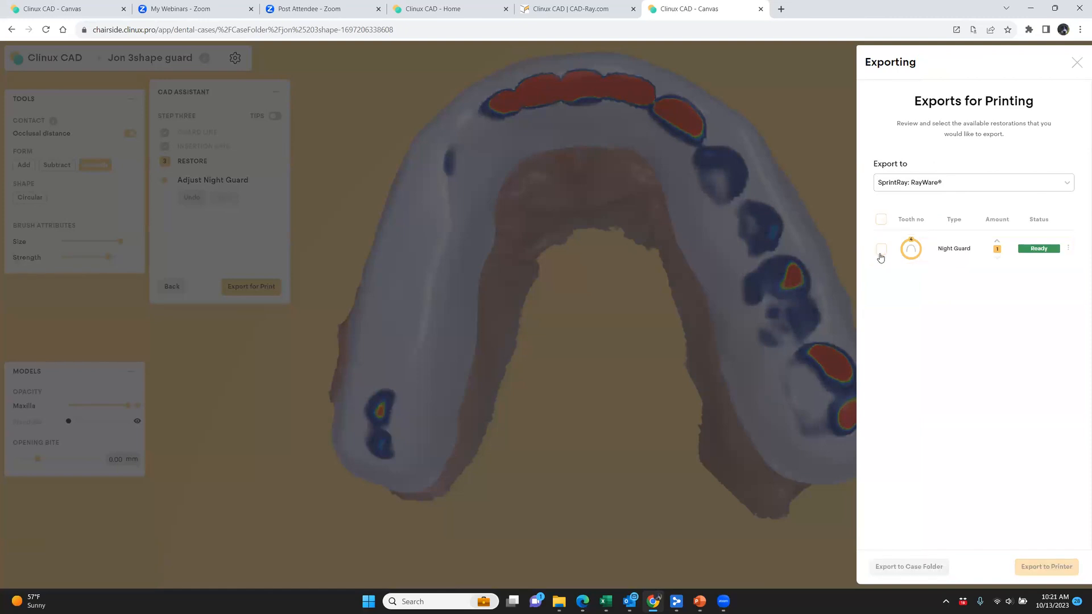
click(880, 254)
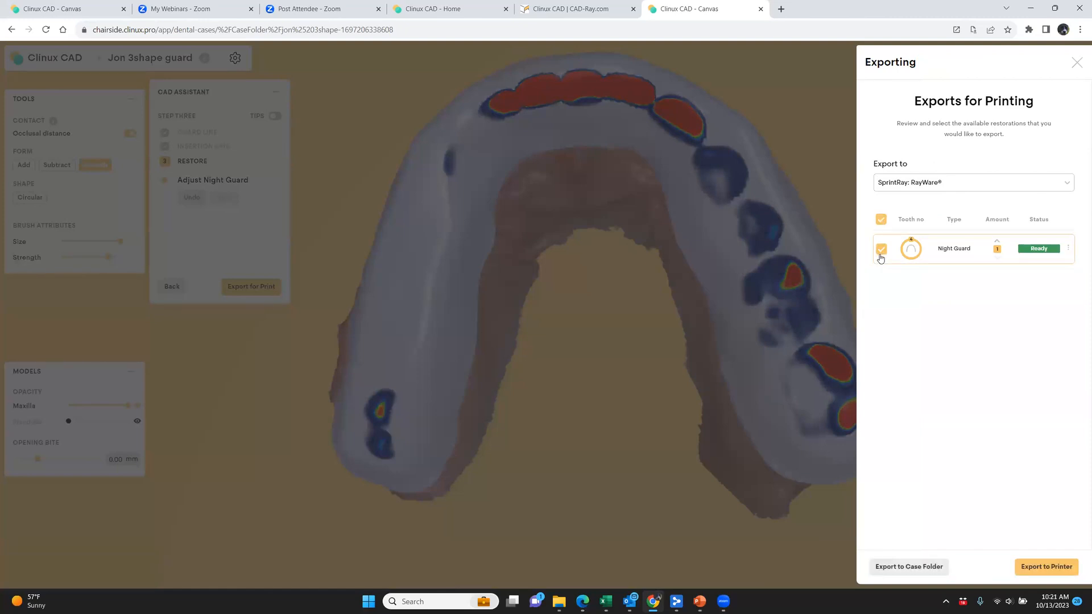
click(989, 182)
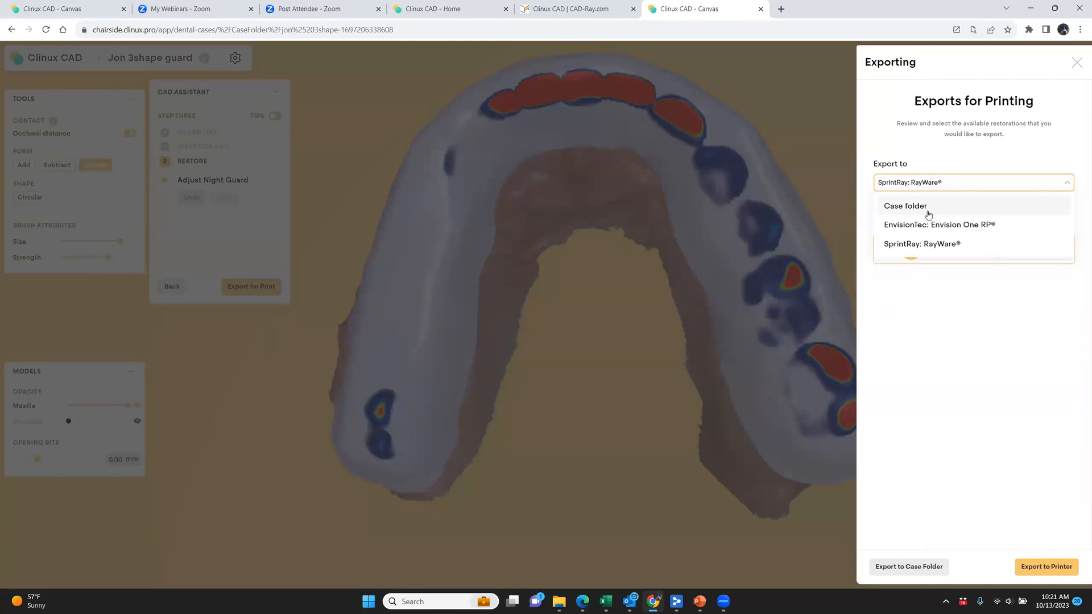
click(910, 245)
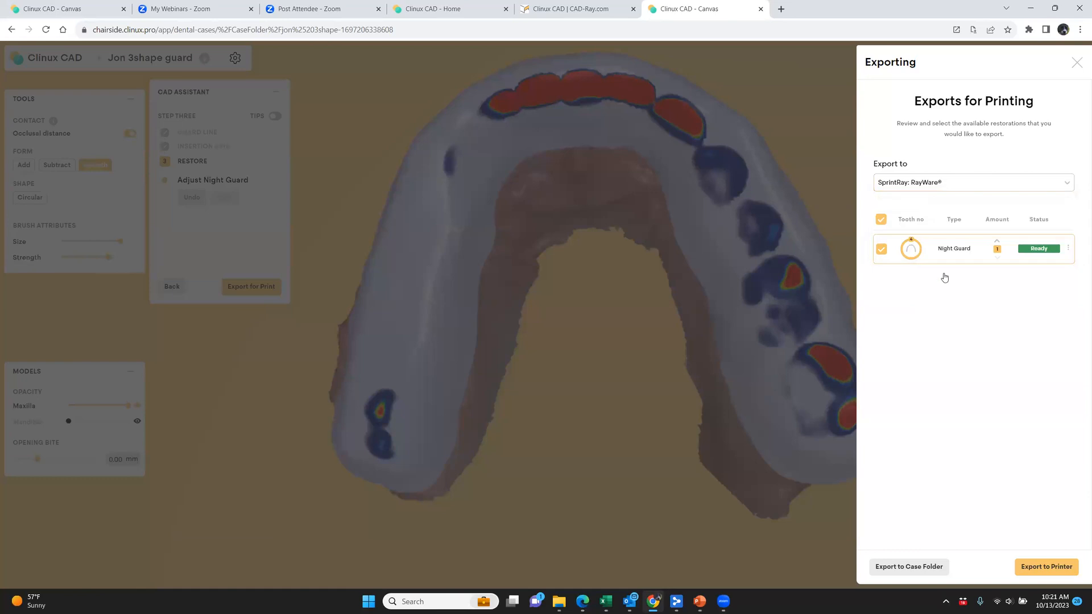
click(1047, 567)
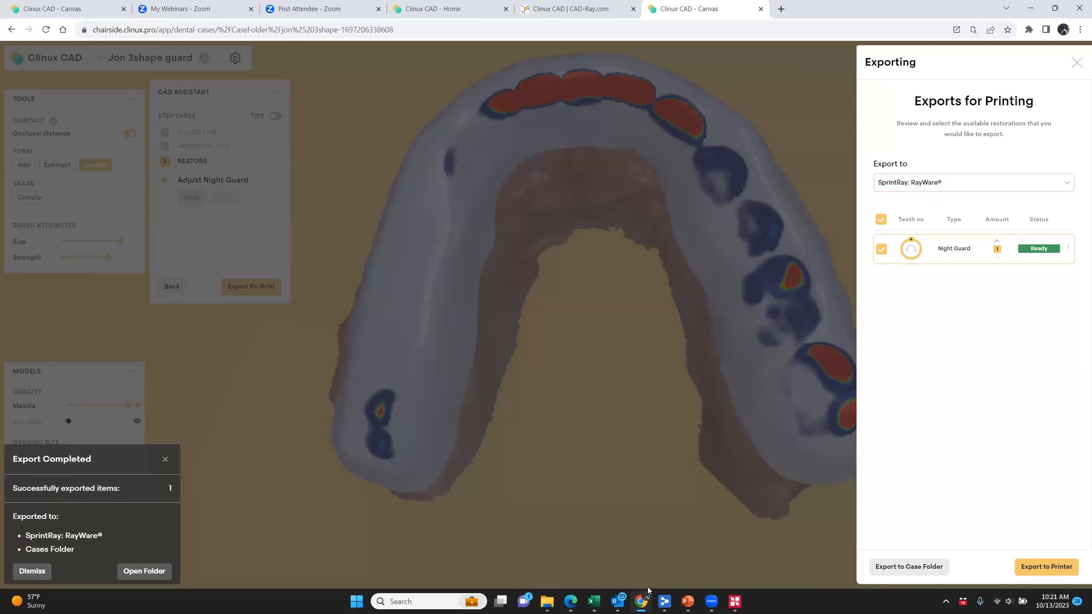
Switch to RayWare and set the print job to the SprintRay Pro 95 printer with SprintRay Splint material
click(735, 601)
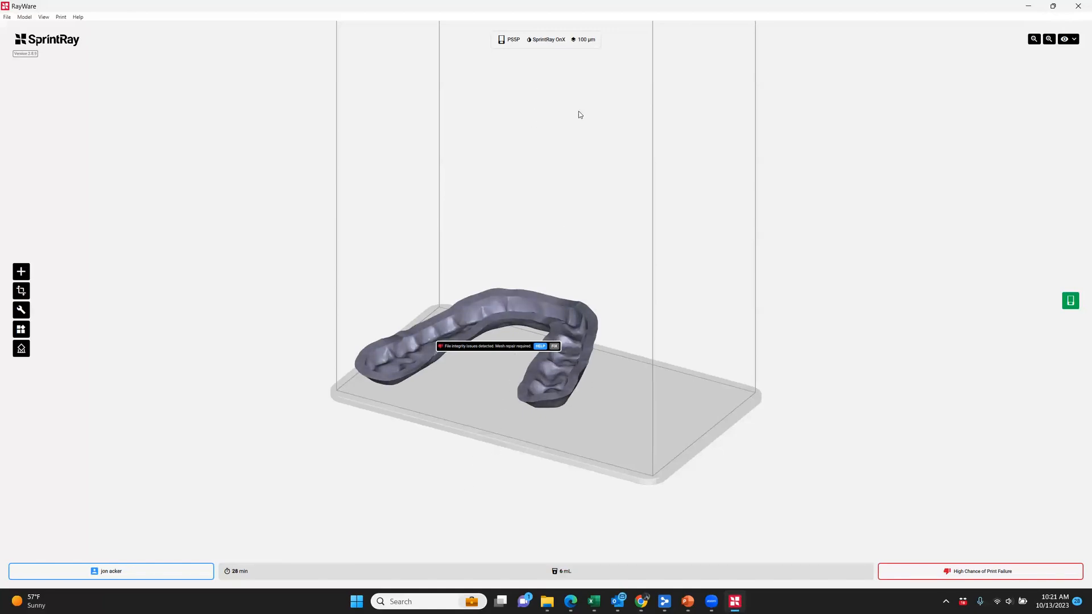
click(551, 40)
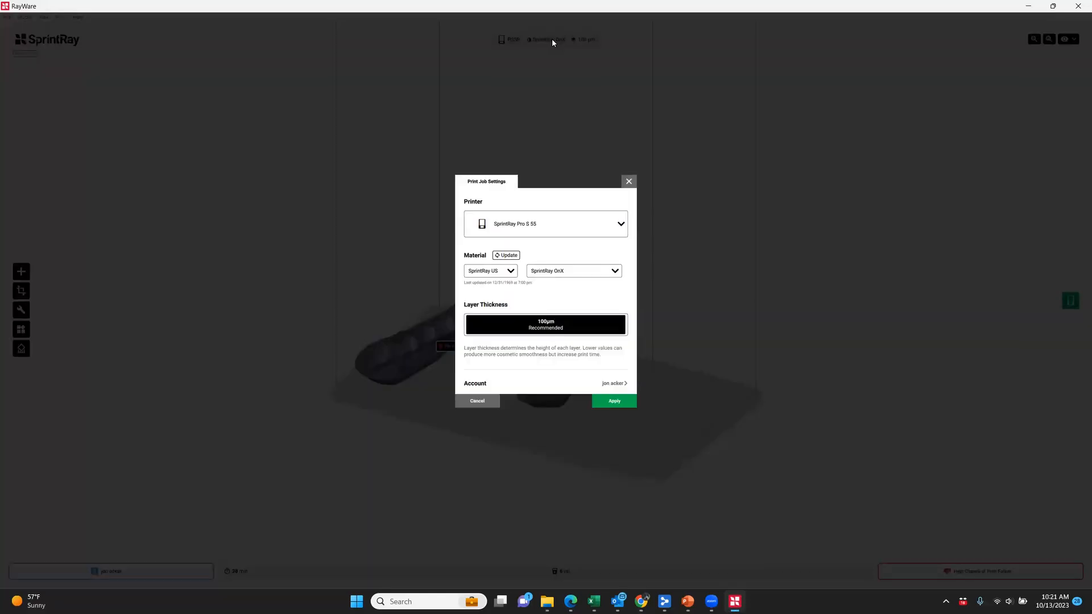
click(592, 221)
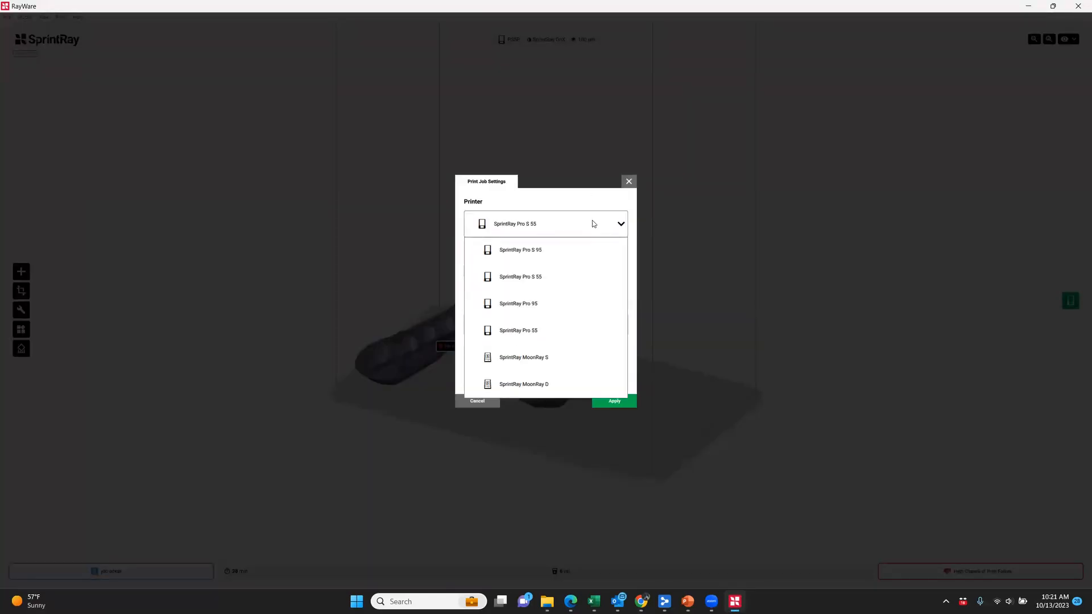
click(565, 312)
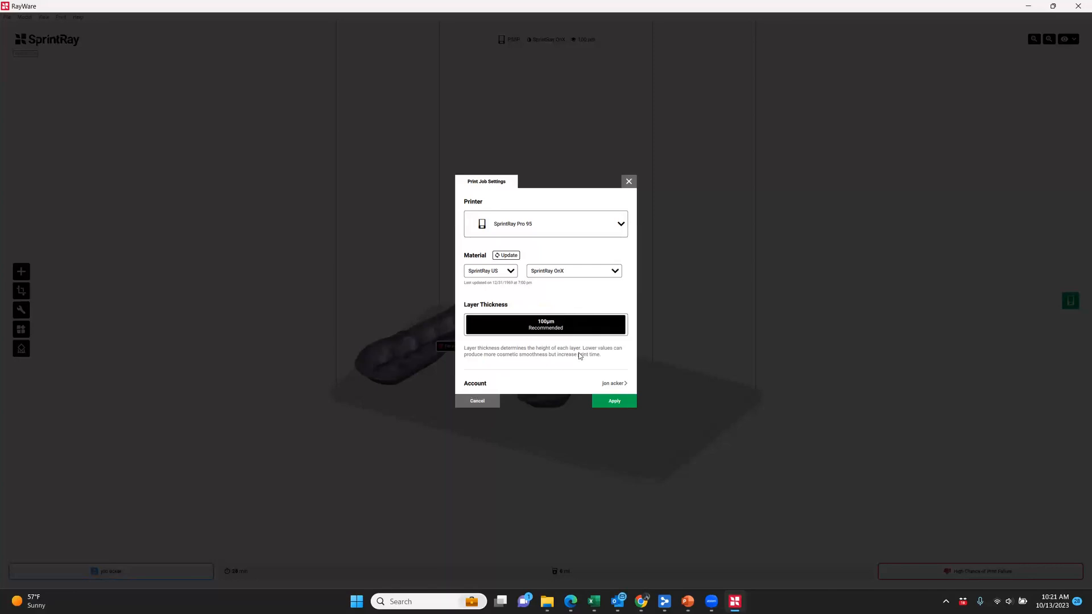
click(593, 273)
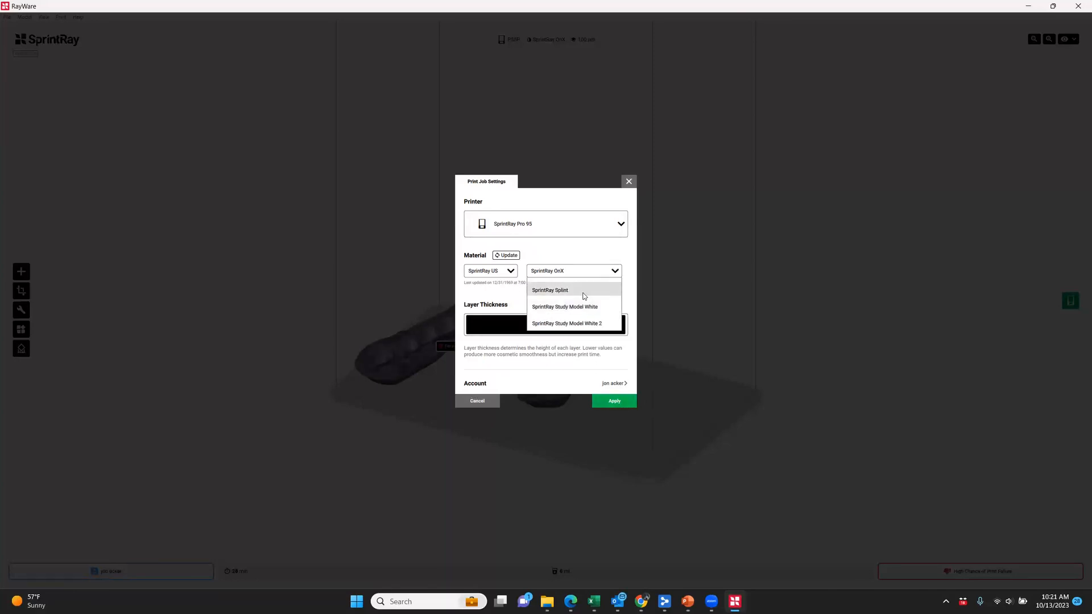
click(585, 303)
click(614, 401)
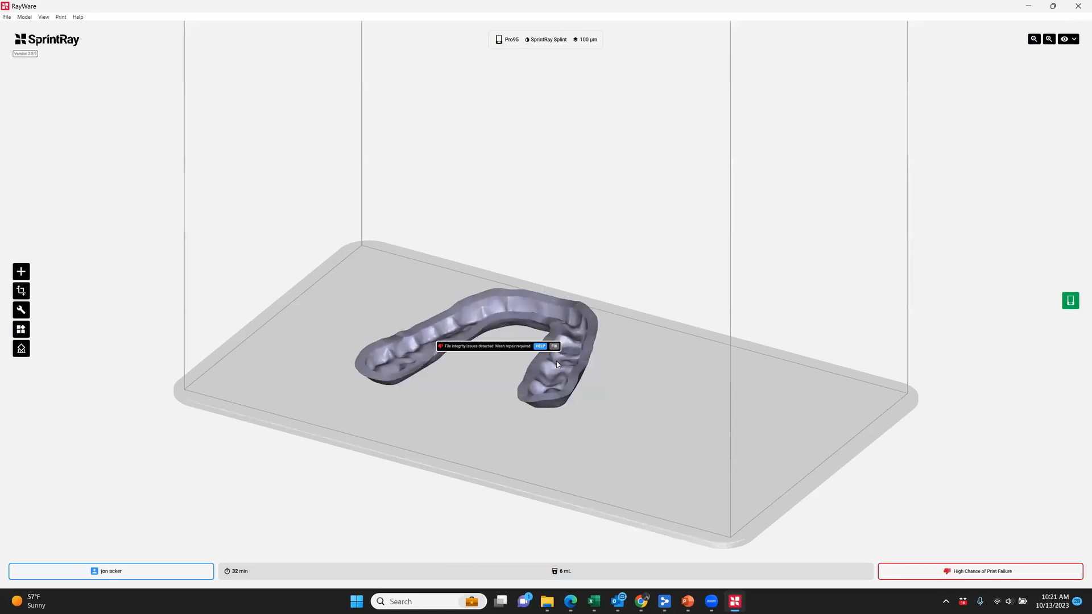
Repair the night guard's mesh, generate its support structure, and move the guard toward the back corner of the build plate
click(554, 347)
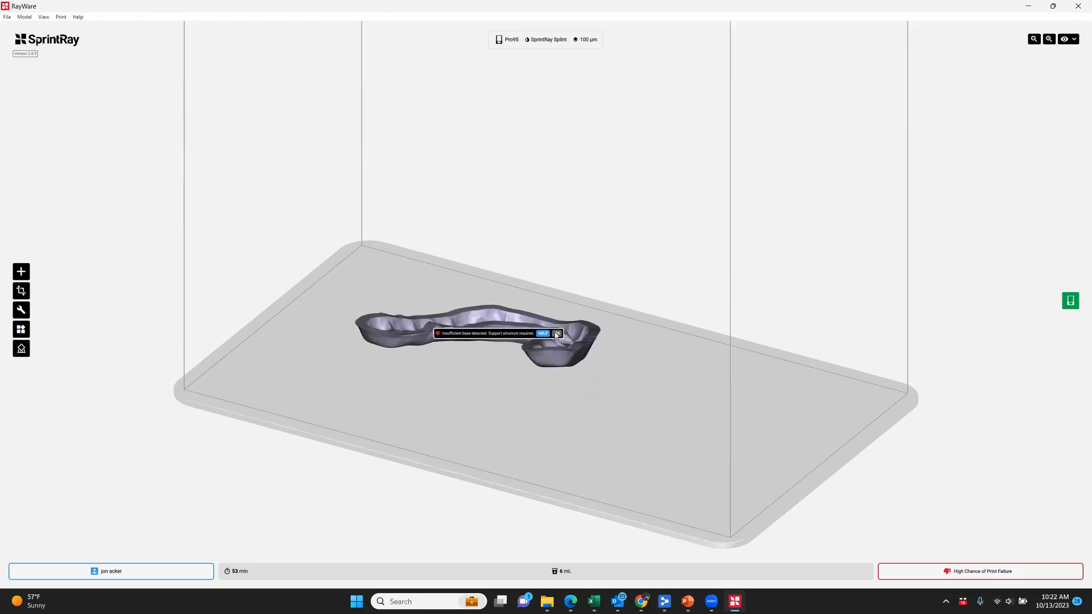
click(557, 334)
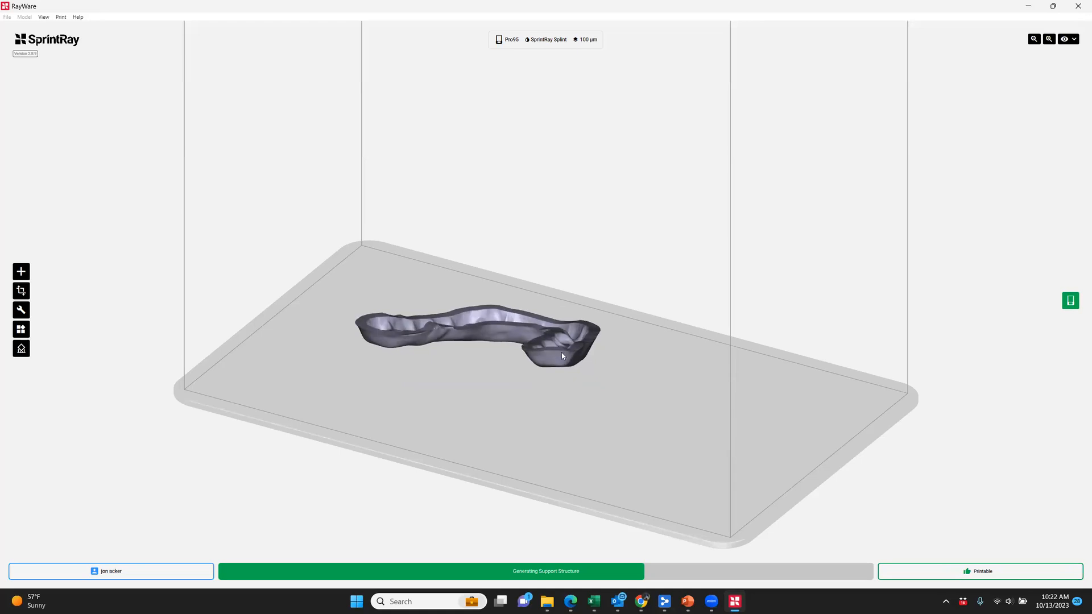
drag(483, 320, 431, 290)
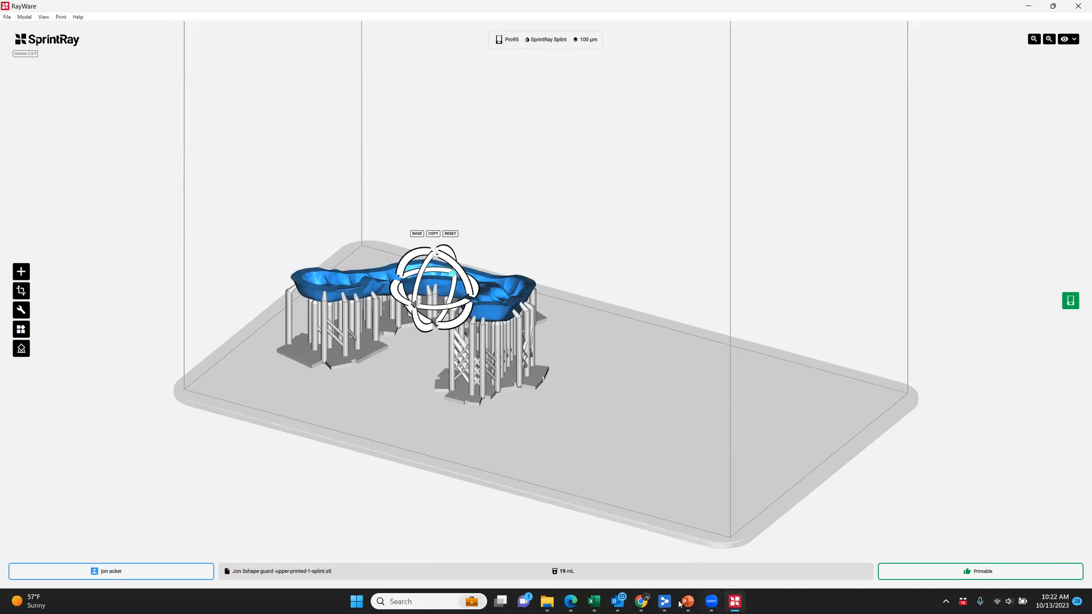
Return to Clinux CAD, close the export, view the guard from the front, and leave the case for the home page
click(641, 601)
click(802, 521)
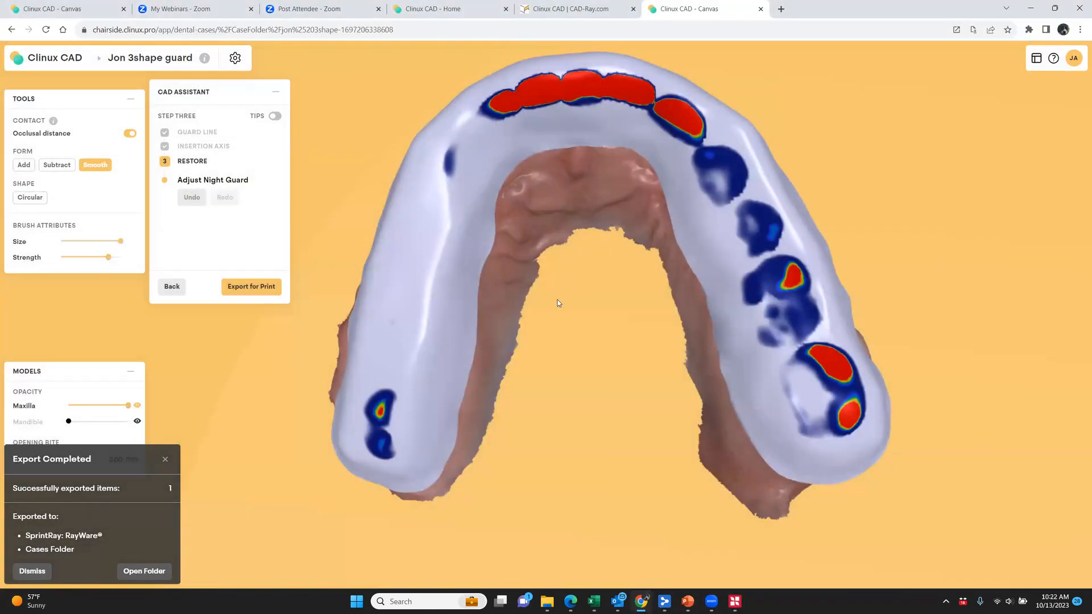
right_drag(557, 301, 551, 473)
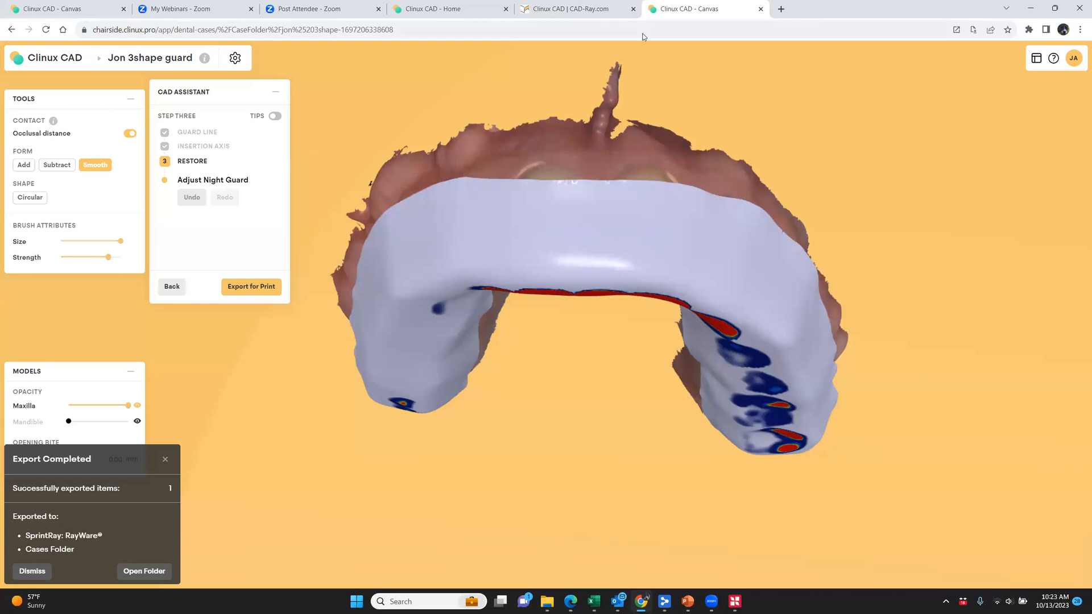
click(43, 64)
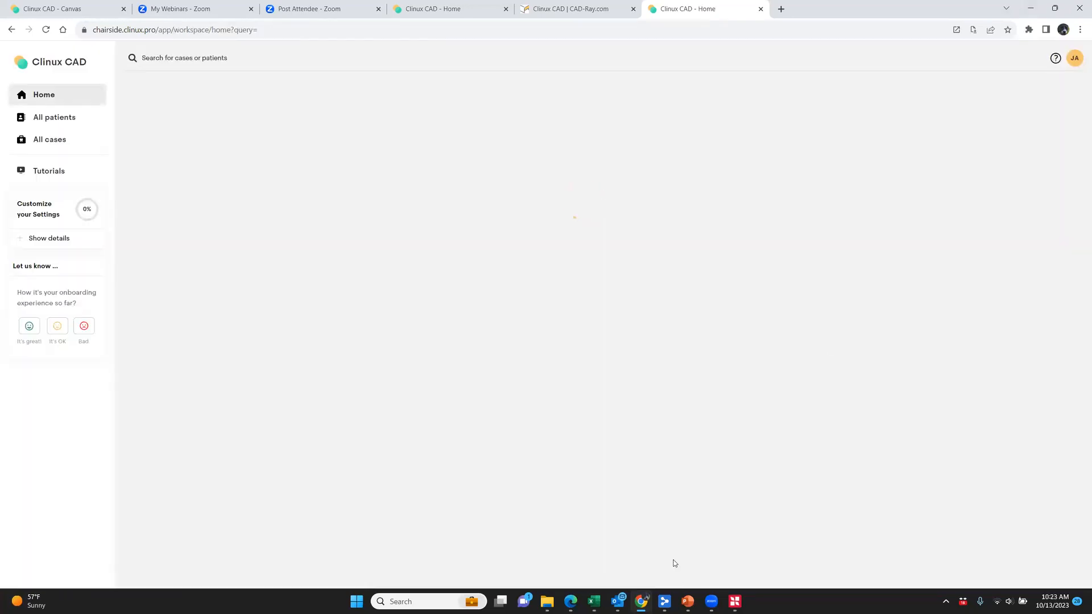
Switch to Medit Link and review the order form and scans of the "19 crown - Webinar" case
click(664, 602)
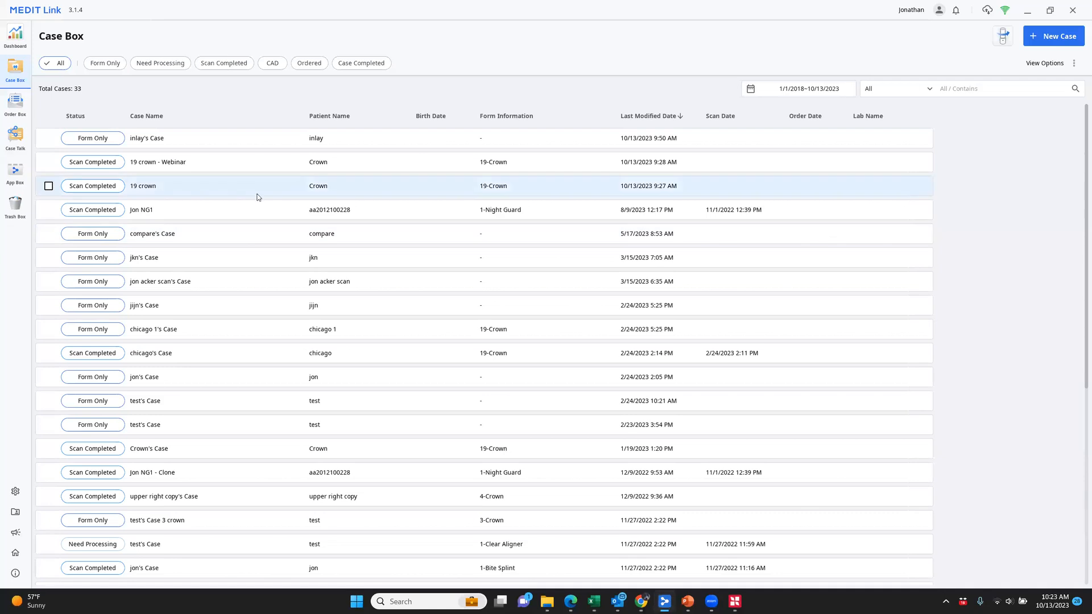
click(211, 163)
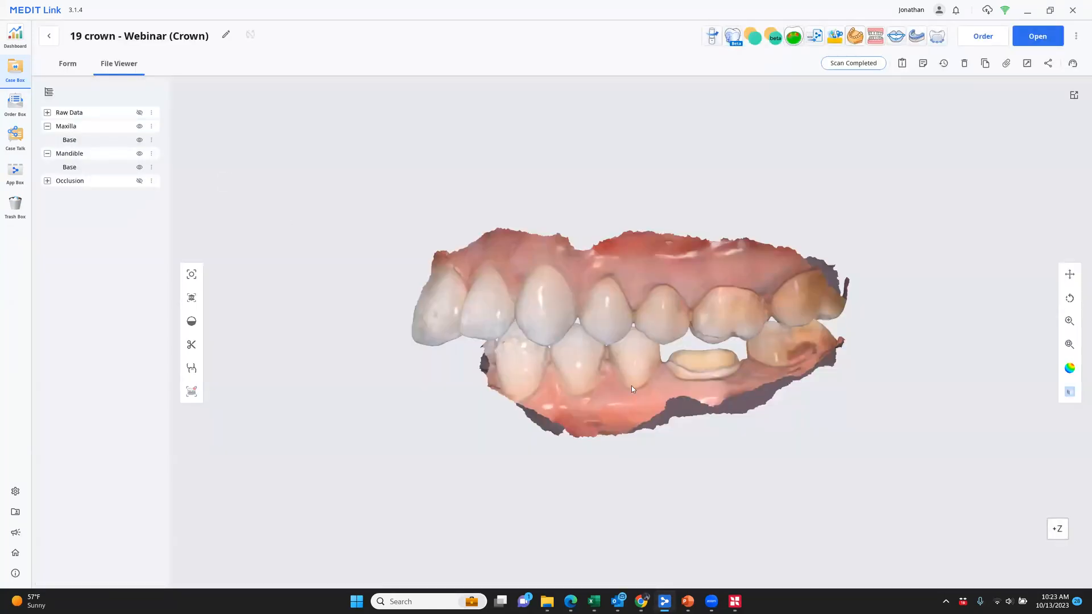
click(80, 71)
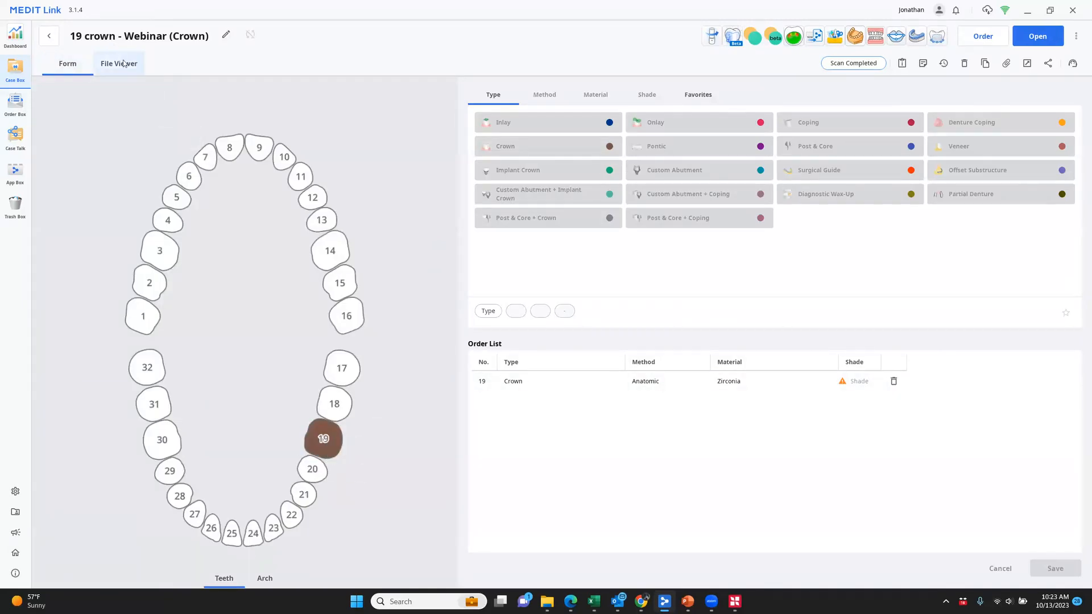
click(121, 63)
mouse_move(637, 418)
right_down()
mouse_move(590, 383)
mouse_move(575, 425)
mouse_move(606, 453)
mouse_move(617, 424)
right_up()
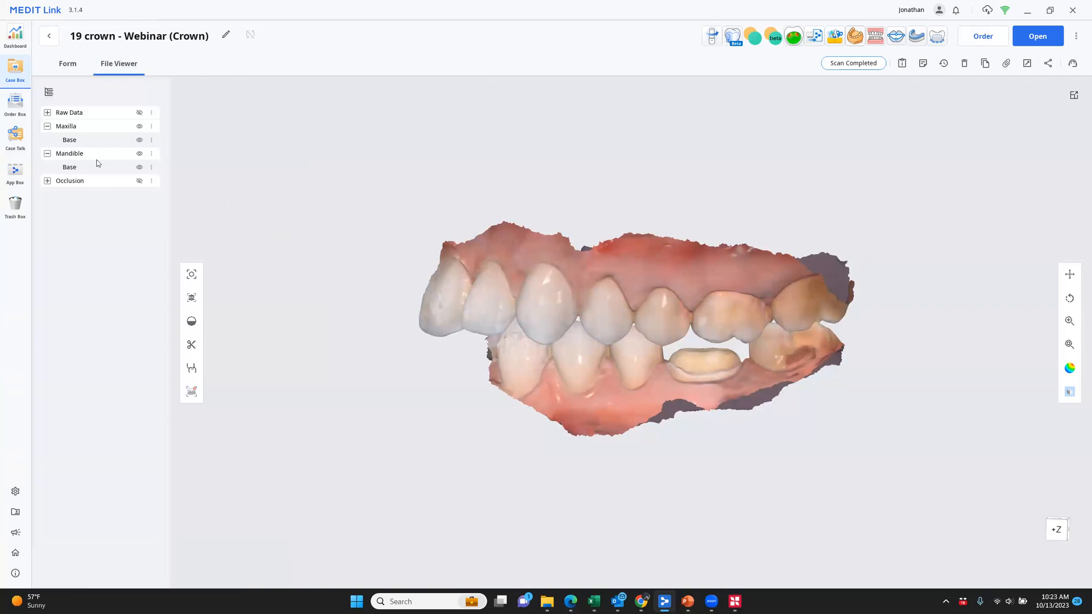
Browse Medit Link's available apps for the Clinux CAD Integration
click(14, 174)
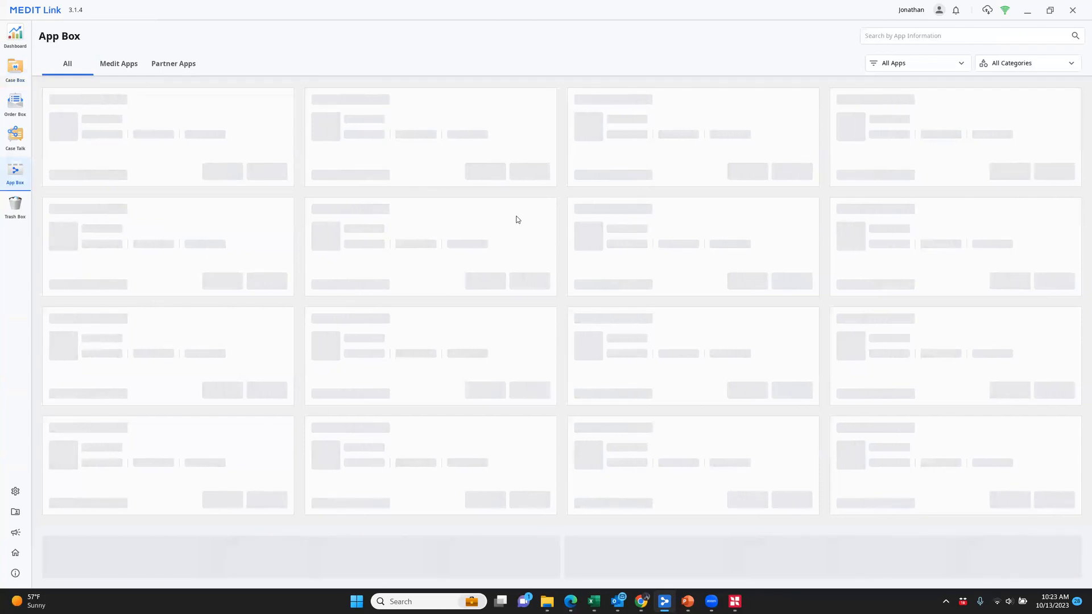
scroll(600, 293, down, 1)
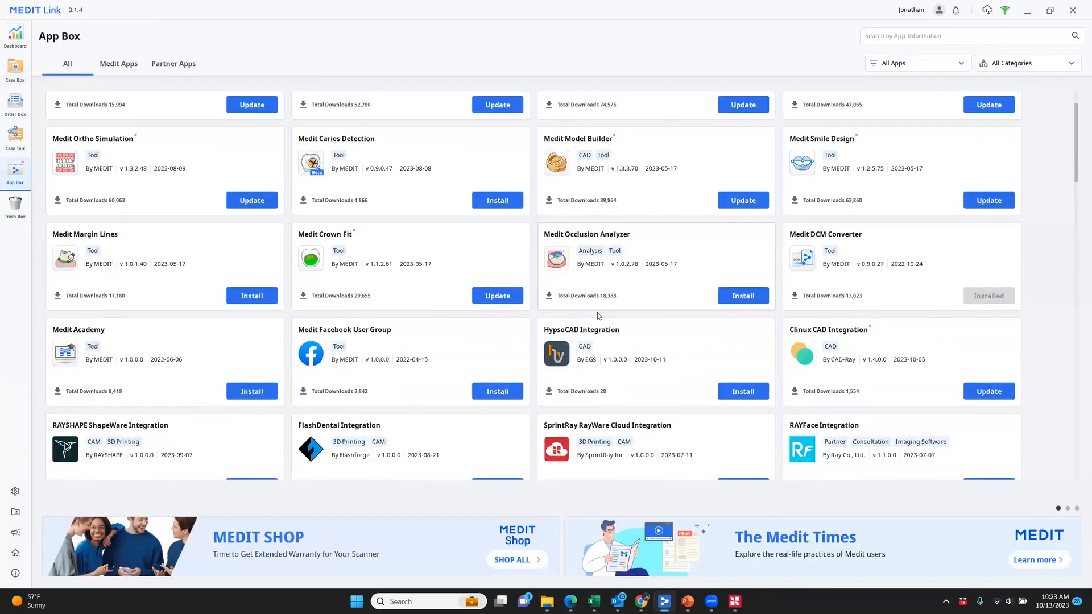
scroll(609, 307, down, 1)
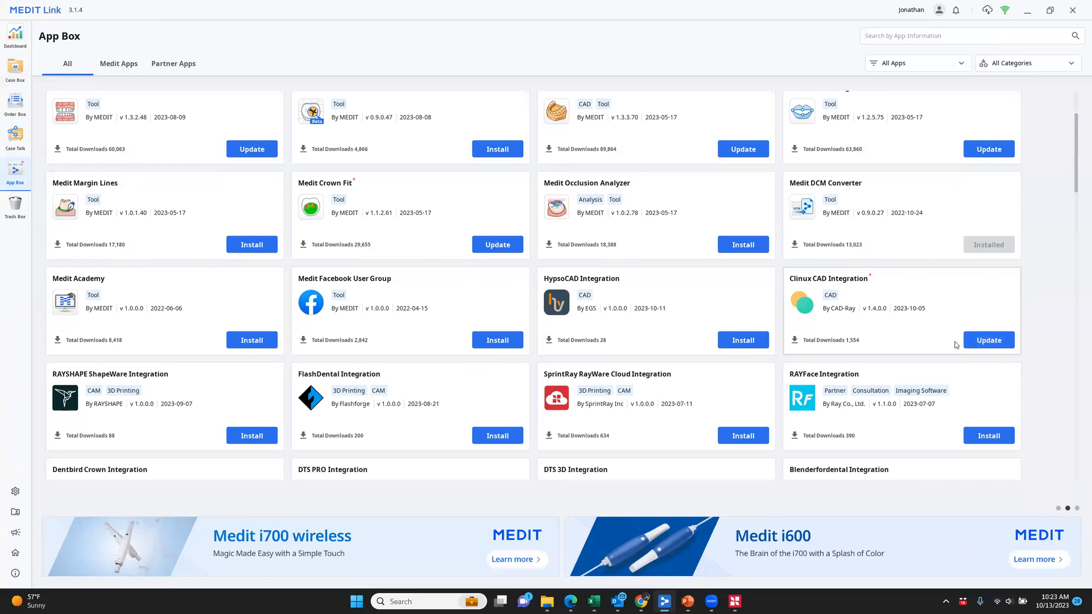
Reopen the "19 crown - Webinar" case in Medit Link and launch it in Clinux CAD
click(15, 69)
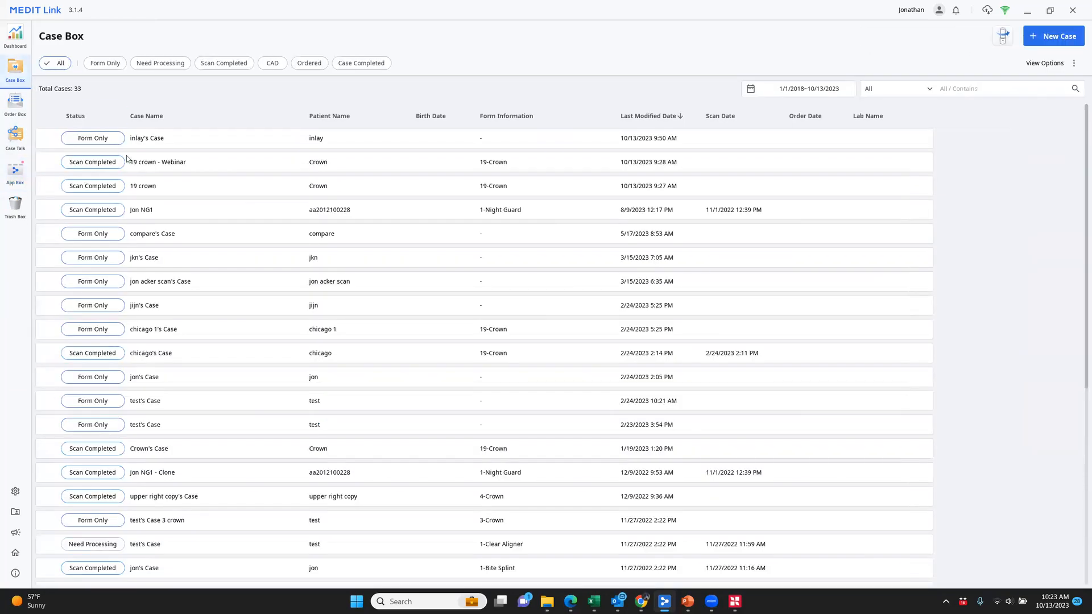
click(217, 163)
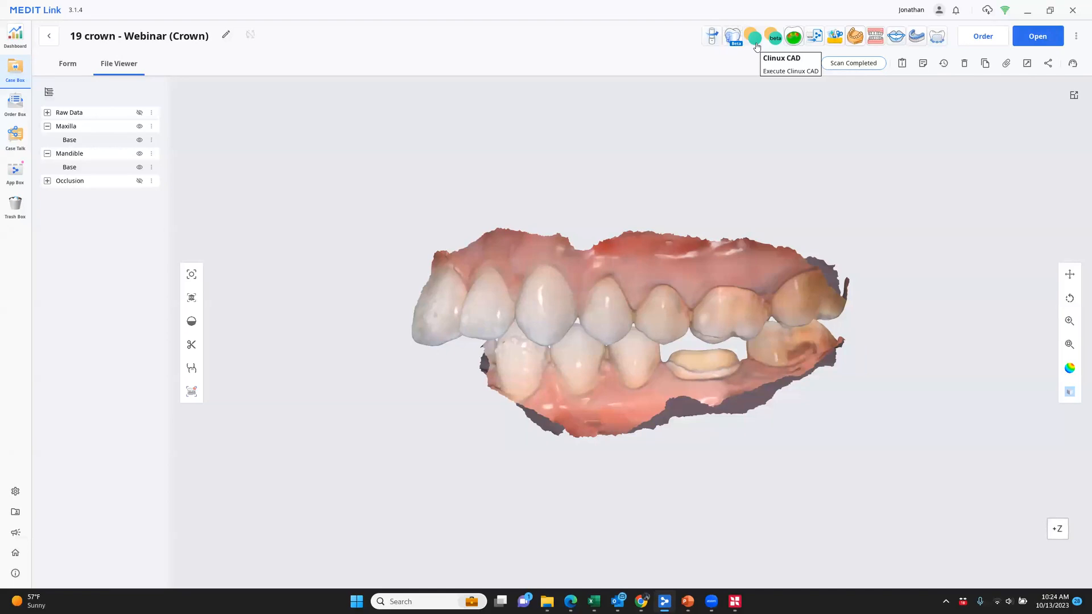
click(756, 45)
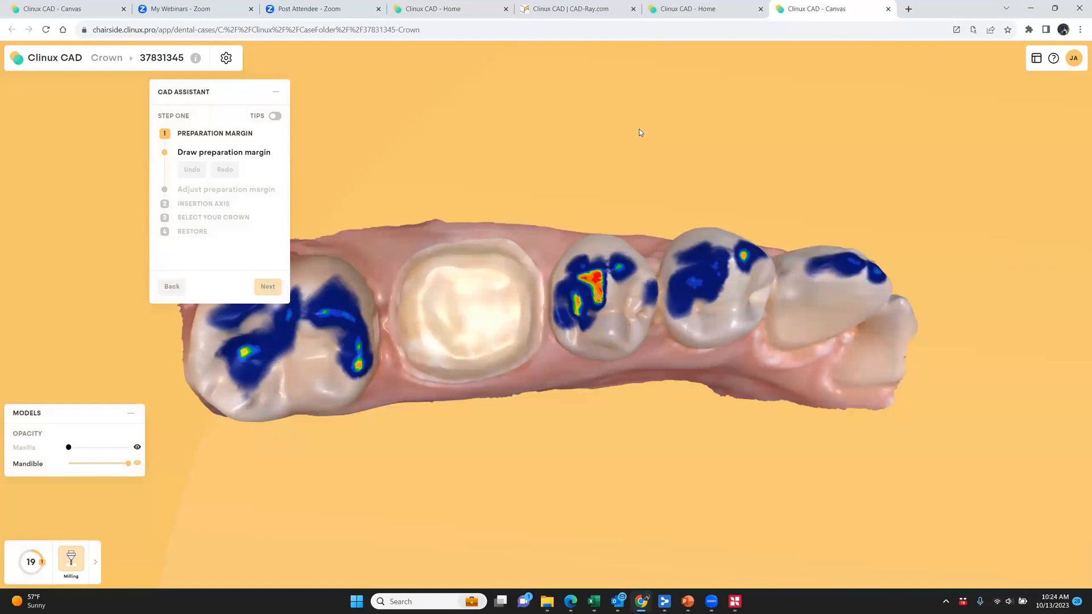
click(664, 601)
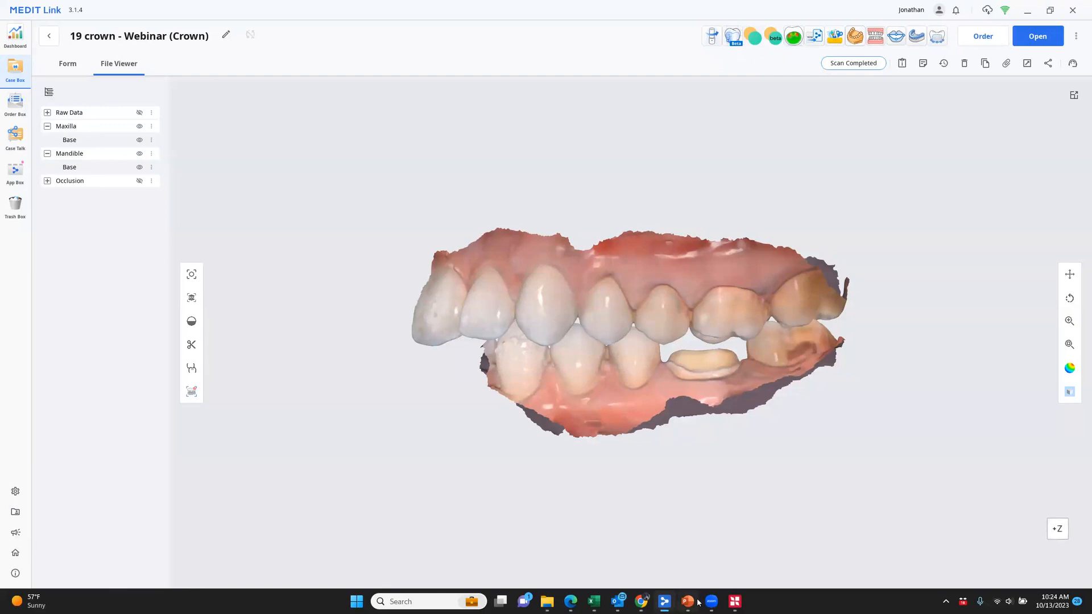
click(640, 602)
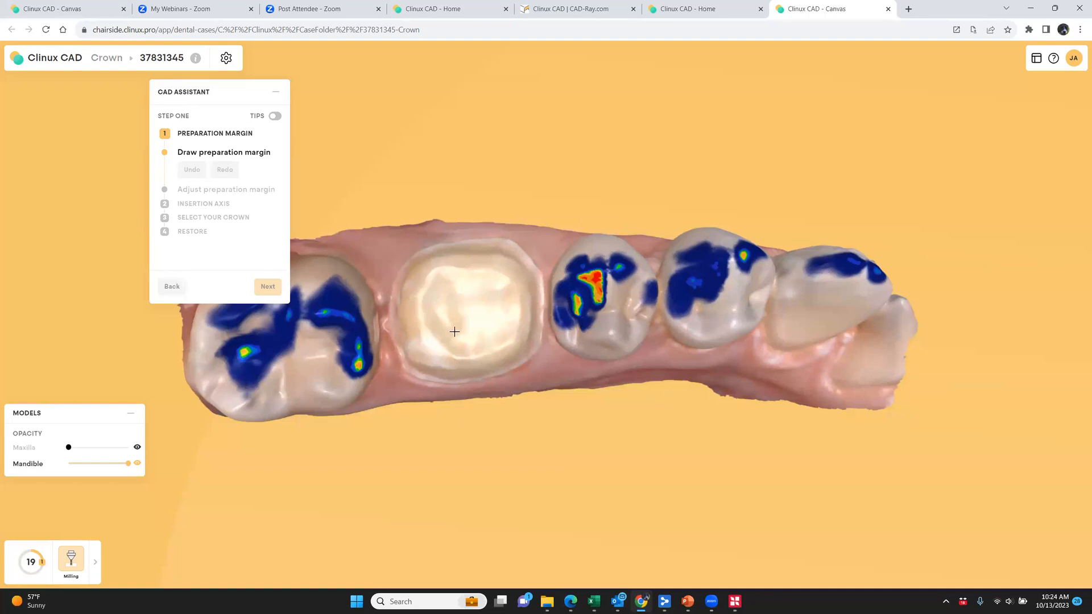
Trace the first half of the preparation margin on tooth 19, from the distal edge along the buccal side to the mesial edge
scroll(455, 341, up, 5)
middle_drag(523, 345, 549, 344)
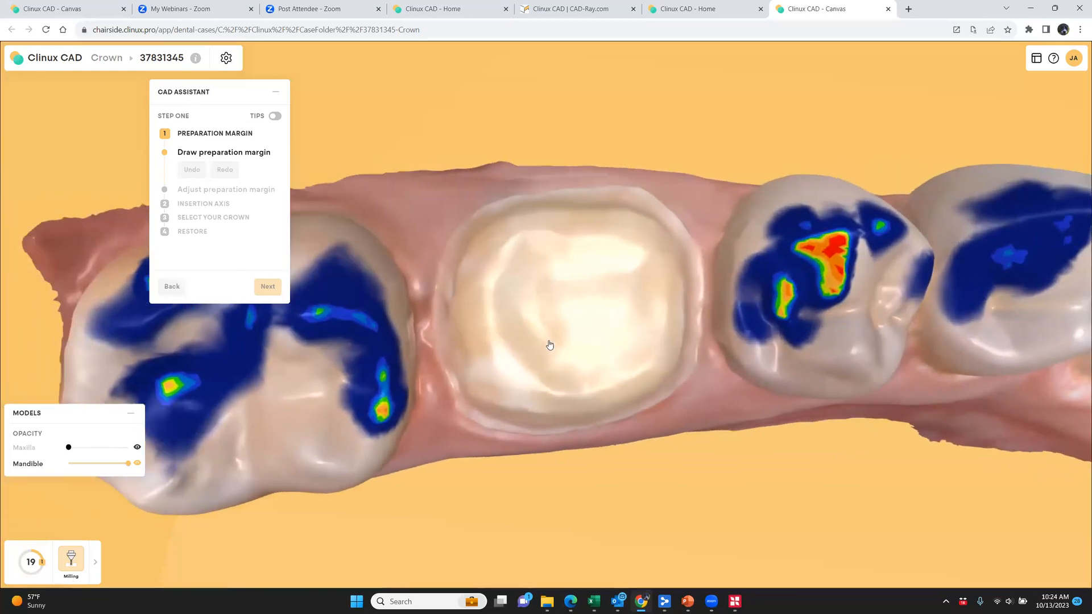
scroll(542, 348, up, 2)
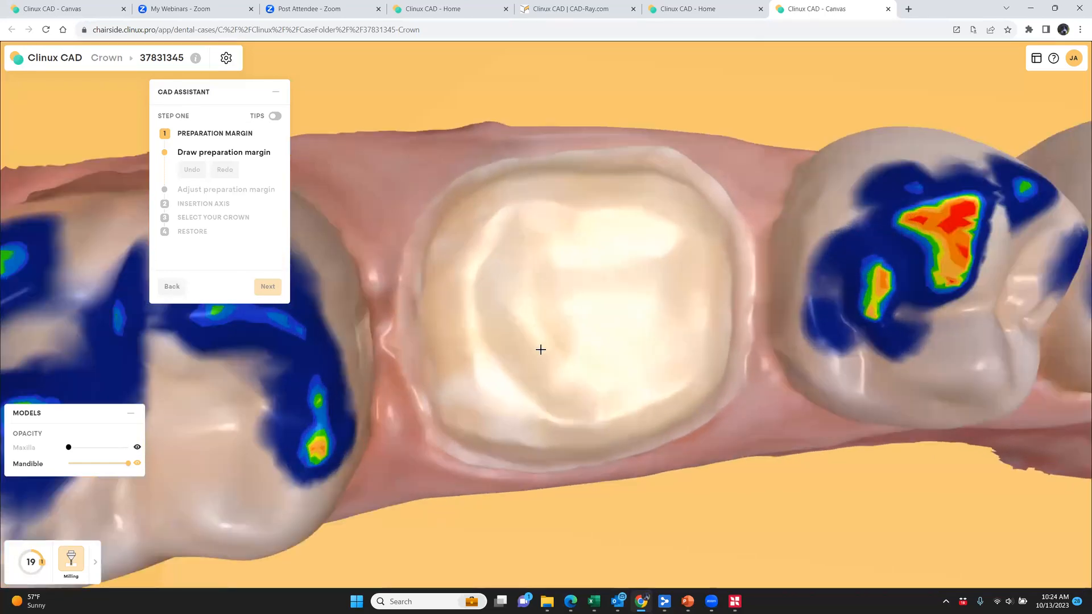
scroll(524, 346, up, 3)
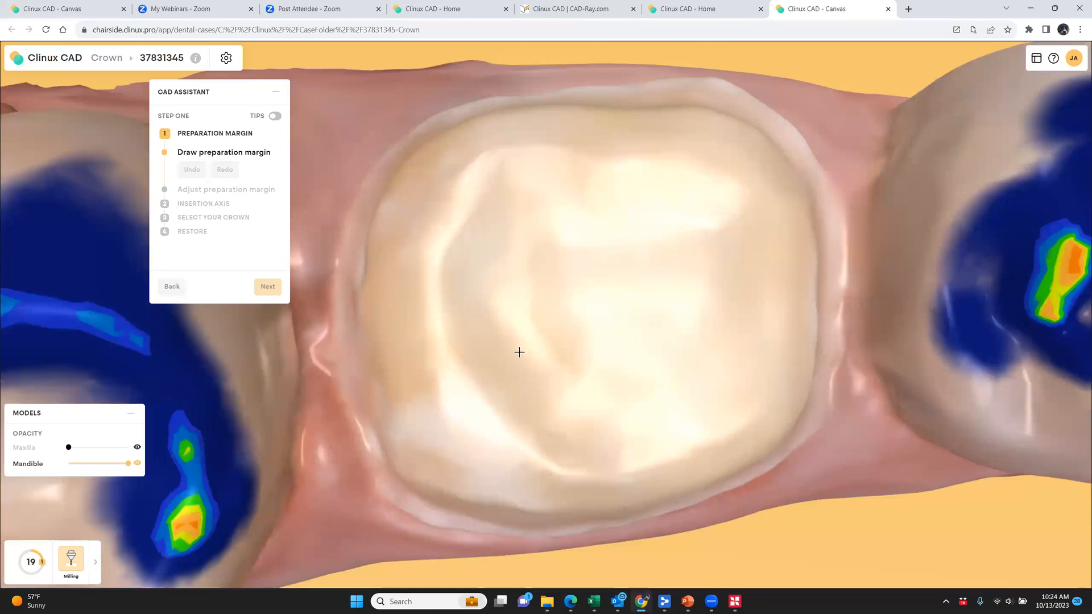
scroll(506, 344, down, 2)
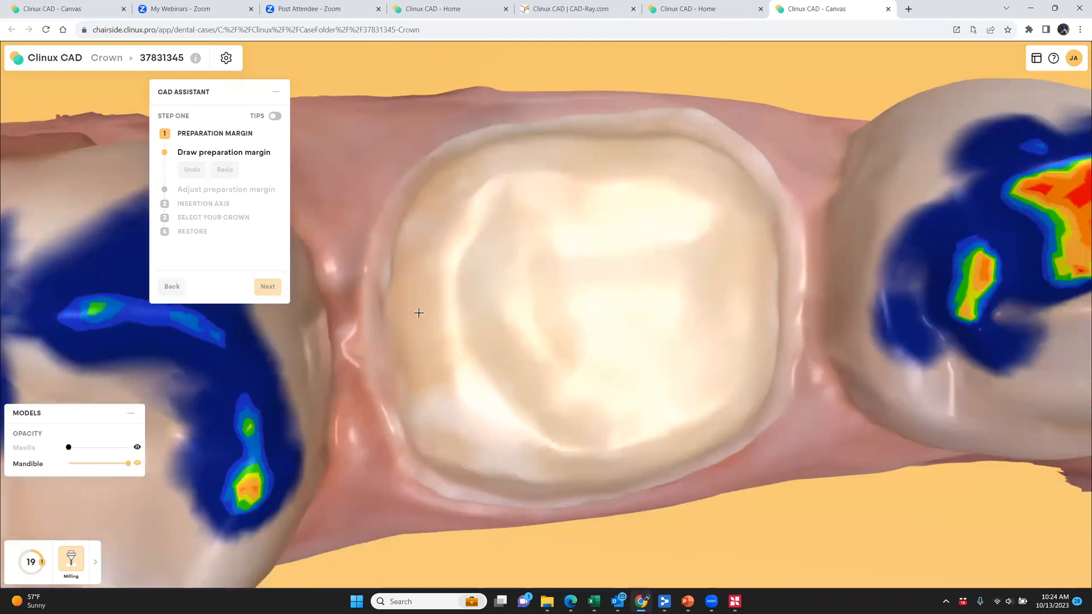
click(363, 303)
click(367, 240)
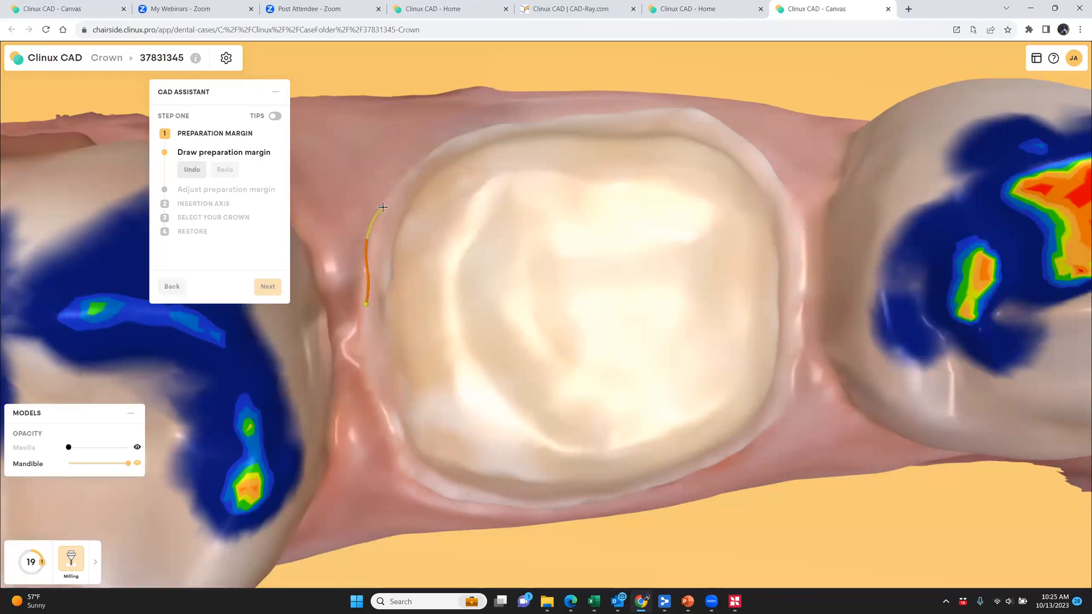
click(411, 170)
click(464, 134)
click(495, 127)
click(556, 120)
click(654, 111)
click(728, 125)
click(794, 206)
click(807, 262)
key(ctrl+z)
click(800, 332)
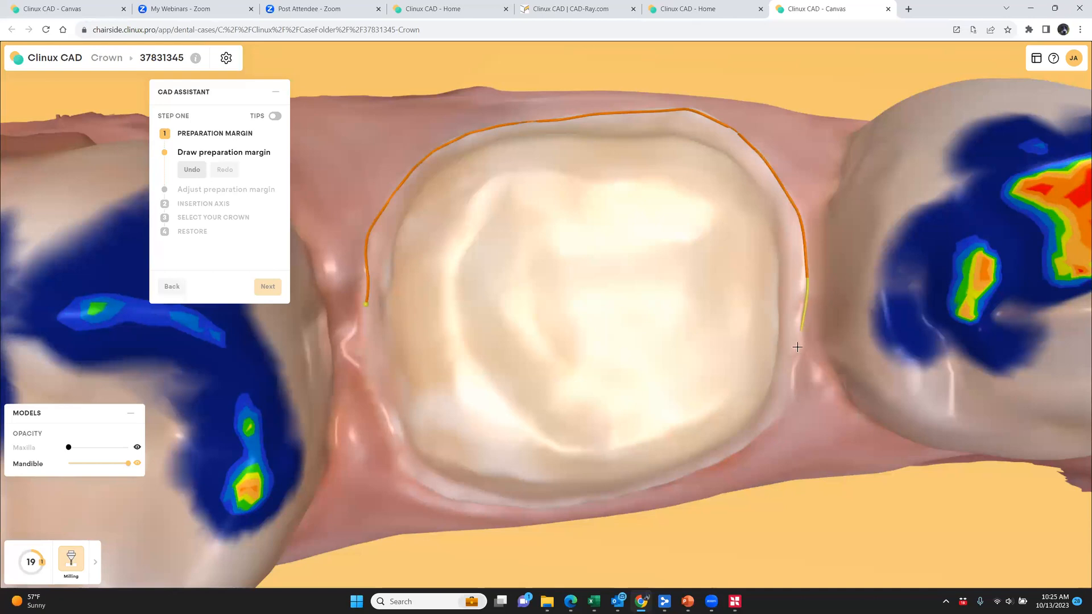
Continue the preparation margin from the mesial edge along the lingual side and close it at its distal starting point
click(784, 405)
click(759, 434)
right_drag(748, 447, 727, 378)
click(716, 468)
click(607, 493)
click(546, 503)
click(462, 487)
click(412, 467)
click(385, 448)
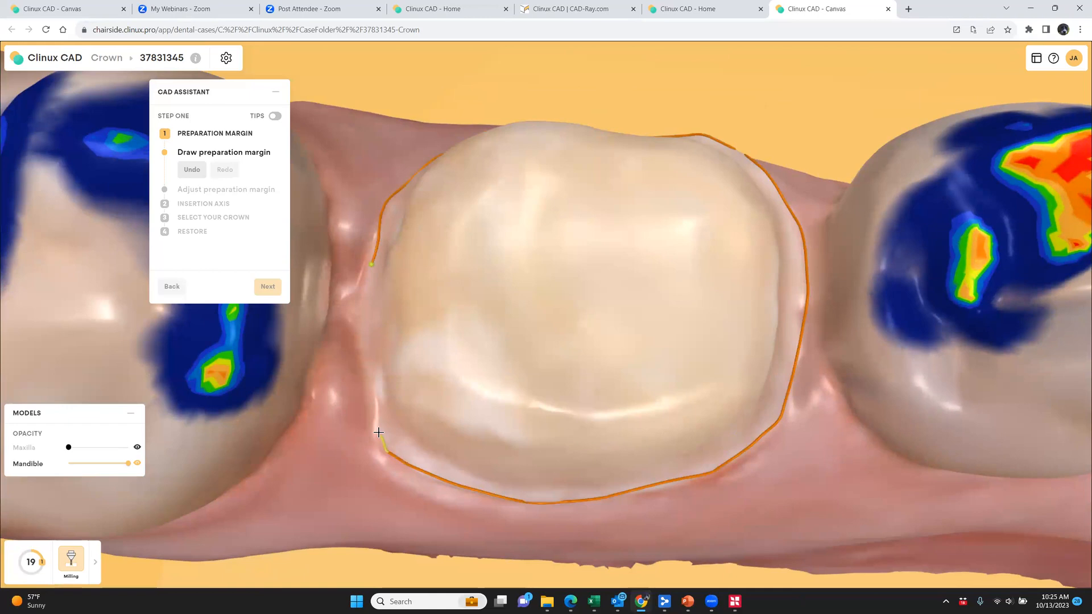
click(376, 418)
click(368, 370)
click(360, 343)
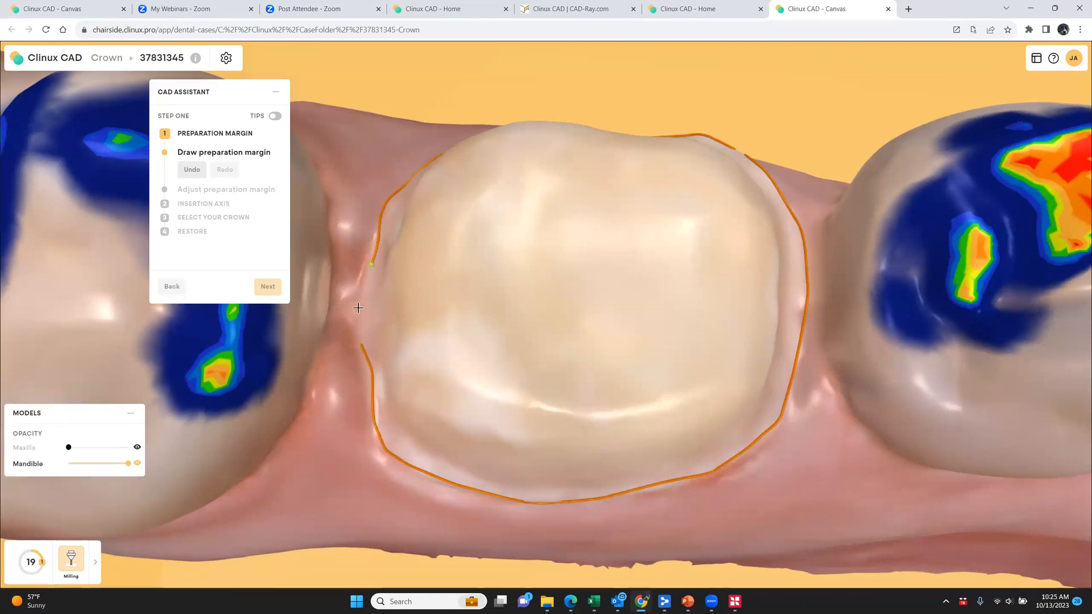
click(370, 266)
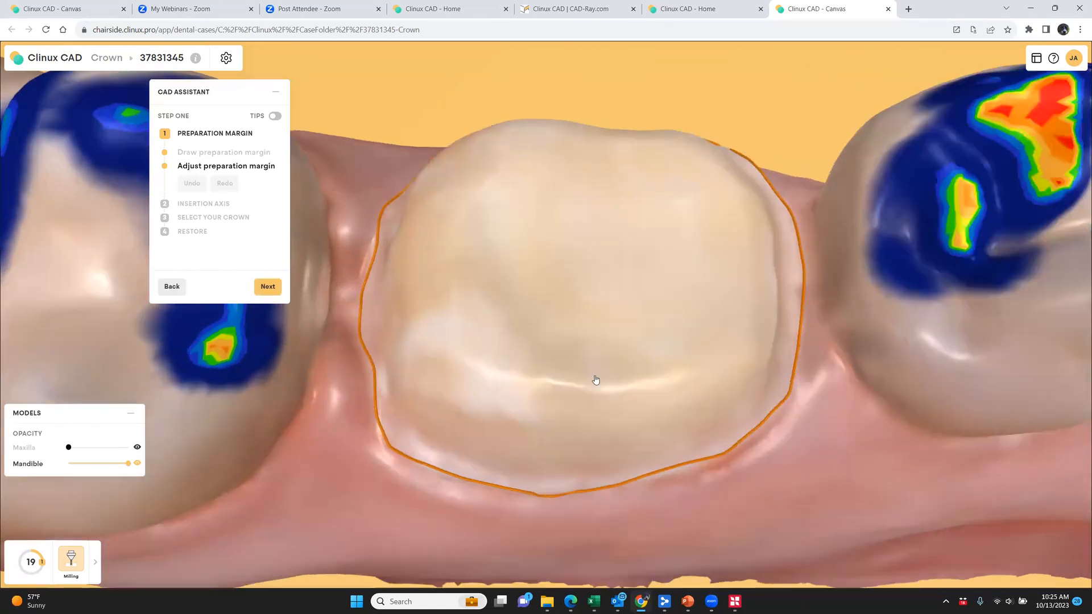
Examine the margin line from the lingual and buccal sides for how well it follows the edge of the preparation
mouse_move(419, 330)
mouse_down()
mouse_move(437, 342)
mouse_move(591, 356)
mouse_move(707, 335)
mouse_up()
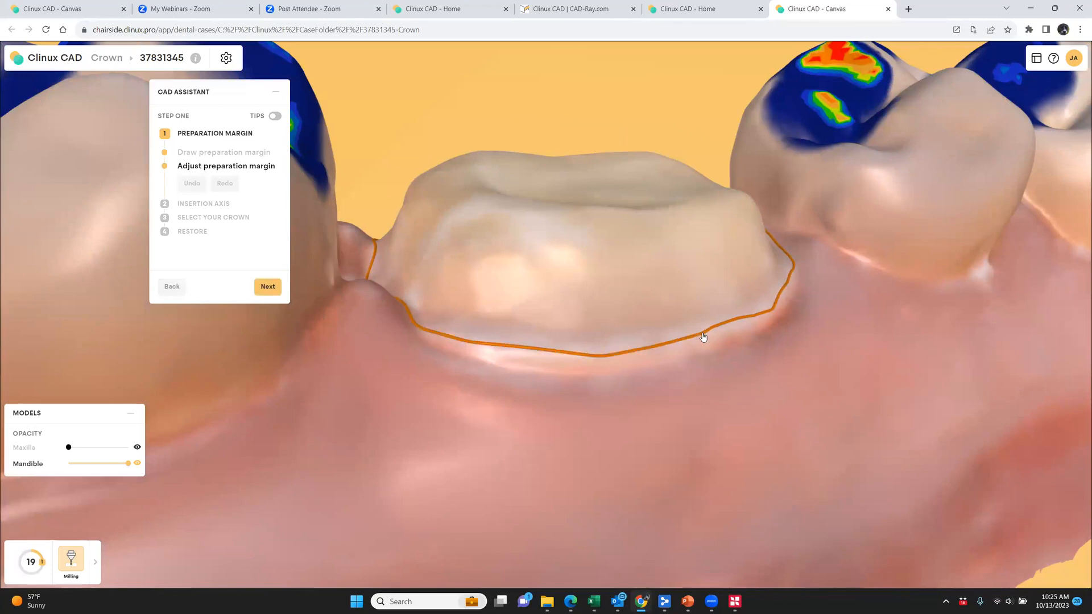
right_drag(708, 338, 640, 373)
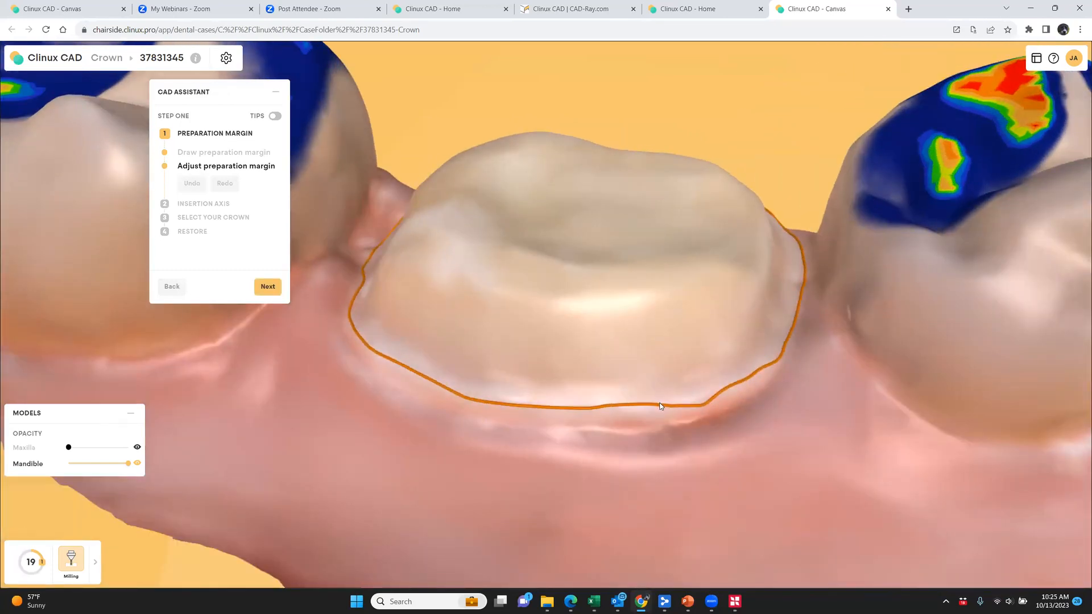
drag(663, 403, 751, 378)
right_drag(732, 409, 415, 358)
mouse_move(404, 385)
mouse_down()
mouse_move(584, 435)
mouse_move(508, 421)
mouse_move(511, 411)
mouse_move(571, 426)
mouse_move(634, 421)
mouse_move(684, 394)
mouse_move(738, 329)
mouse_up()
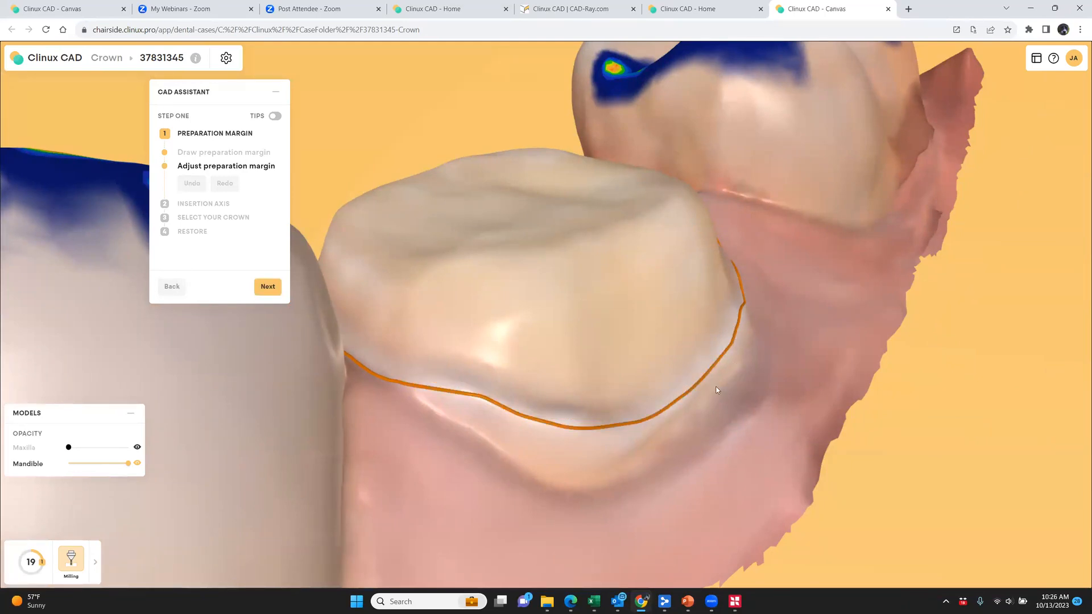
right_drag(716, 390, 647, 431)
mouse_move(659, 444)
mouse_down()
mouse_move(709, 405)
mouse_move(728, 364)
mouse_up()
right_drag(728, 367, 353, 318)
Accept the preparation margin and the proposed insertion axis, with the mesial side pointing right
click(269, 287)
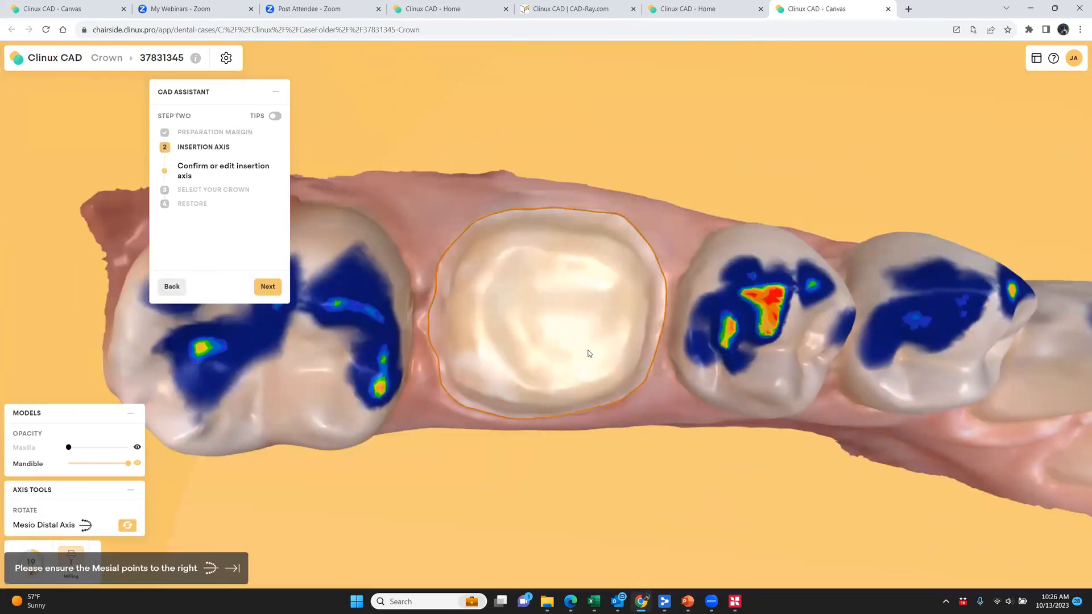
mouse_move(588, 351)
right_down()
mouse_move(577, 345)
mouse_move(722, 381)
mouse_move(699, 413)
mouse_move(537, 480)
mouse_move(539, 523)
mouse_move(570, 350)
mouse_move(578, 358)
right_up()
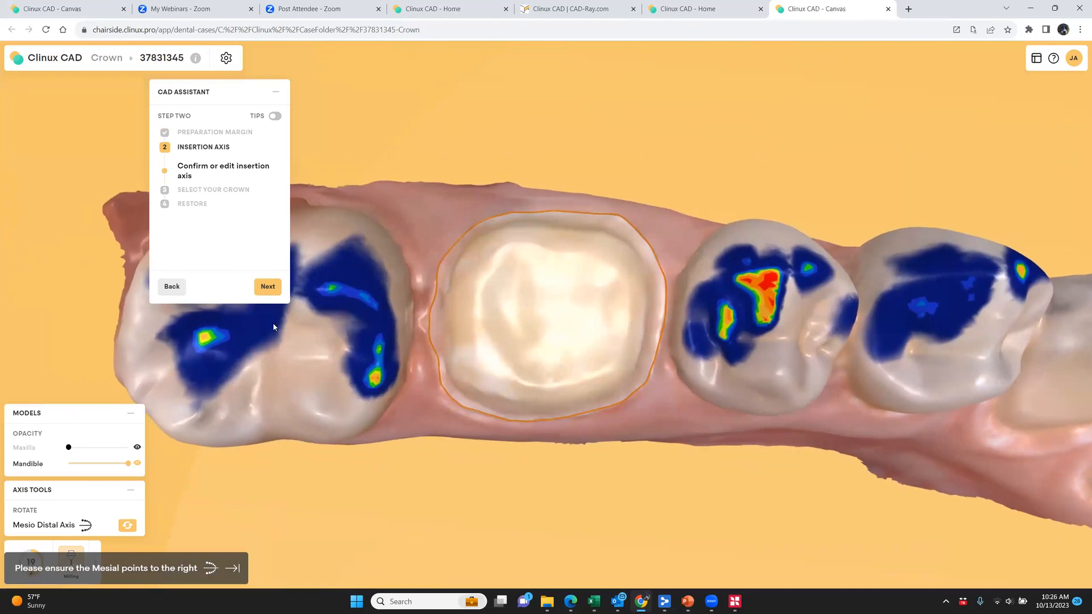
click(266, 288)
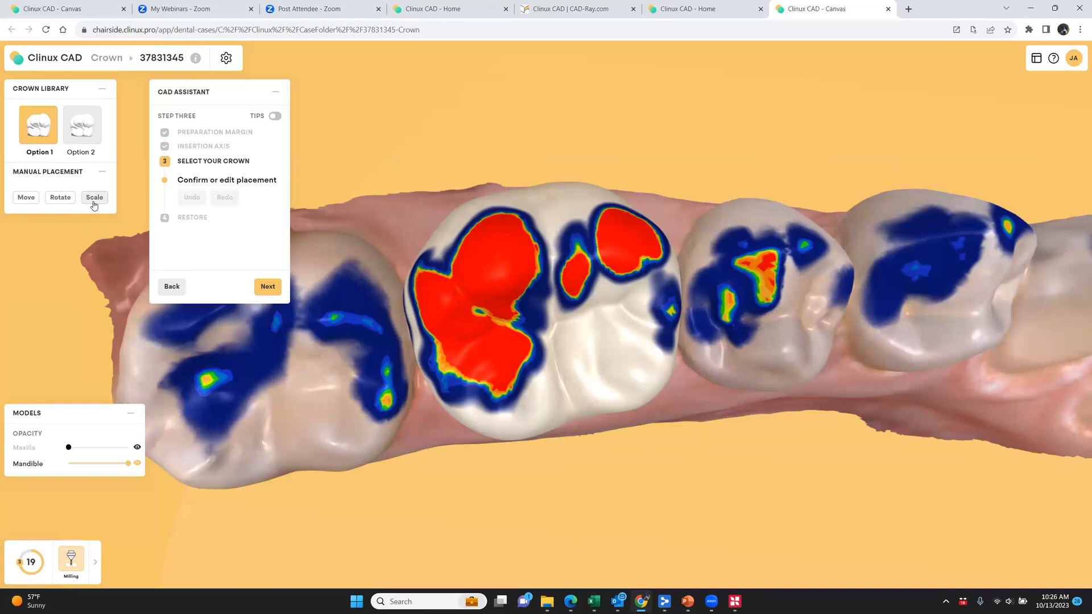
Move the Option 1 crown slightly down toward the preparation and a little lingually, and confirm its placement
drag(548, 476, 541, 435)
click(60, 197)
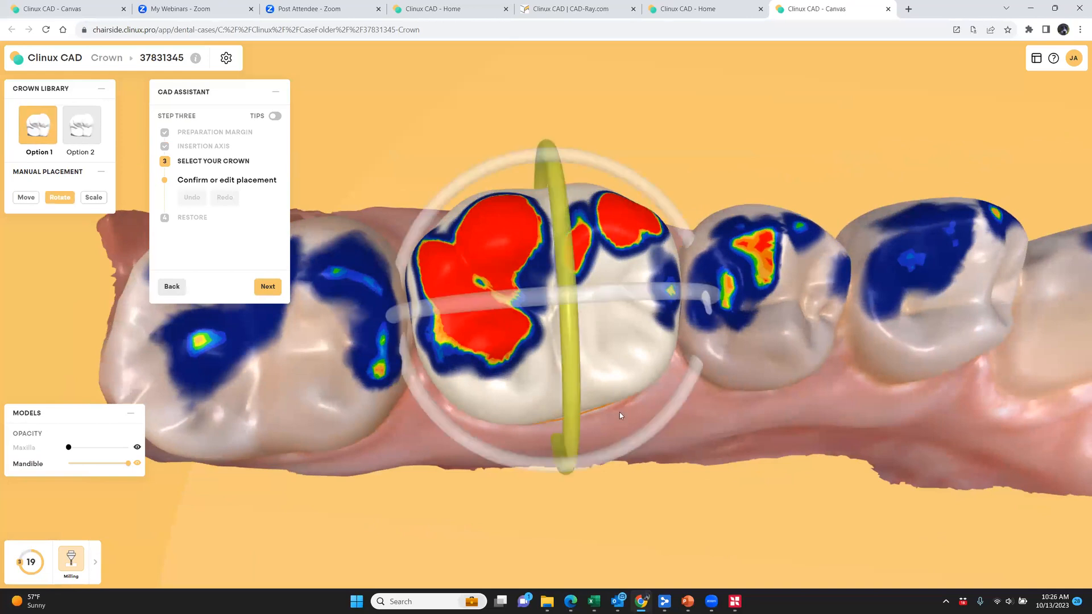
drag(641, 442, 874, 353)
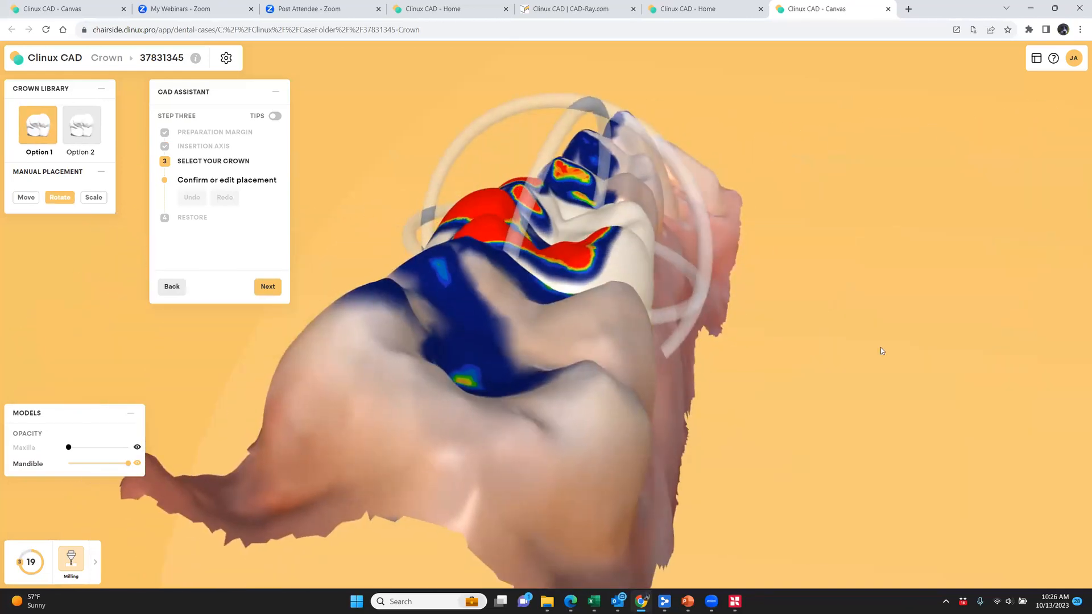
click(26, 197)
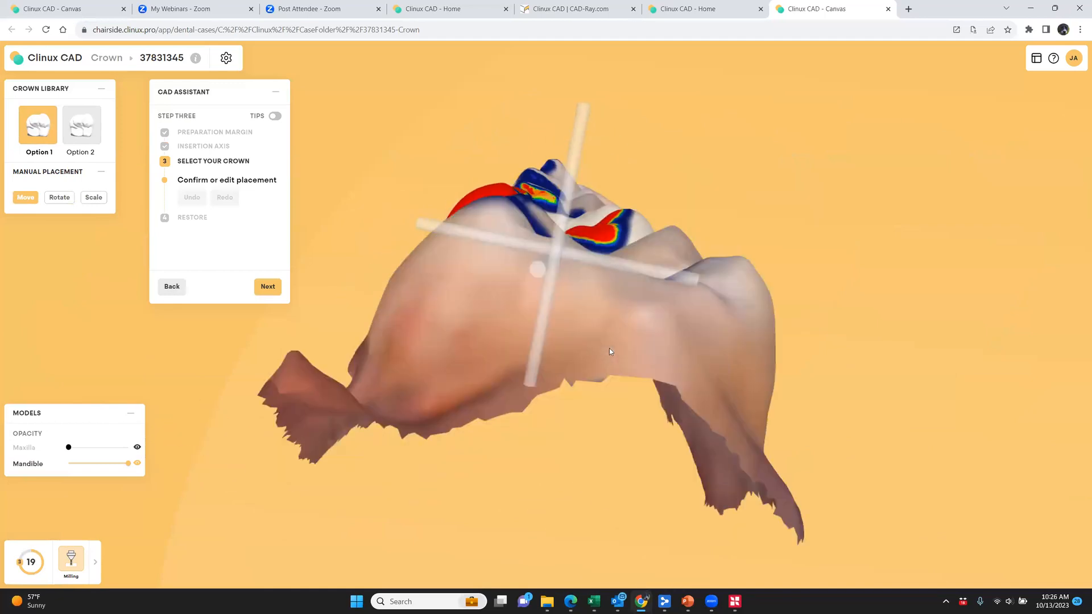
drag(551, 271, 550, 275)
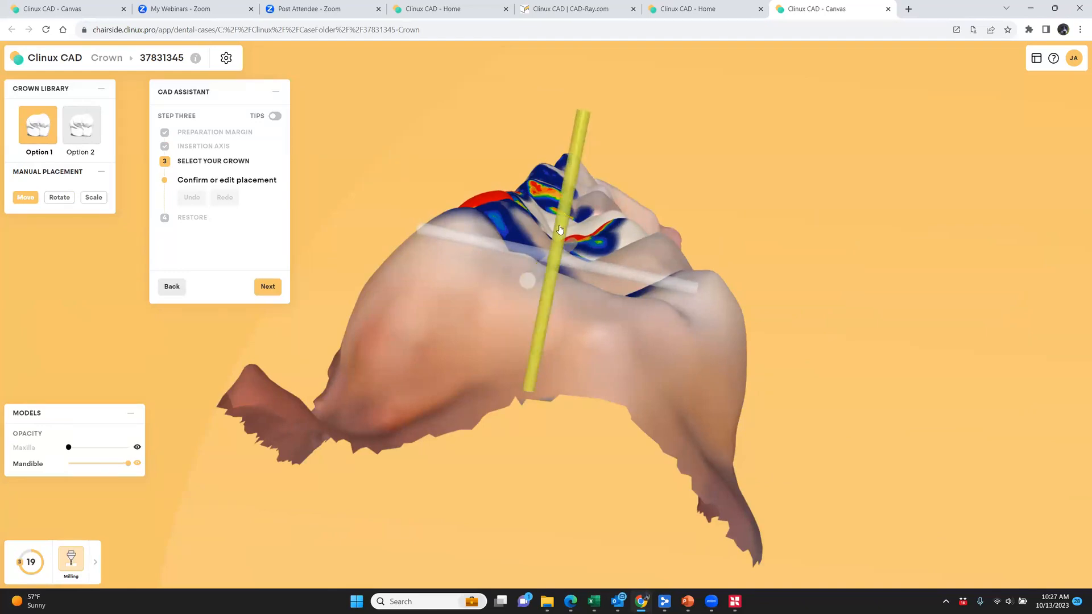
drag(580, 267, 587, 267)
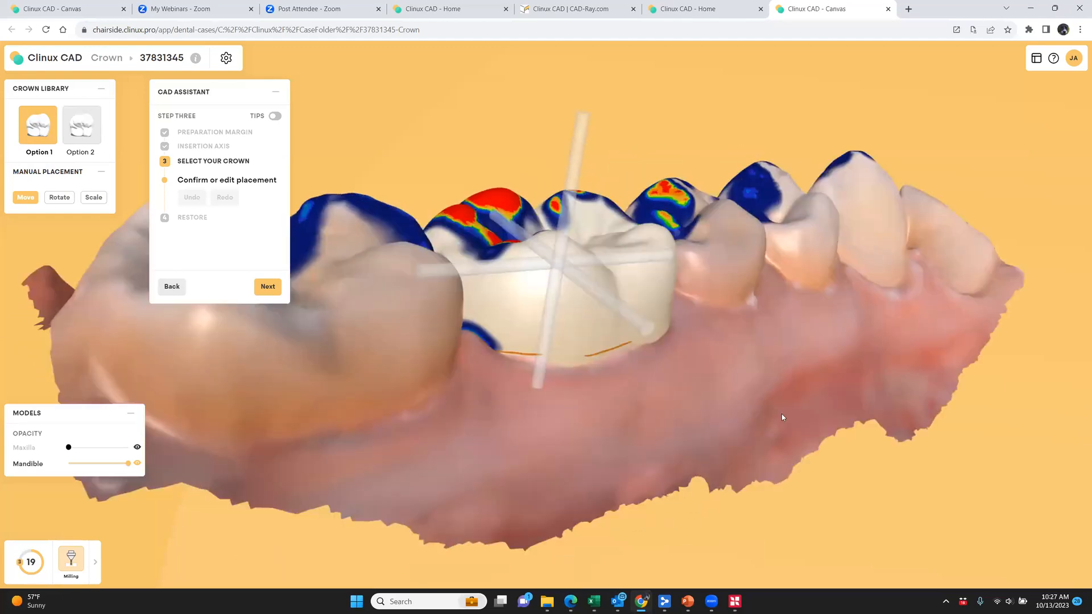
scroll(782, 414, up, 2)
drag(597, 431, 633, 491)
click(262, 291)
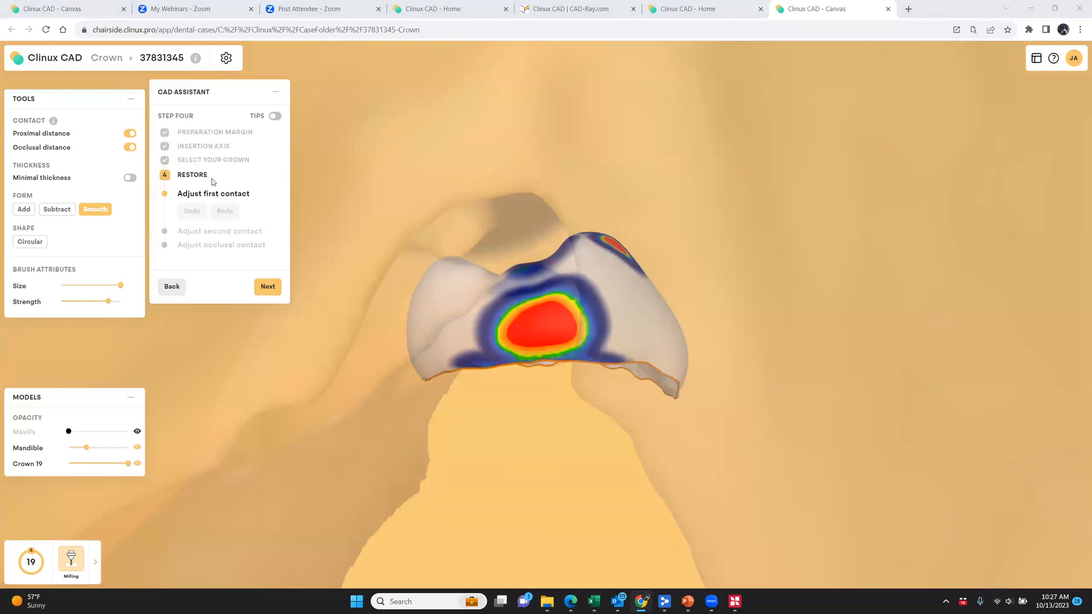
Reduce the crown's first and second proximal contacts with the Subtract tool, confirming each contact
scroll(623, 414, down, 7)
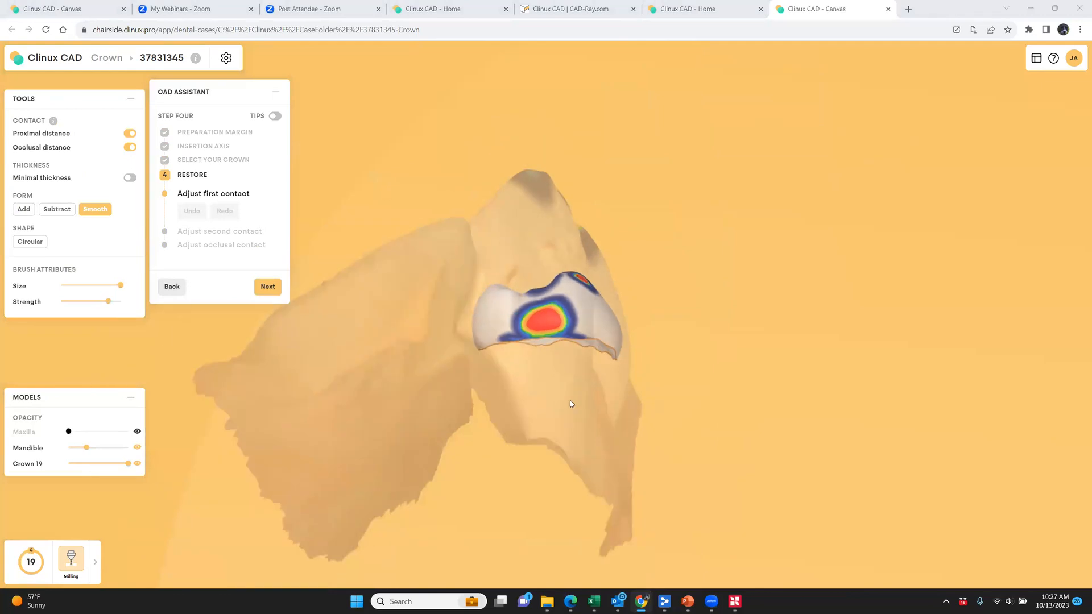
drag(560, 383, 561, 419)
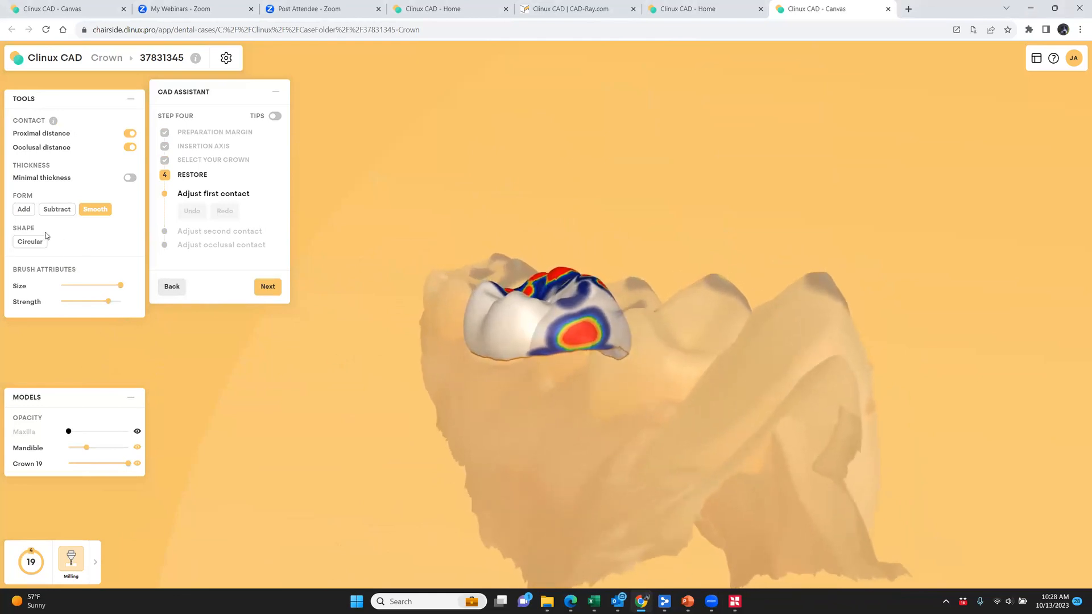
click(55, 209)
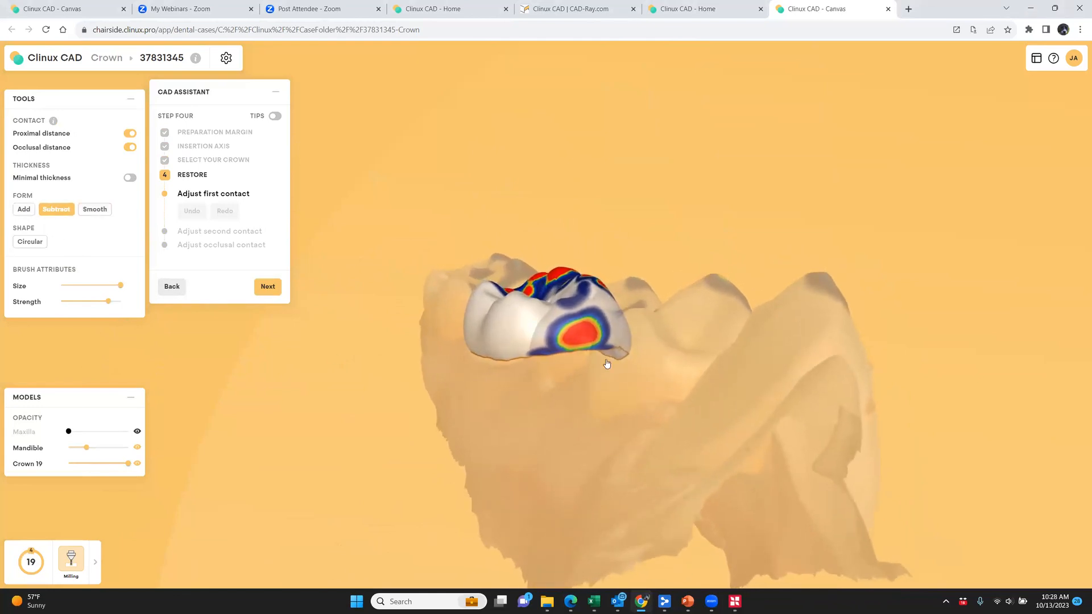
shift+scroll(589, 341, down, 2)
click(586, 341)
right_drag(605, 438, 316, 344)
click(268, 287)
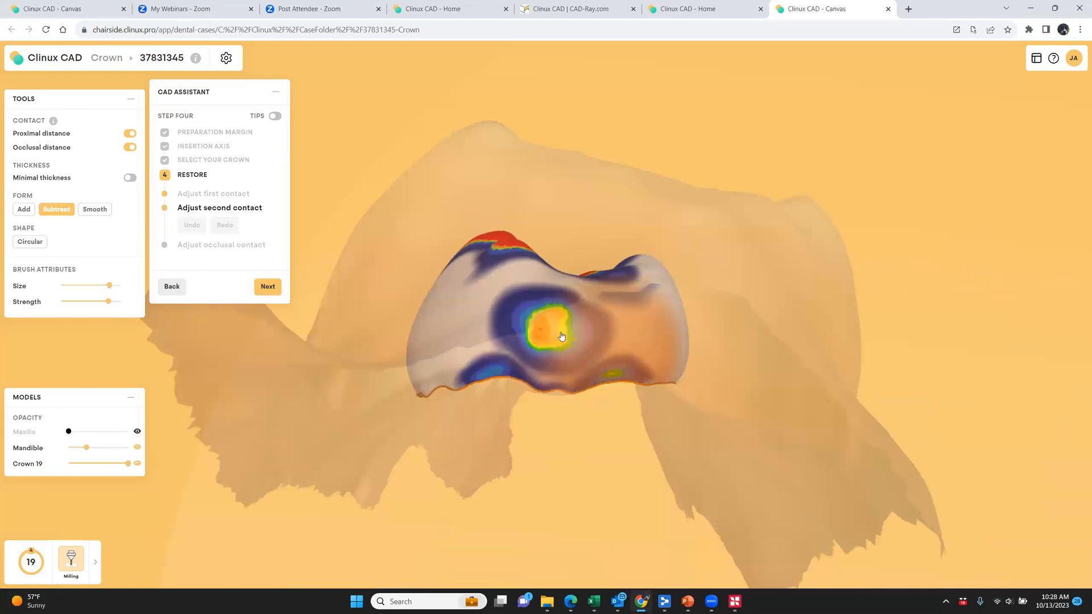
right_drag(583, 461, 349, 381)
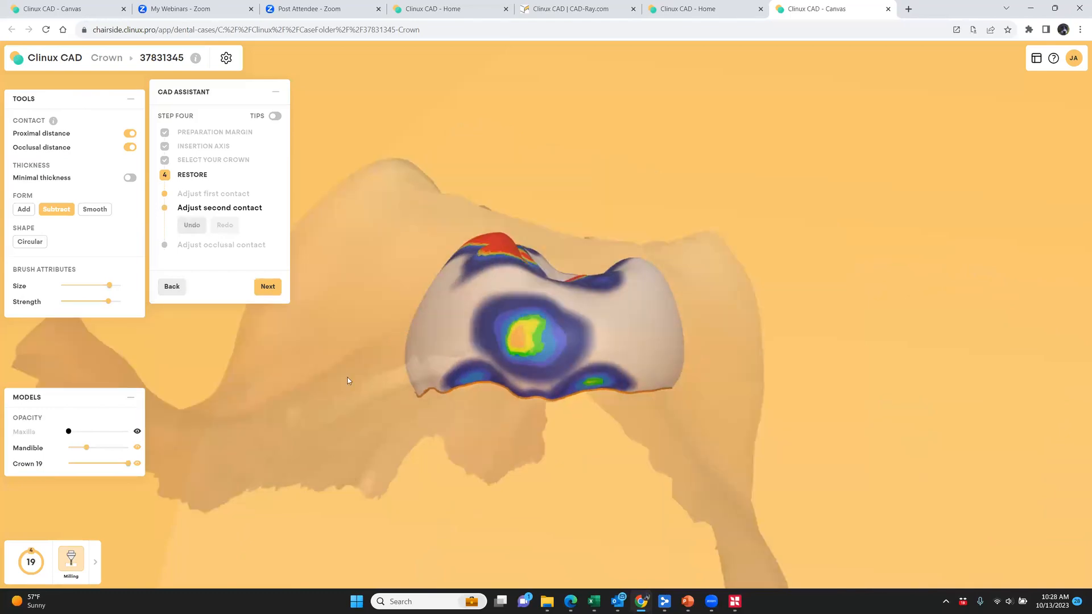
click(266, 287)
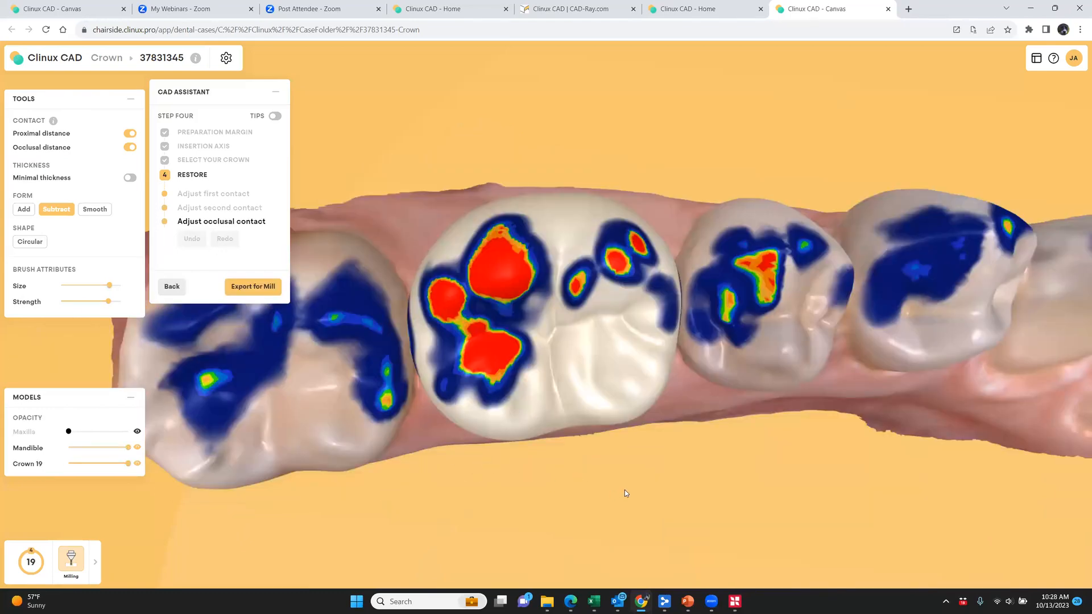
Reshape the crown's distal cusps with the Circular tool and a smaller brush to relieve the heavy occlusal contacts
right_drag(624, 489, 617, 435)
mouse_move(537, 528)
right_down()
mouse_move(557, 484)
mouse_move(133, 375)
right_up()
click(29, 242)
mouse_move(220, 404)
right_down()
mouse_move(457, 346)
mouse_move(446, 329)
right_up()
scroll(509, 253, down, 8)
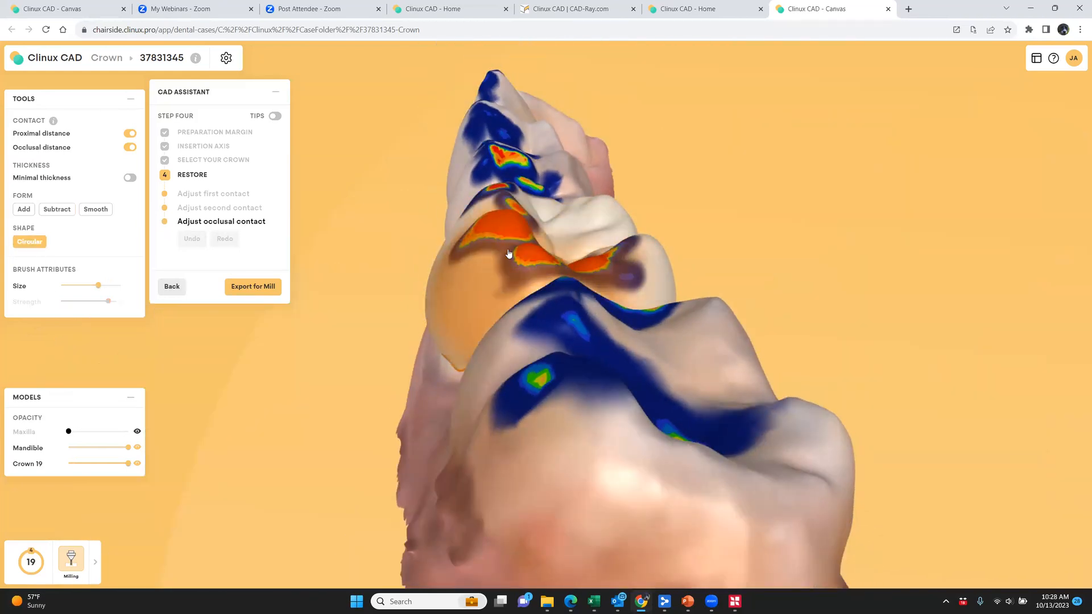
drag(507, 228, 533, 259)
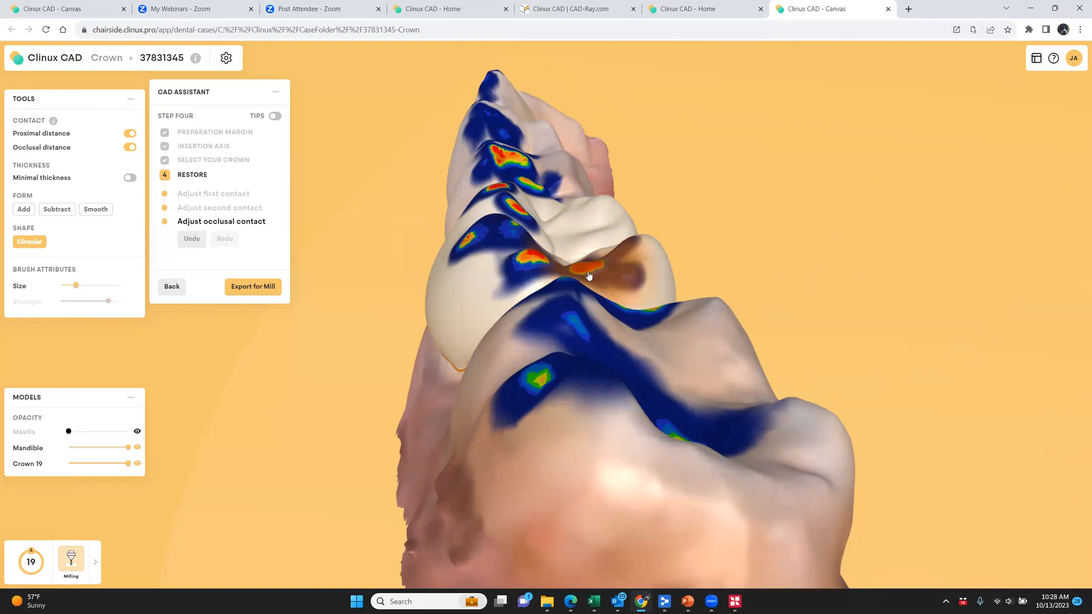
mouse_move(702, 391)
mouse_down()
mouse_move(655, 380)
mouse_move(646, 284)
mouse_up()
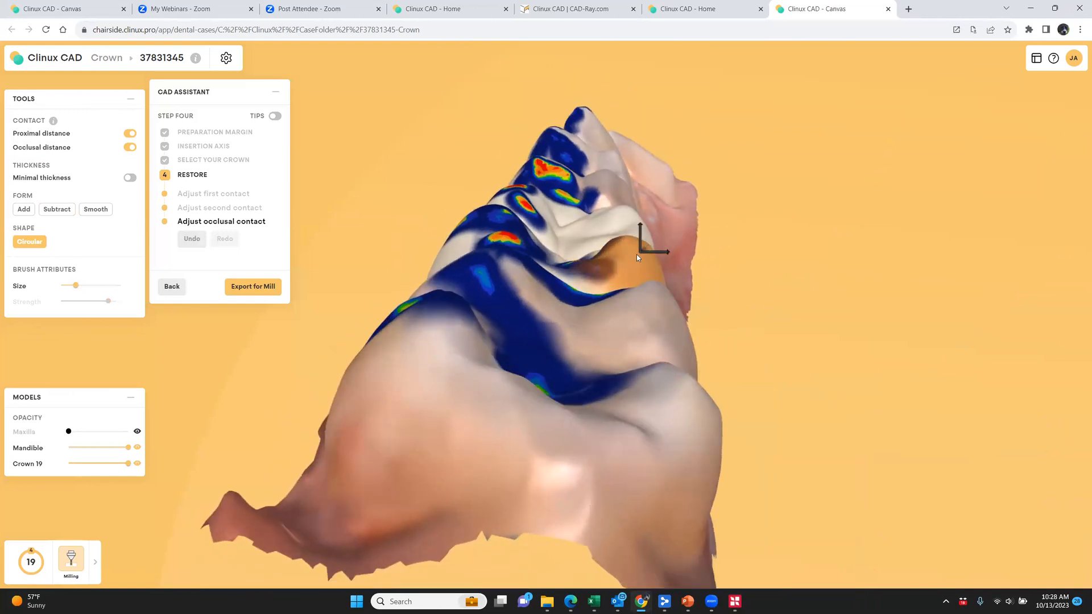
drag(652, 353, 989, 411)
Subtract material from the remaining heavy occlusal contacts on the crown using a small brush
click(64, 210)
drag(424, 483, 450, 550)
drag(458, 261, 439, 290)
drag(571, 322, 560, 335)
drag(541, 458, 555, 556)
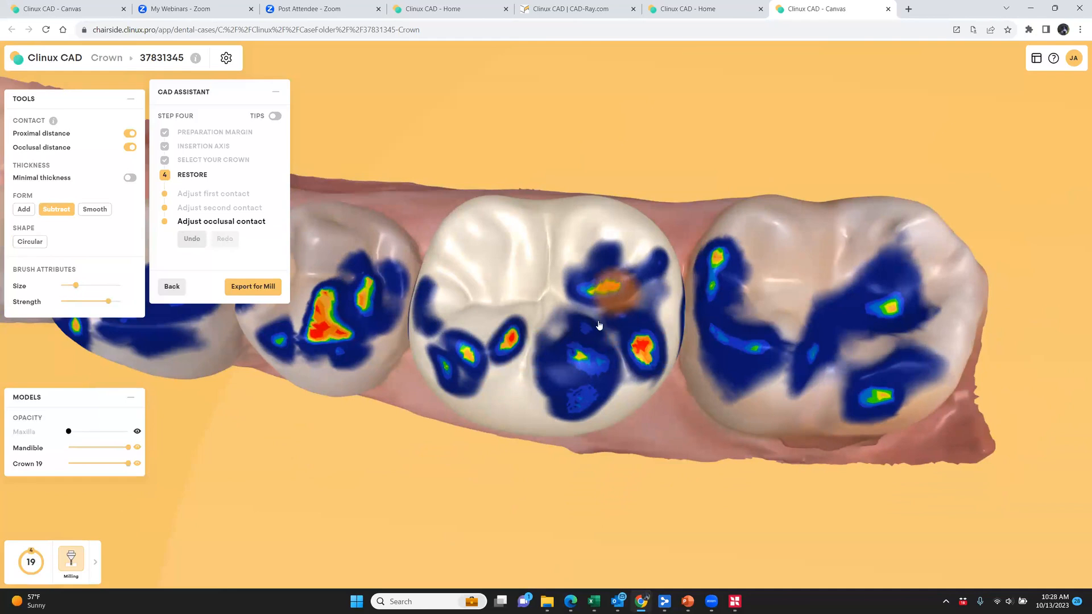
drag(736, 505, 563, 410)
Smooth the crown's surface with a larger brush and check its contours from the lingual and buccal sides
click(95, 210)
mouse_move(628, 468)
mouse_down()
mouse_move(619, 529)
mouse_move(583, 427)
mouse_up()
shift+scroll(600, 241, up, 4)
mouse_move(501, 331)
mouse_down()
mouse_move(566, 366)
mouse_move(647, 354)
mouse_up()
drag(601, 424, 574, 380)
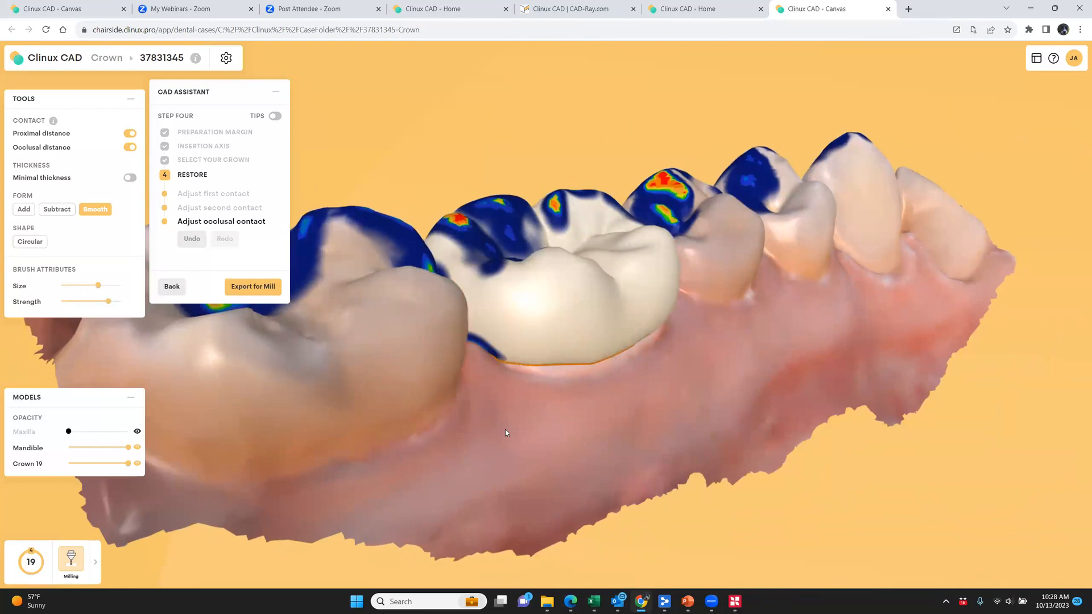
drag(505, 429, 335, 386)
mouse_move(637, 392)
mouse_down()
mouse_move(458, 431)
mouse_move(517, 361)
mouse_up()
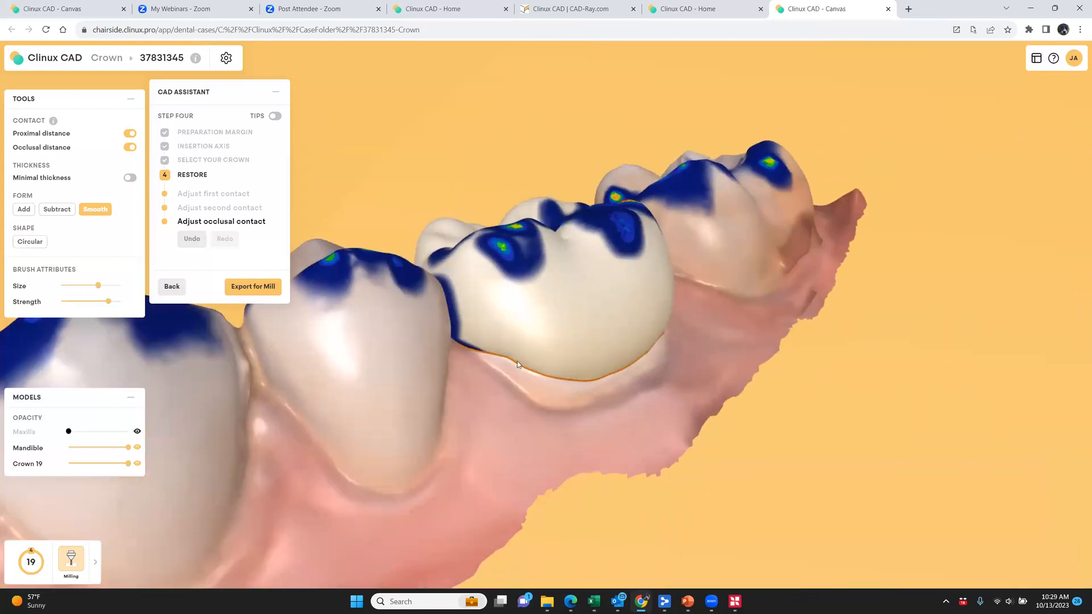
drag(655, 370, 560, 426)
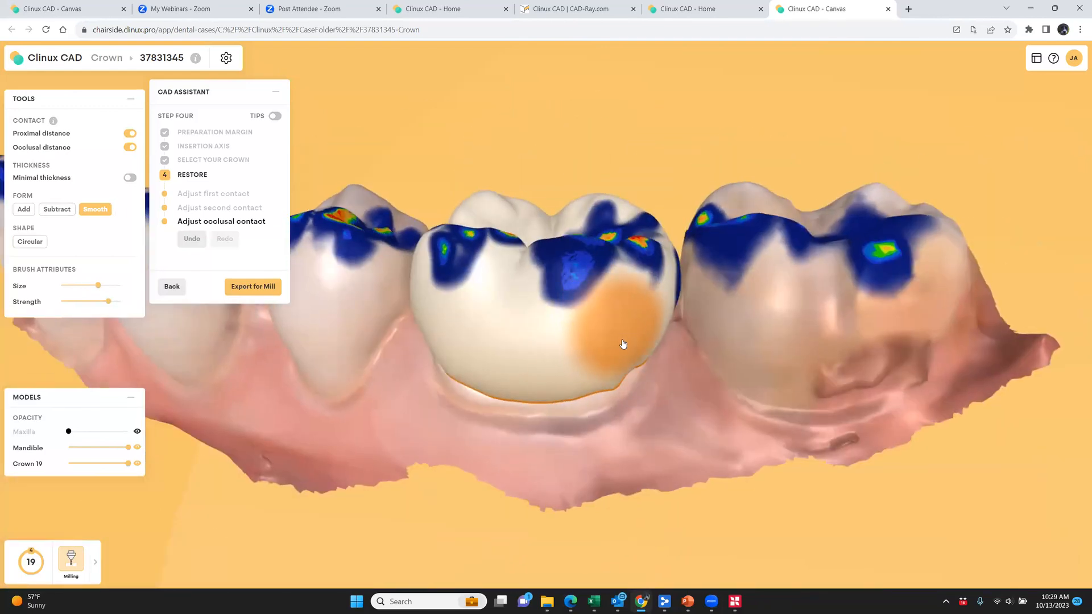
mouse_move(657, 376)
mouse_down()
mouse_move(692, 450)
mouse_move(474, 476)
mouse_move(456, 504)
mouse_move(538, 548)
mouse_move(478, 512)
mouse_up()
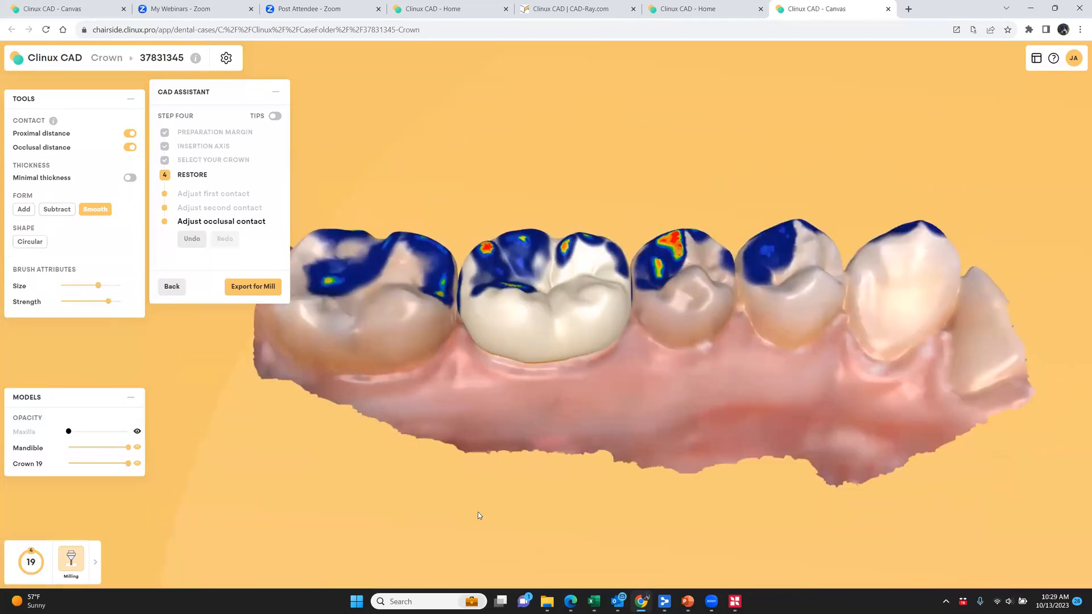
Show the maxilla over the mandible and crown, and inspect the bite from the lingual and buccal sides
click(137, 447)
click(137, 448)
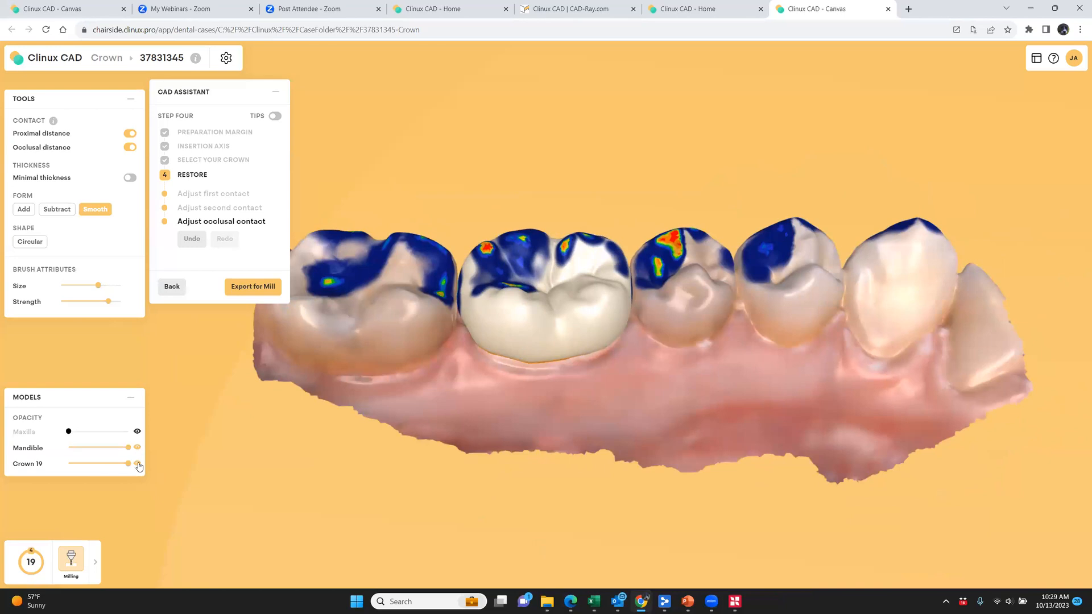
click(137, 431)
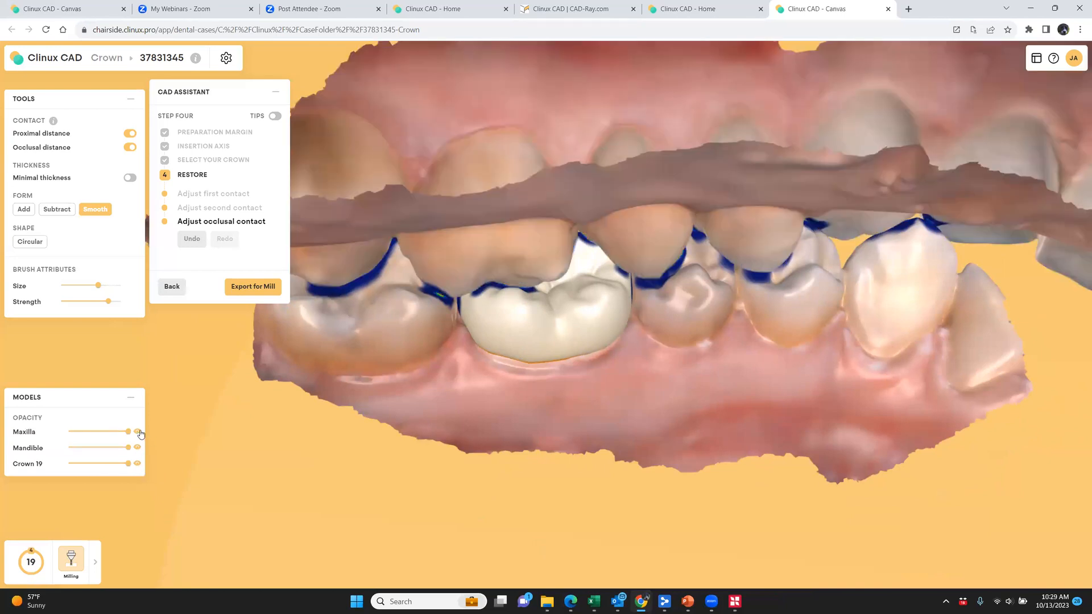
drag(635, 393, 961, 408)
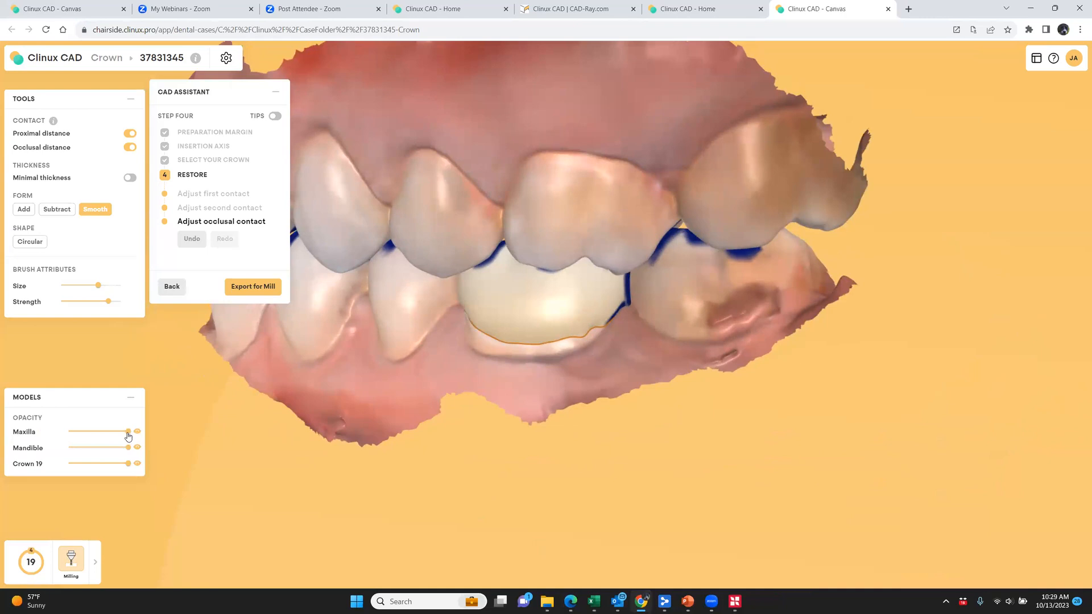
Make the maxilla and mandible semi-transparent to inspect the crown's occlusion, briefly reducing the crown's opacity and restoring it
drag(126, 432, 103, 439)
drag(392, 457, 239, 438)
drag(129, 447, 95, 452)
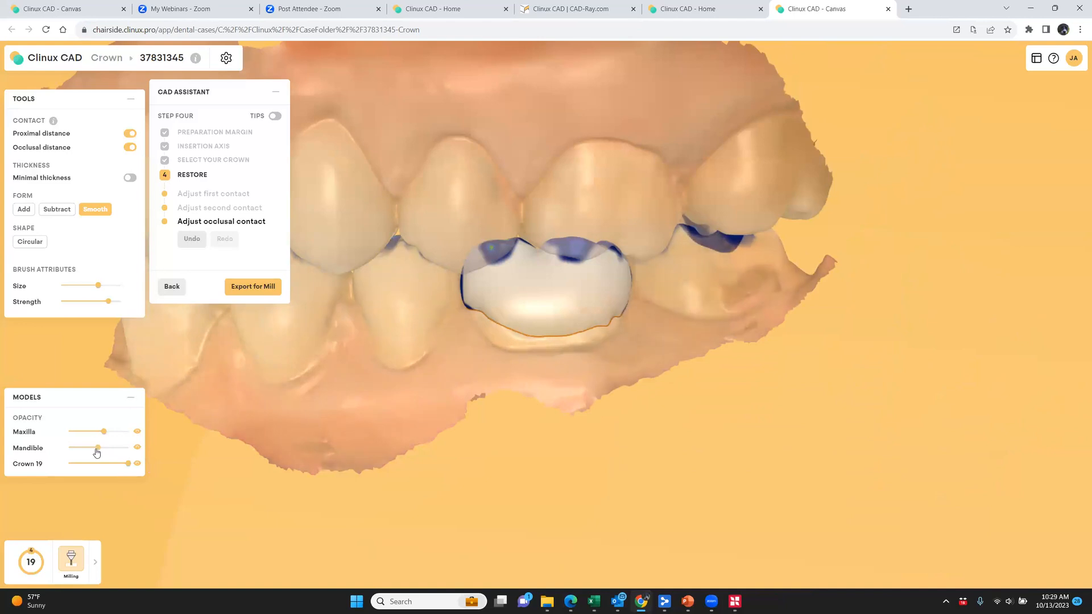
mouse_move(399, 443)
mouse_down()
mouse_move(599, 438)
mouse_move(122, 446)
mouse_move(154, 521)
mouse_move(151, 585)
mouse_move(271, 507)
mouse_move(378, 471)
mouse_move(385, 458)
mouse_up()
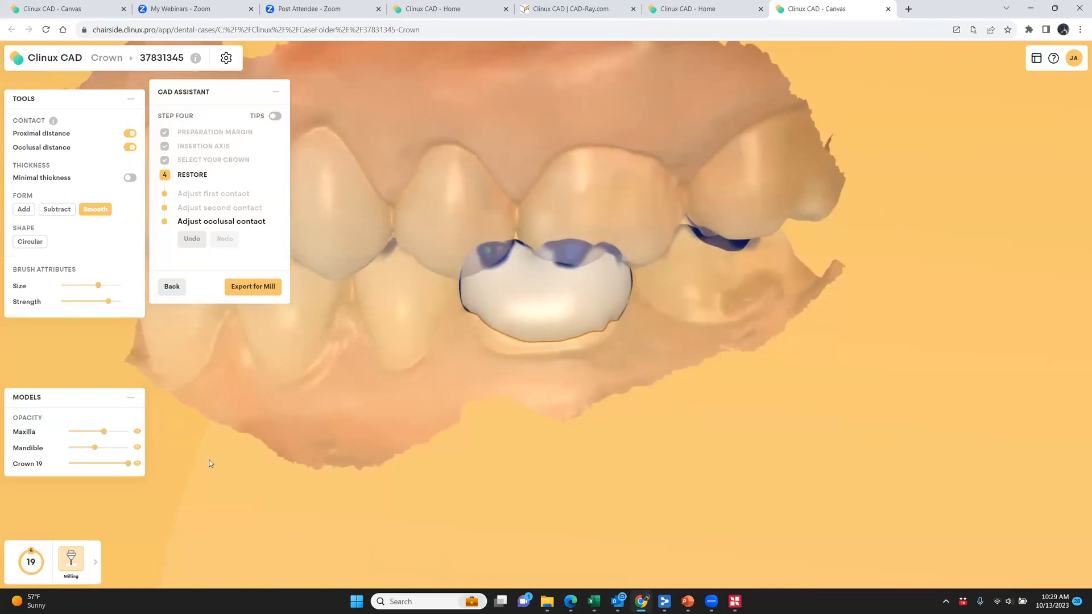
mouse_move(128, 464)
mouse_down()
mouse_move(105, 471)
mouse_move(113, 467)
mouse_up()
mouse_move(349, 433)
mouse_down()
mouse_move(463, 429)
mouse_move(312, 428)
mouse_move(178, 410)
mouse_move(360, 455)
mouse_move(355, 415)
mouse_move(343, 419)
mouse_up()
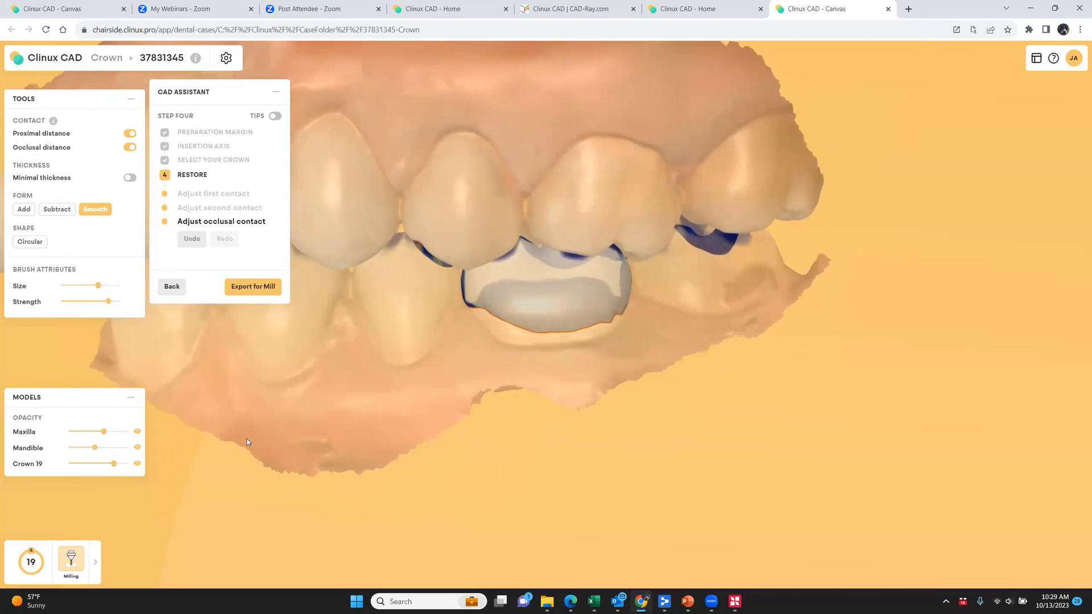
drag(114, 463, 153, 468)
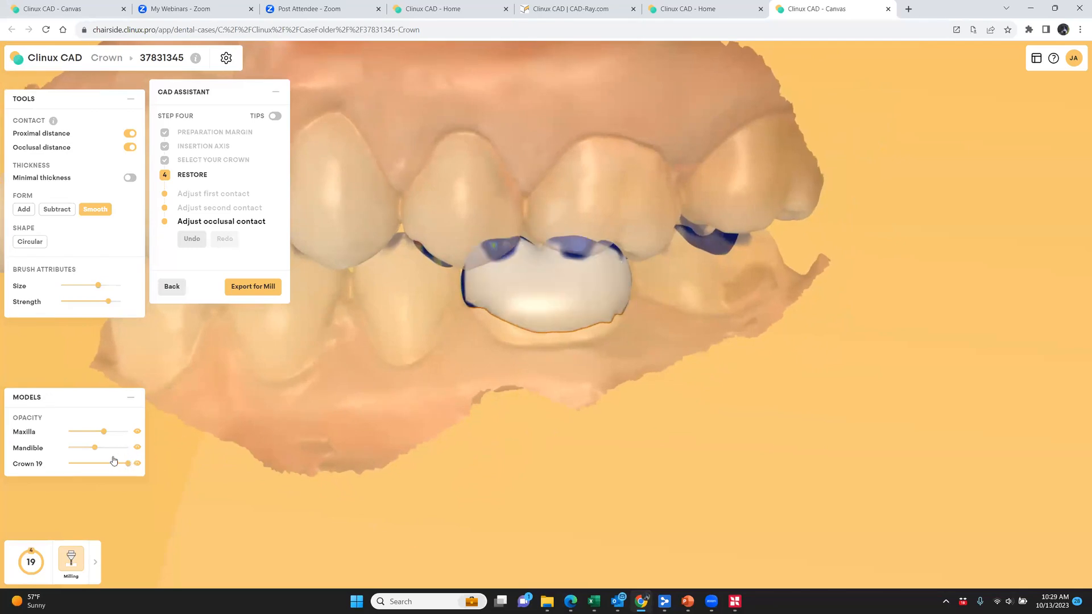
Hide the maxilla, restore the mandible to full opacity and examine the crown's contacts from the occlusal side
click(137, 432)
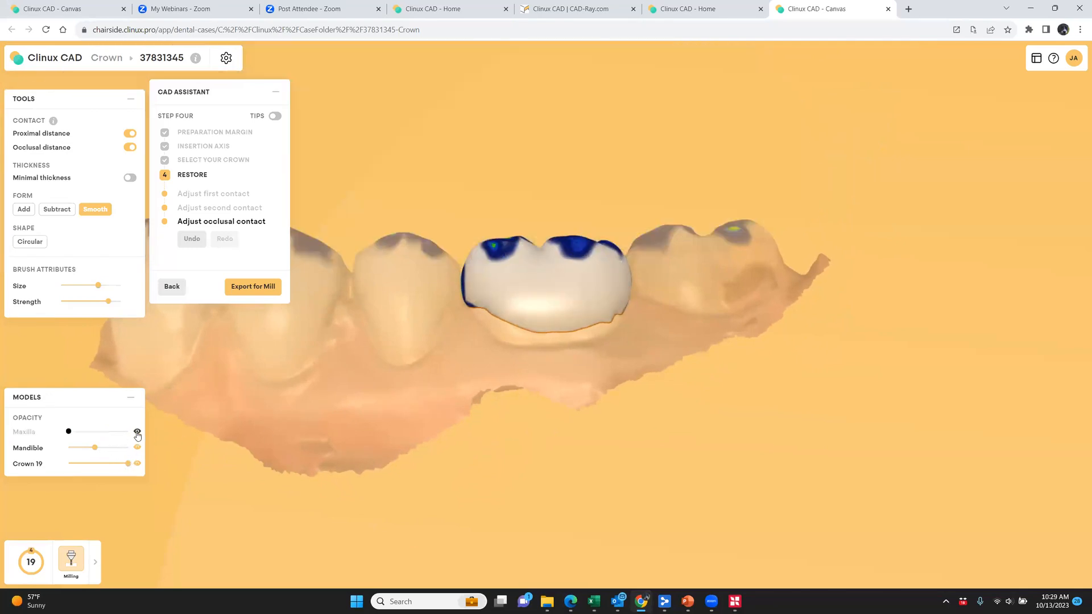
drag(94, 448, 155, 447)
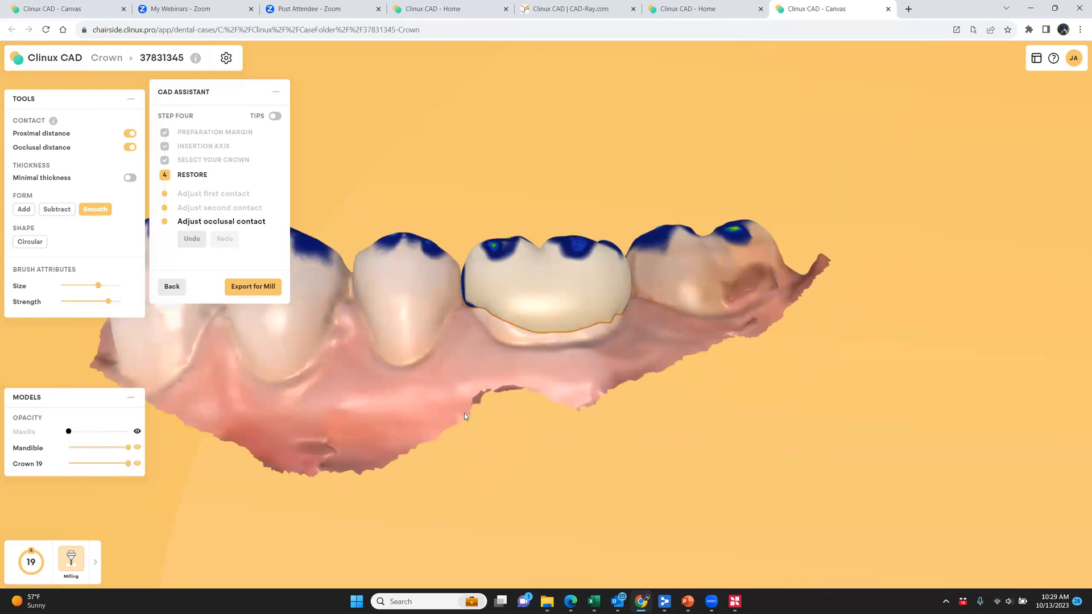
right_drag(464, 413, 464, 431)
scroll(496, 422, down, 4)
mouse_move(520, 379)
middle_down()
mouse_move(534, 444)
mouse_move(566, 335)
middle_up()
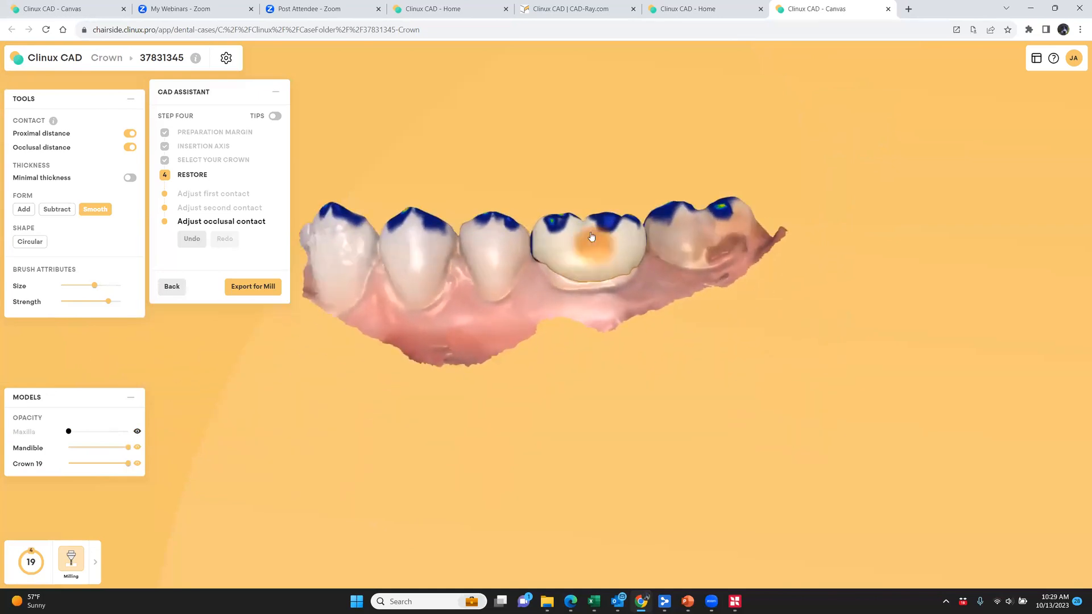
right_drag(520, 304, 508, 509)
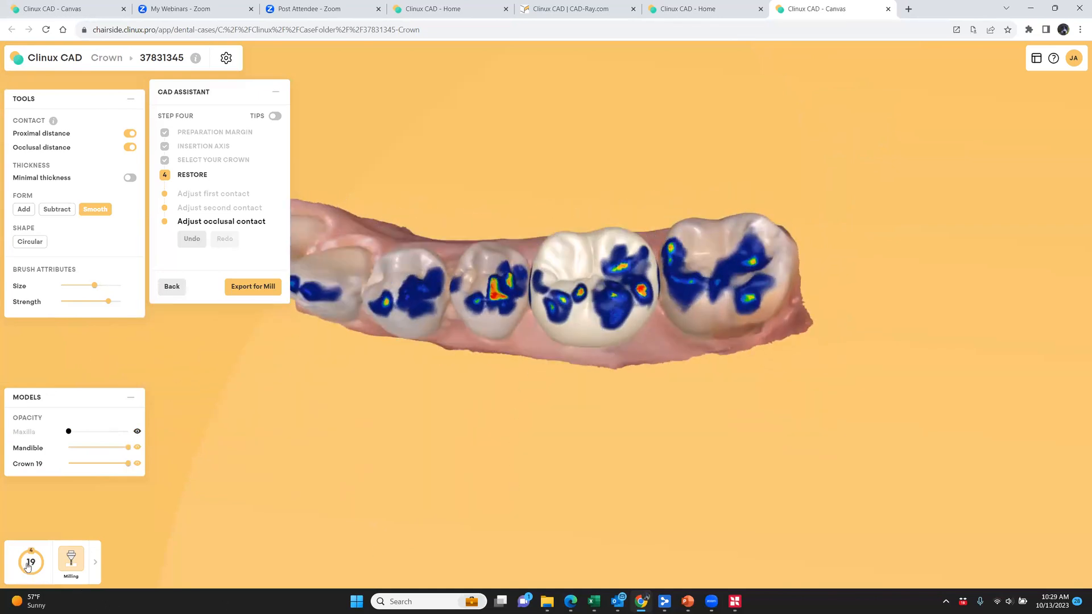
Switch the exporting mode of the tooth 19 crown to Printing
click(95, 563)
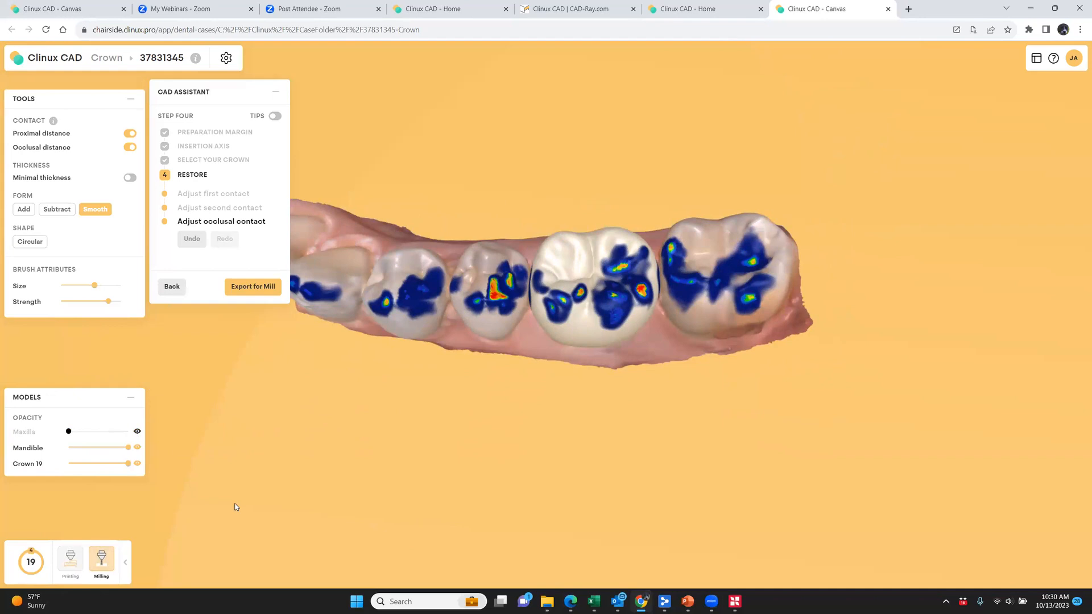
drag(541, 408, 585, 547)
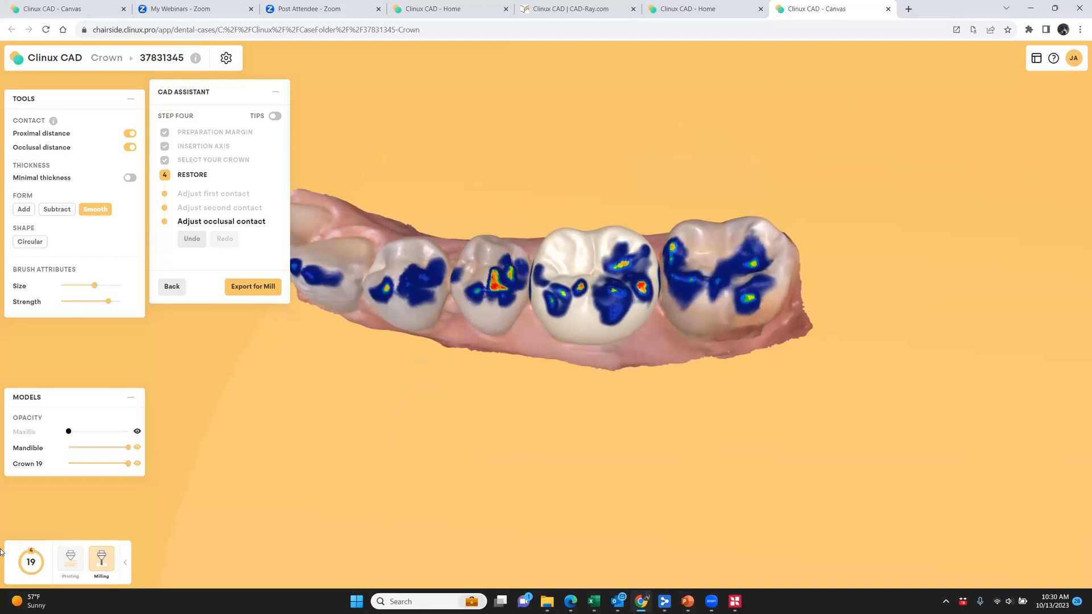
click(71, 558)
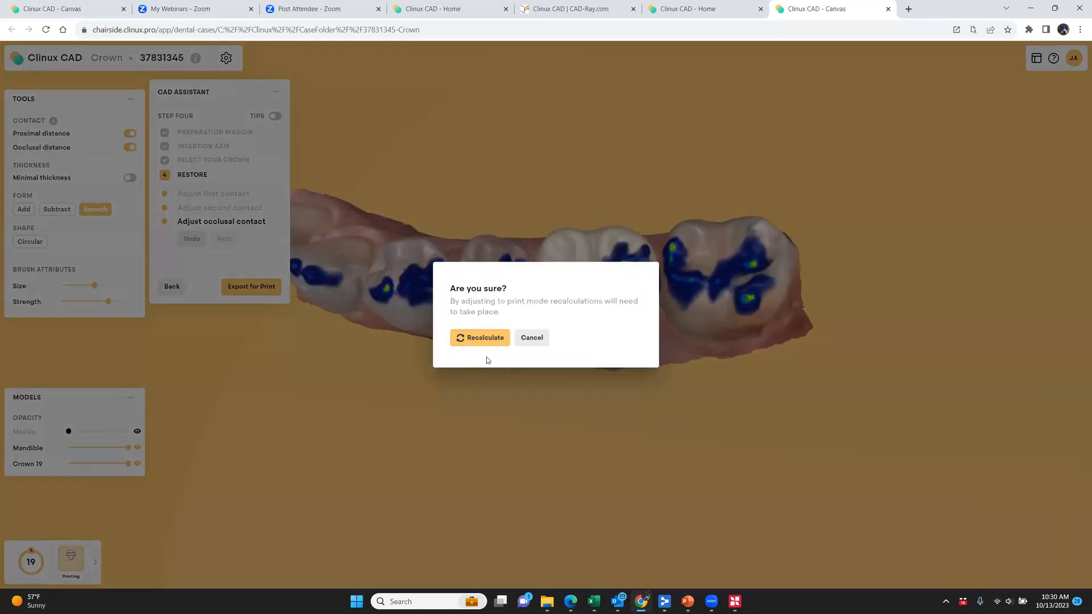
click(487, 340)
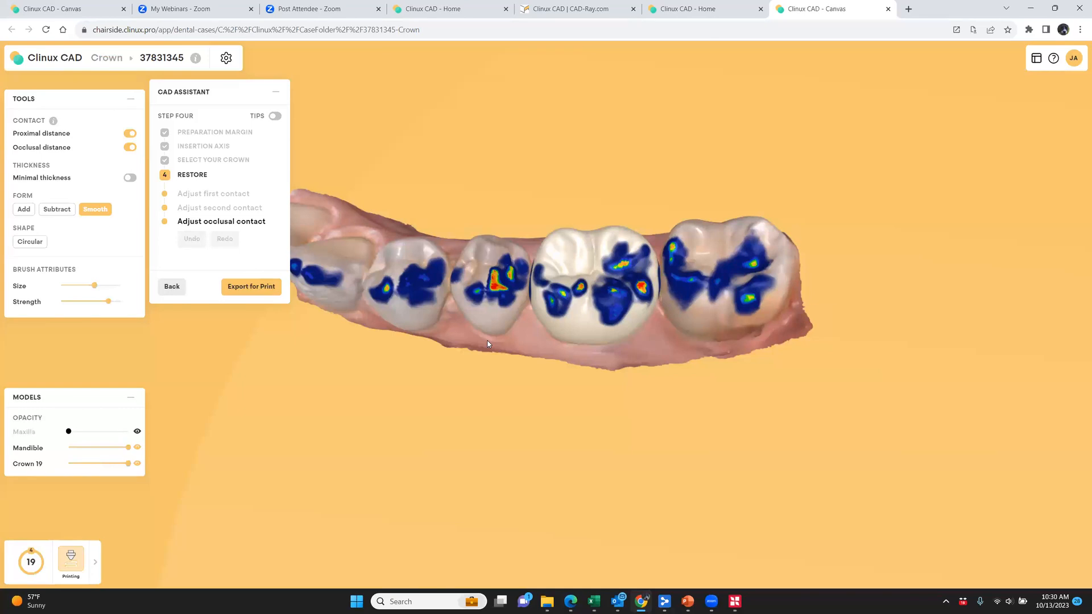
Close the open RayWare window and export the tooth 19 crown to the printer through SprintRay: RayWare
click(734, 601)
click(1078, 7)
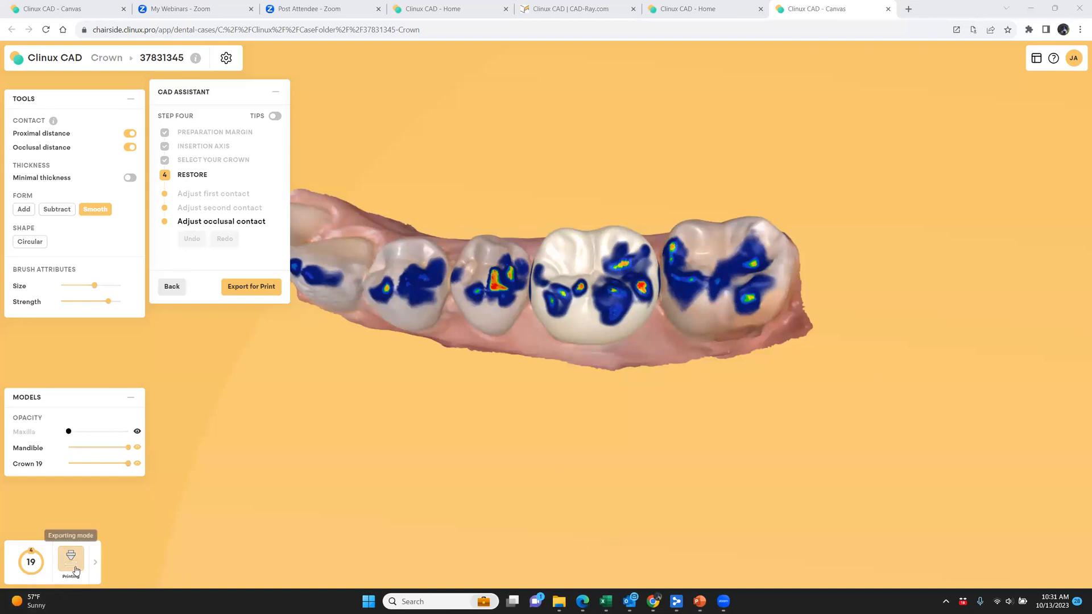
click(256, 290)
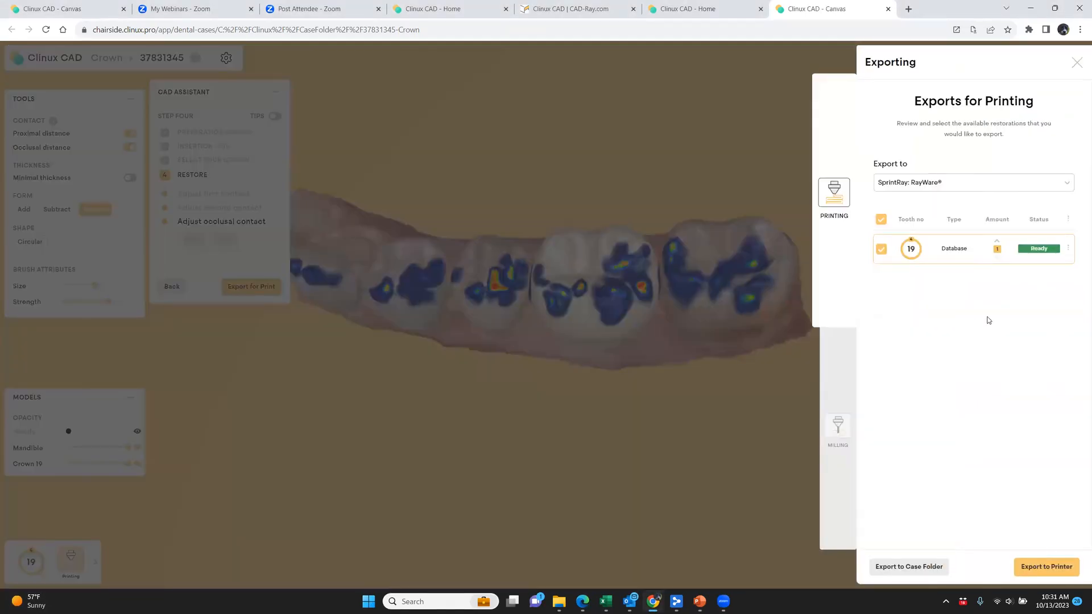
click(1054, 568)
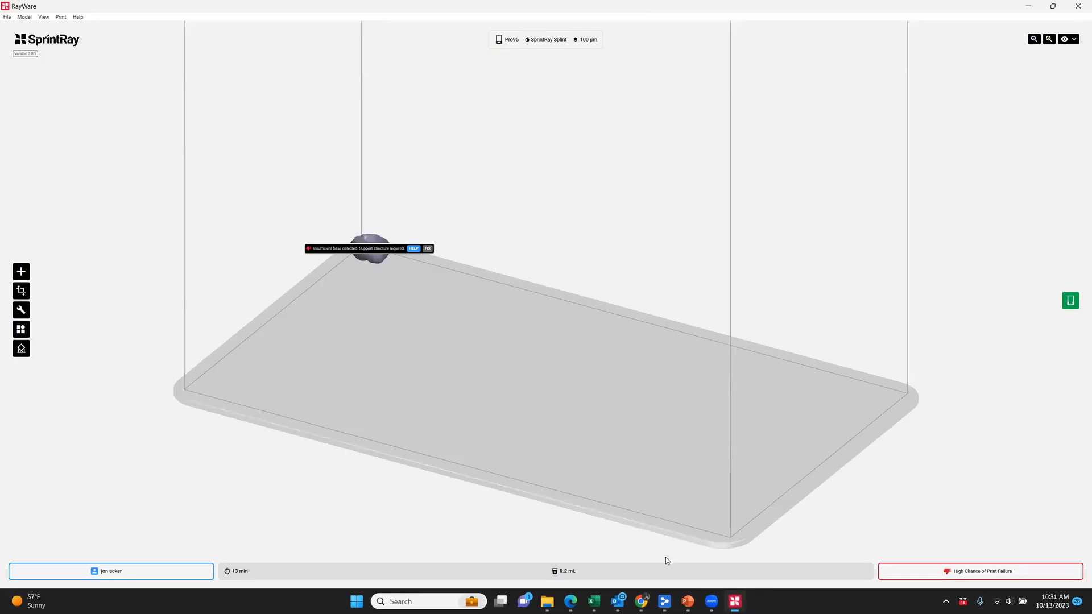
Set the print job to SprintRay Pro S 55 with SprintRay OnX material, and fix the crown's missing support structure
click(558, 39)
click(574, 222)
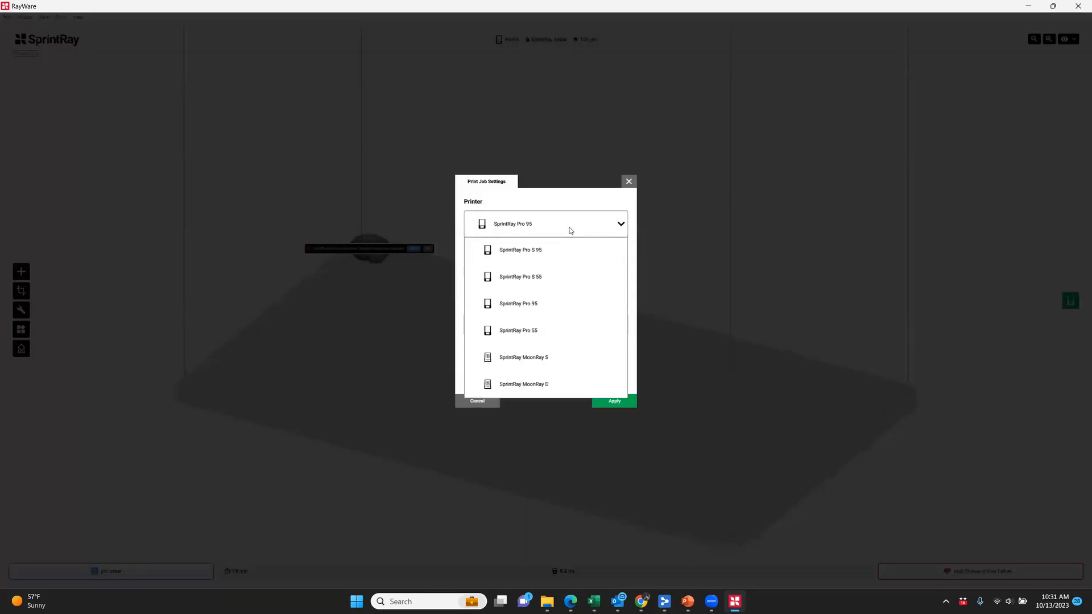
click(561, 278)
click(580, 277)
scroll(586, 302, down, 3)
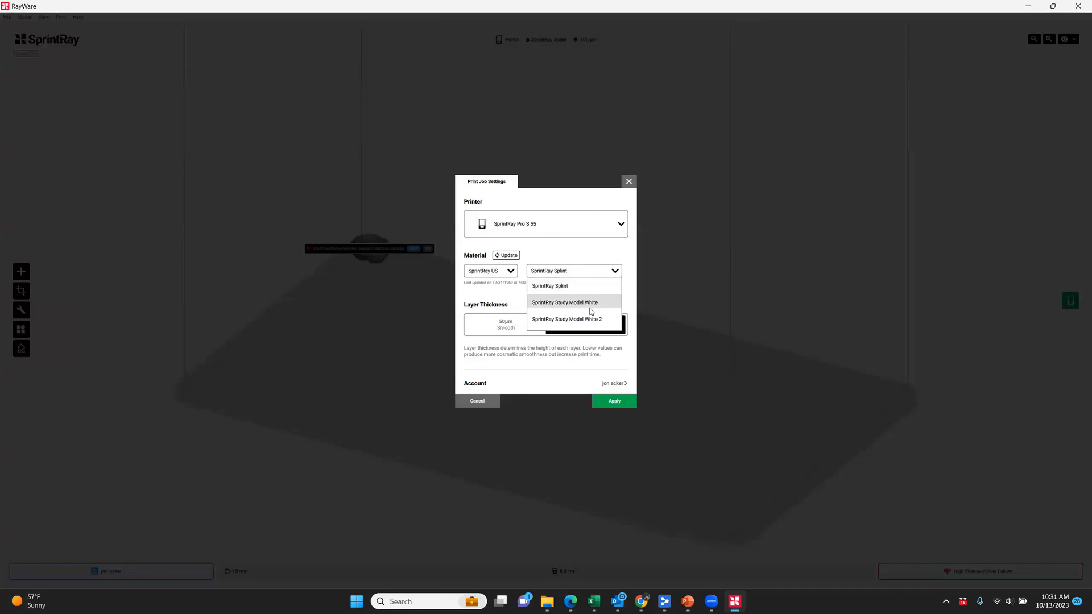
scroll(594, 318, up, 3)
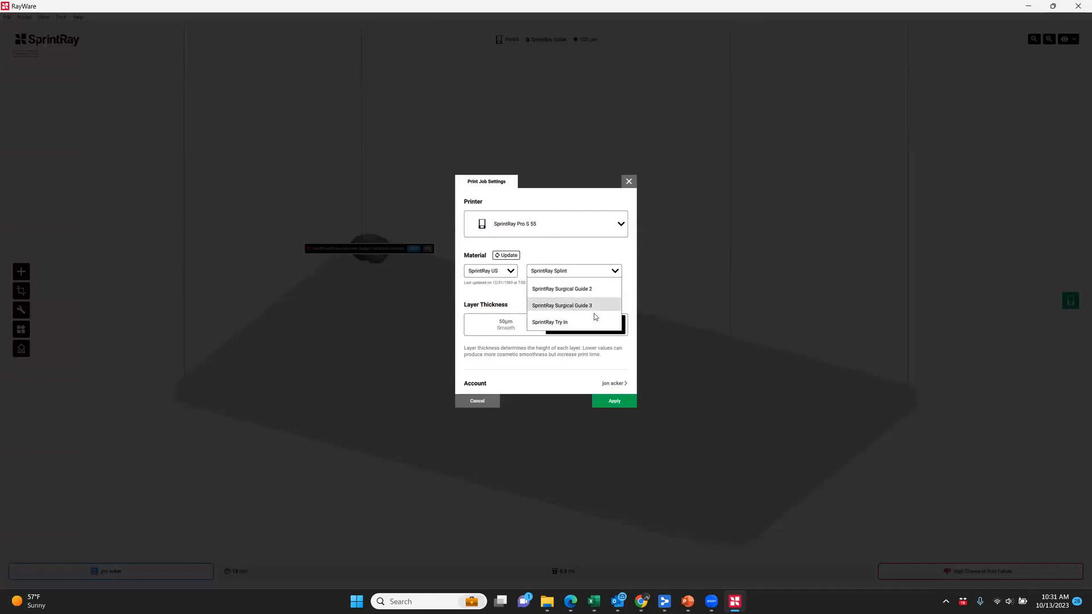
click(554, 289)
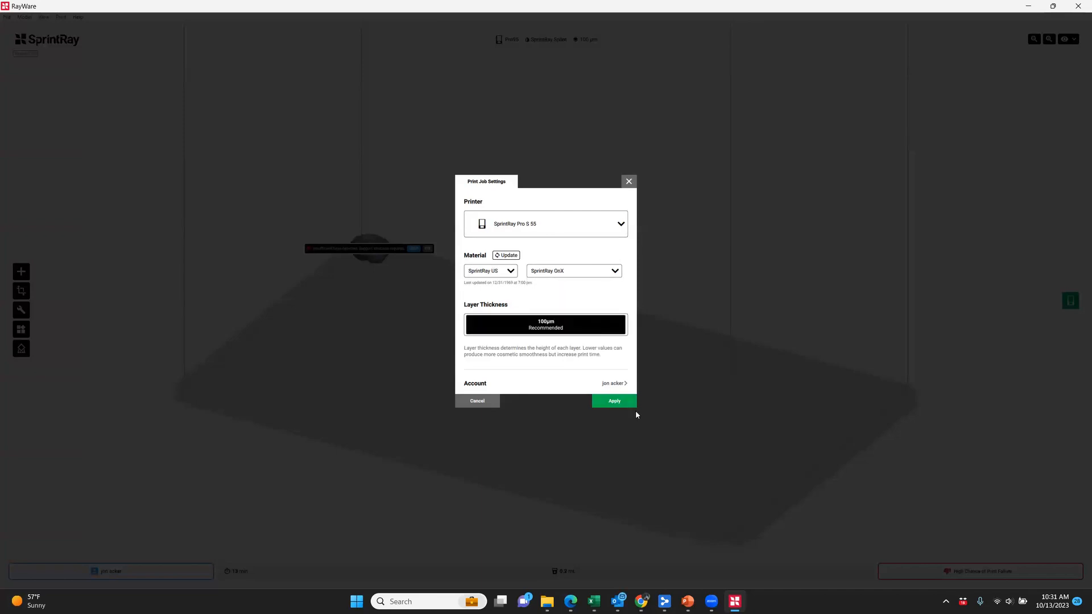
click(619, 401)
click(506, 310)
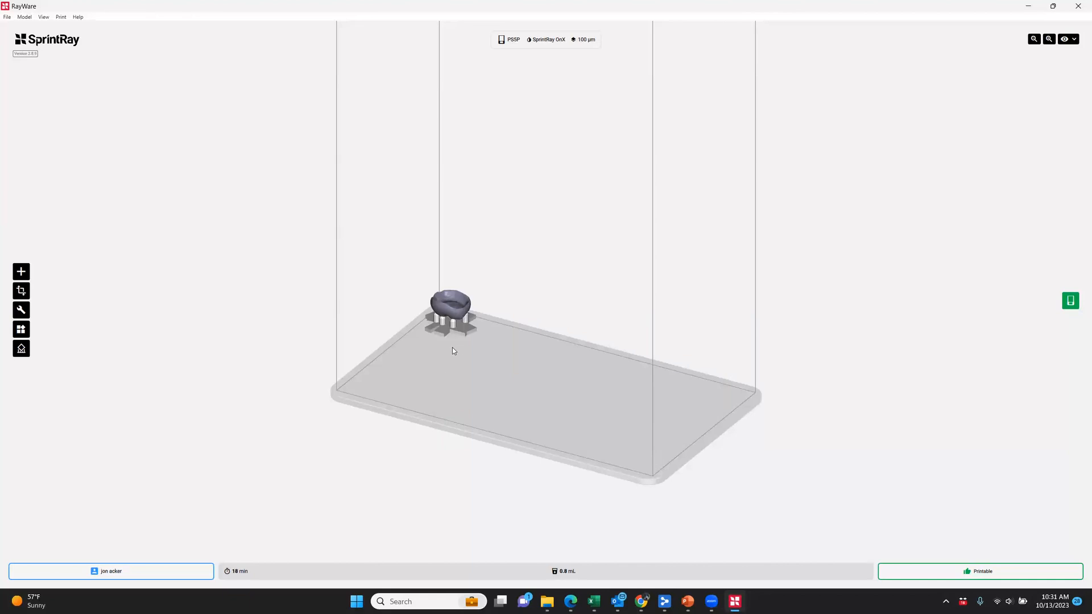
Return to Clinux CAD, close the export pane and view the crown's occlusal surface
click(641, 602)
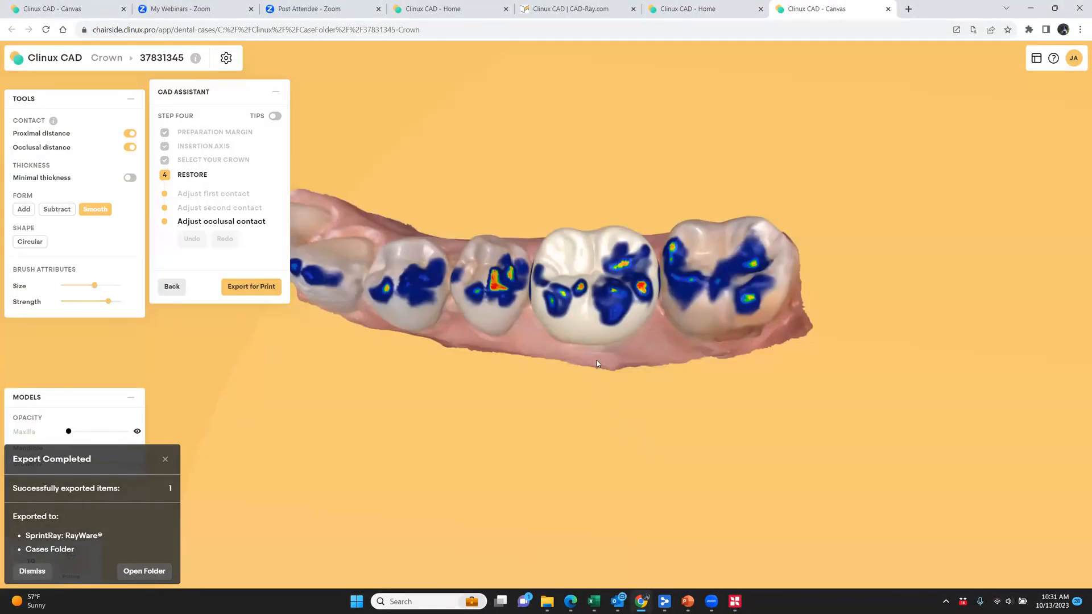
middle_drag(597, 364, 589, 442)
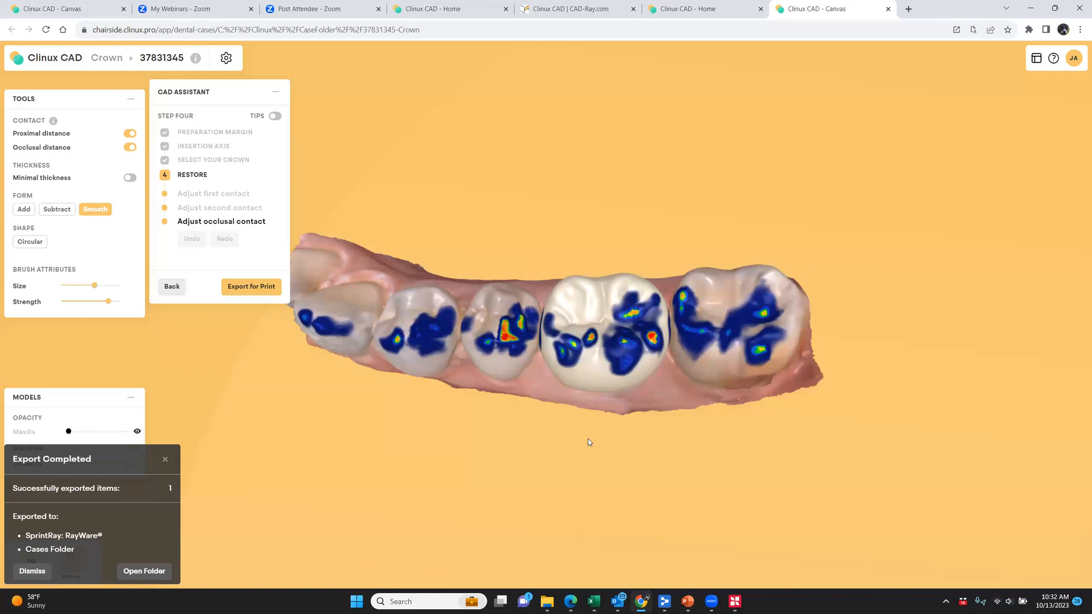
drag(839, 493, 500, 127)
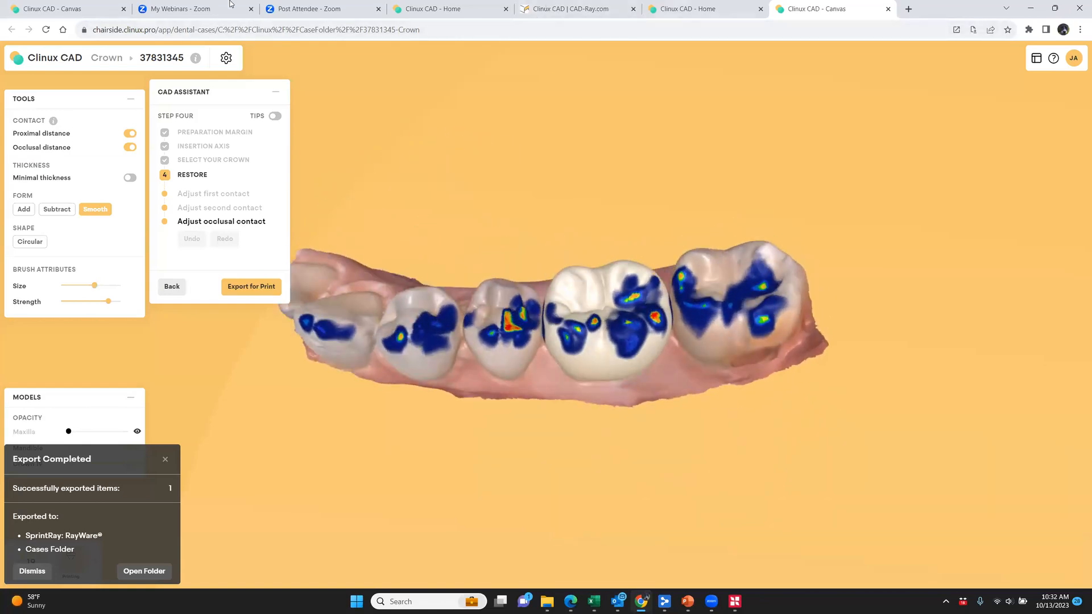
Switch to the inlay prep case and export its tooth 3 inlay/onlay to the printer through SprintRay: RayWare
click(57, 7)
scroll(549, 446, down, 5)
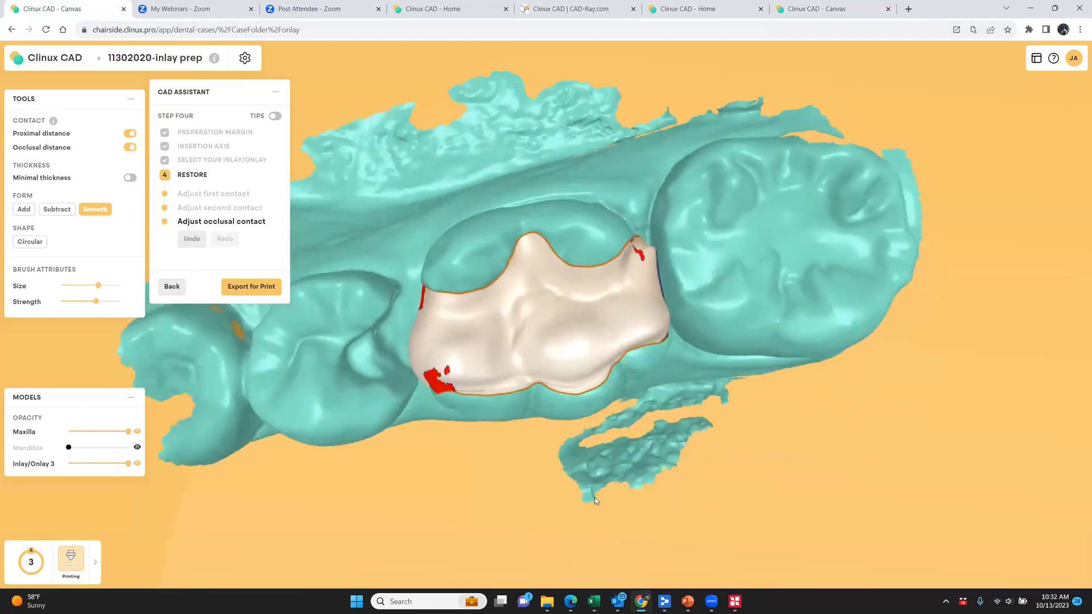
drag(560, 371, 563, 405)
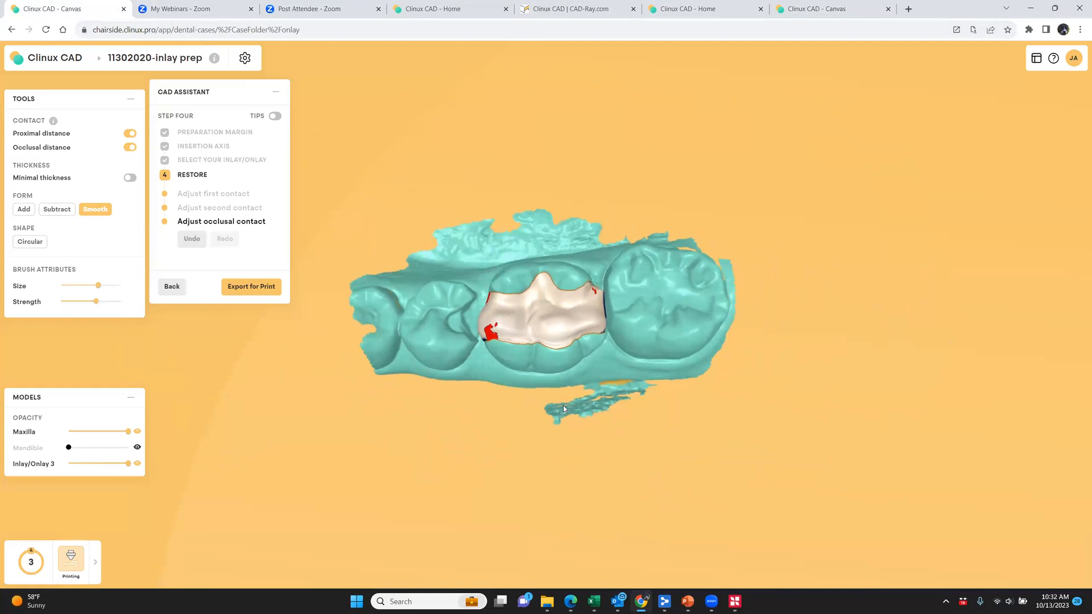
click(239, 290)
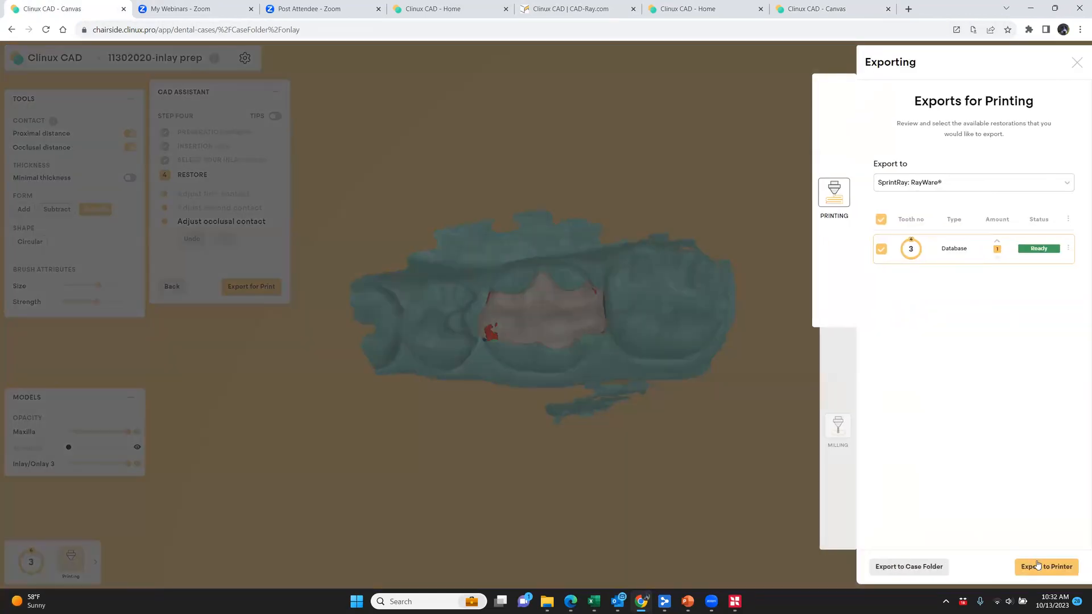
click(1038, 567)
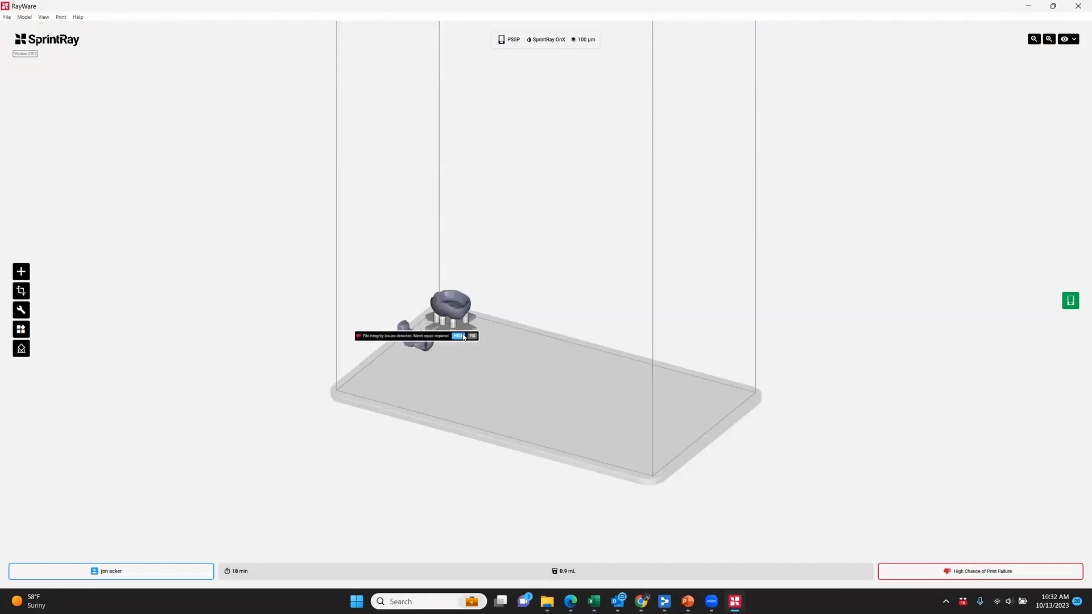
Repair the inlay's mesh in RayWare and fix its missing support structure
click(472, 336)
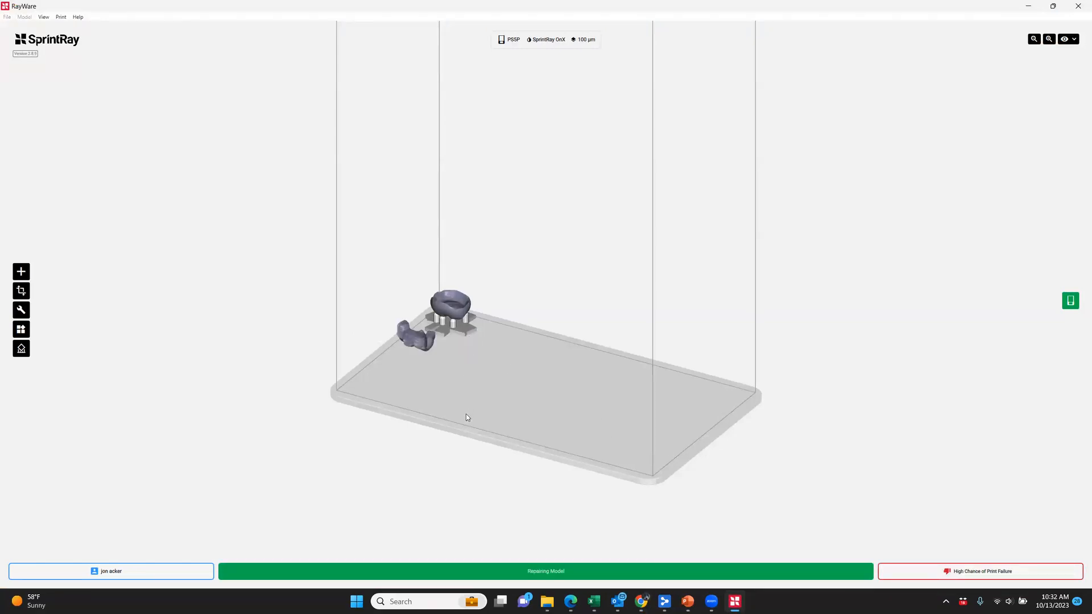
click(477, 337)
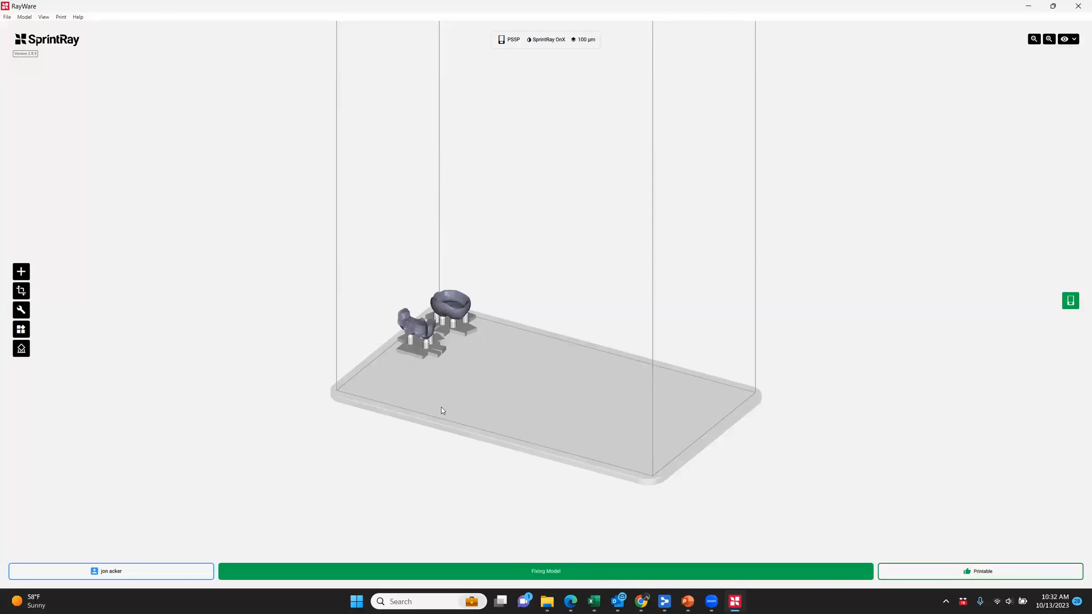
Return to Clinux CAD, close the export pane and switch back to the tooth 19 crown case
mouse_move(714, 604)
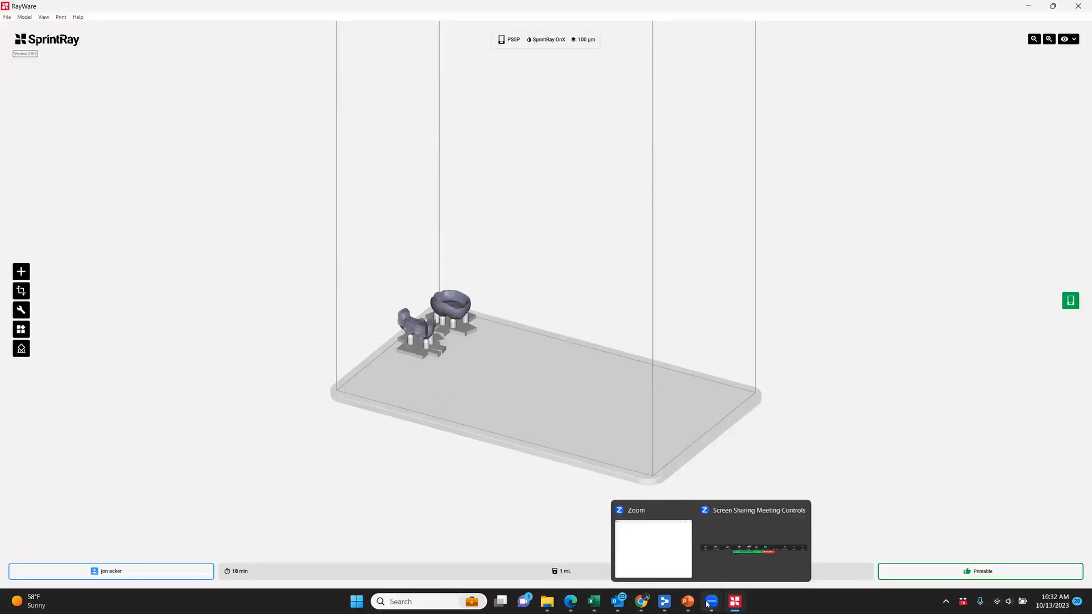
click(642, 600)
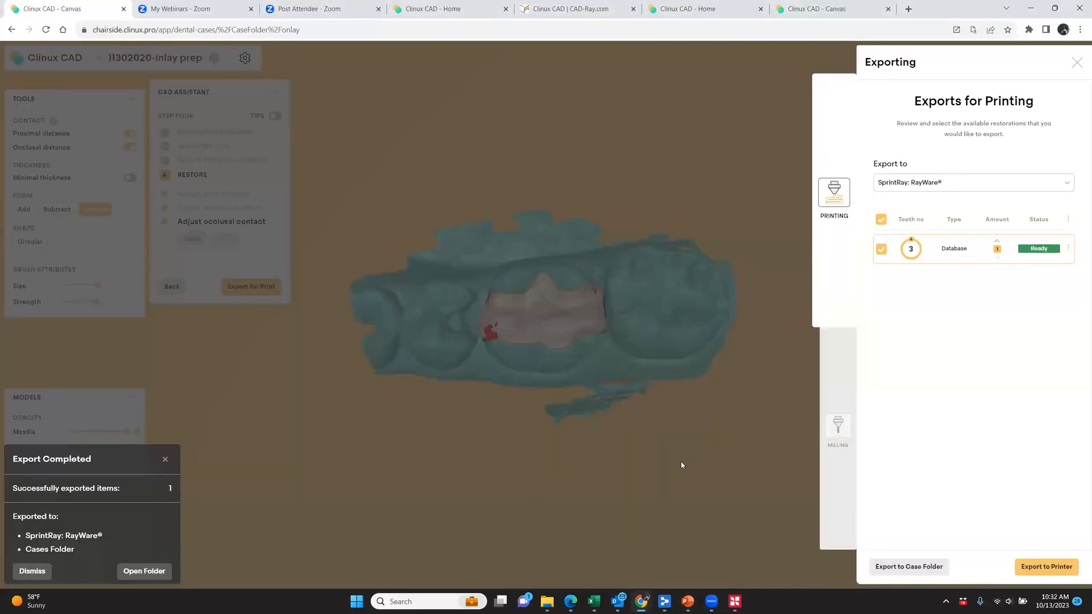
click(662, 482)
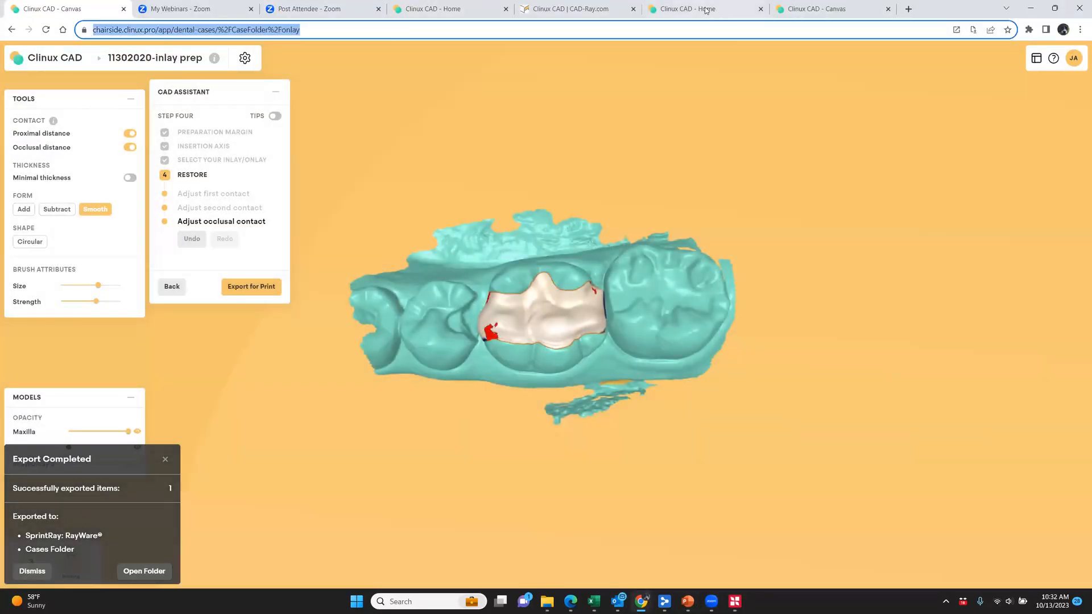
click(706, 9)
click(817, 12)
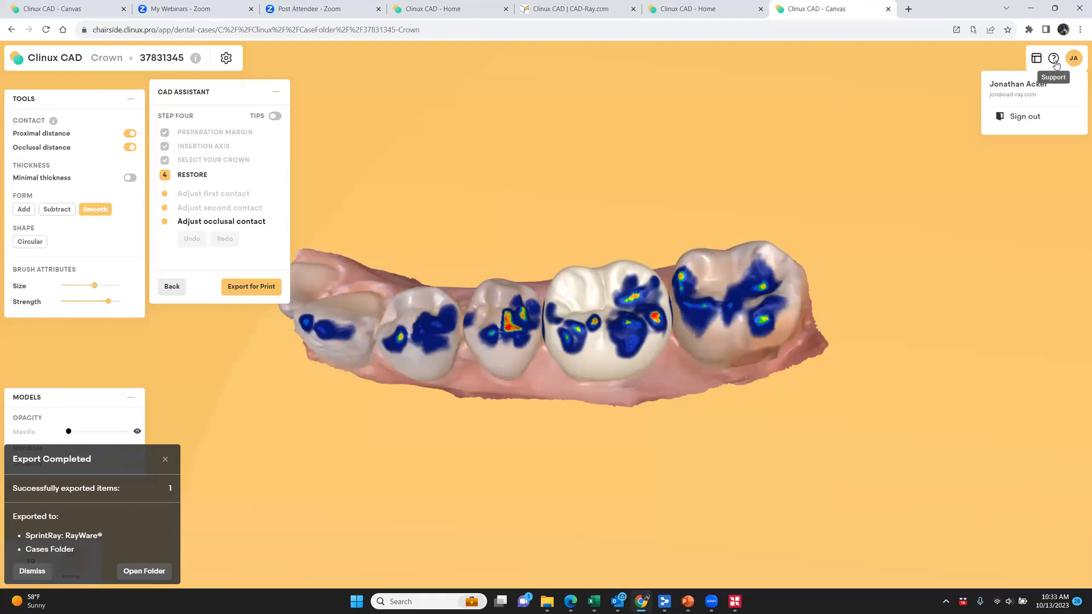
Open the tooth 19 crown's case parameters and dismiss the export notification
mouse_move(1049, 60)
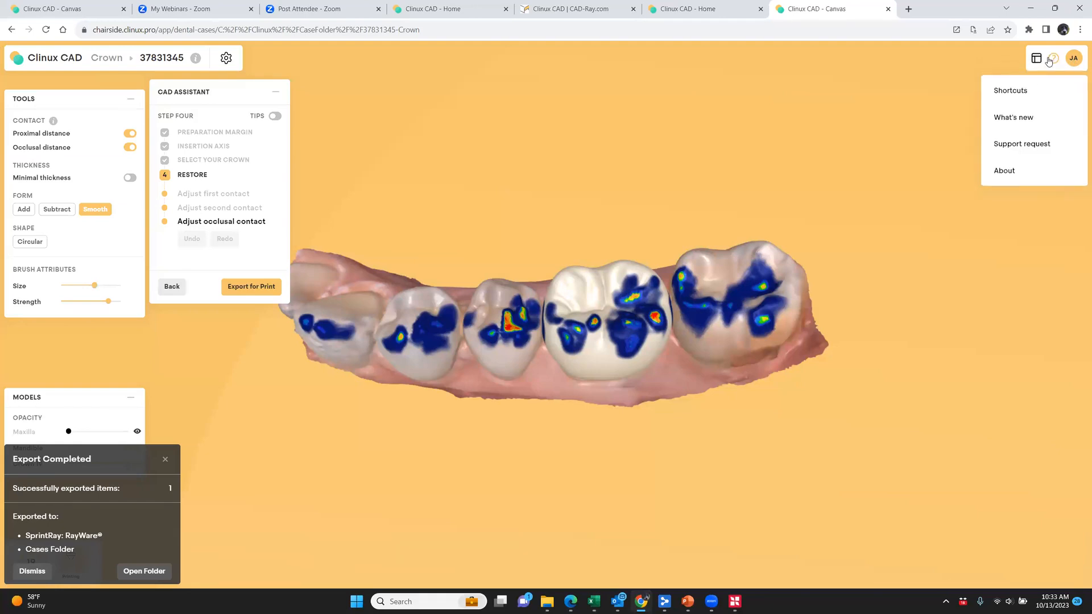
mouse_move(216, 64)
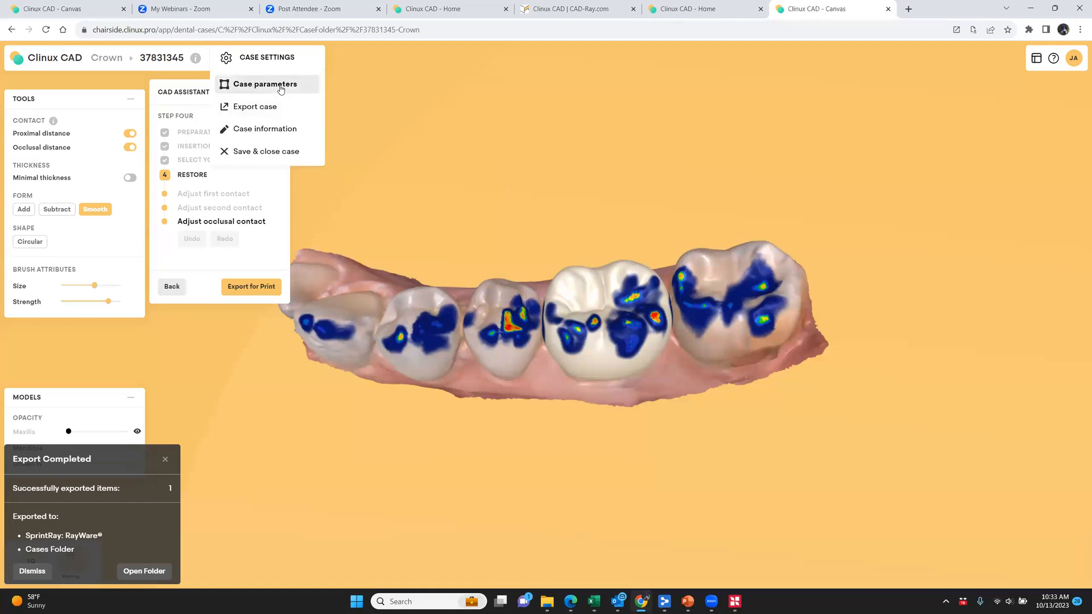
click(280, 85)
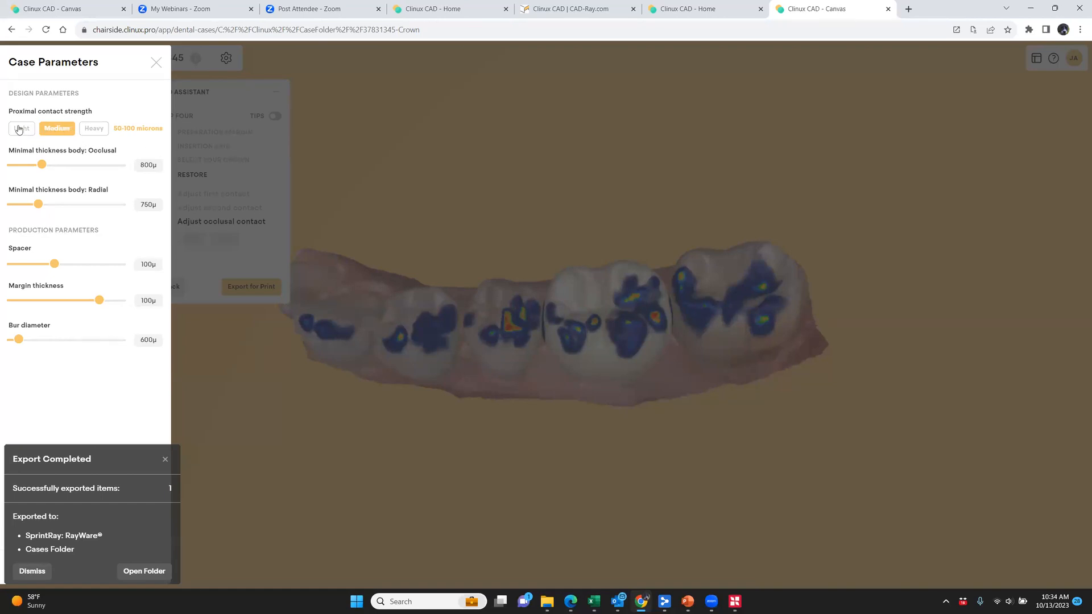
click(165, 459)
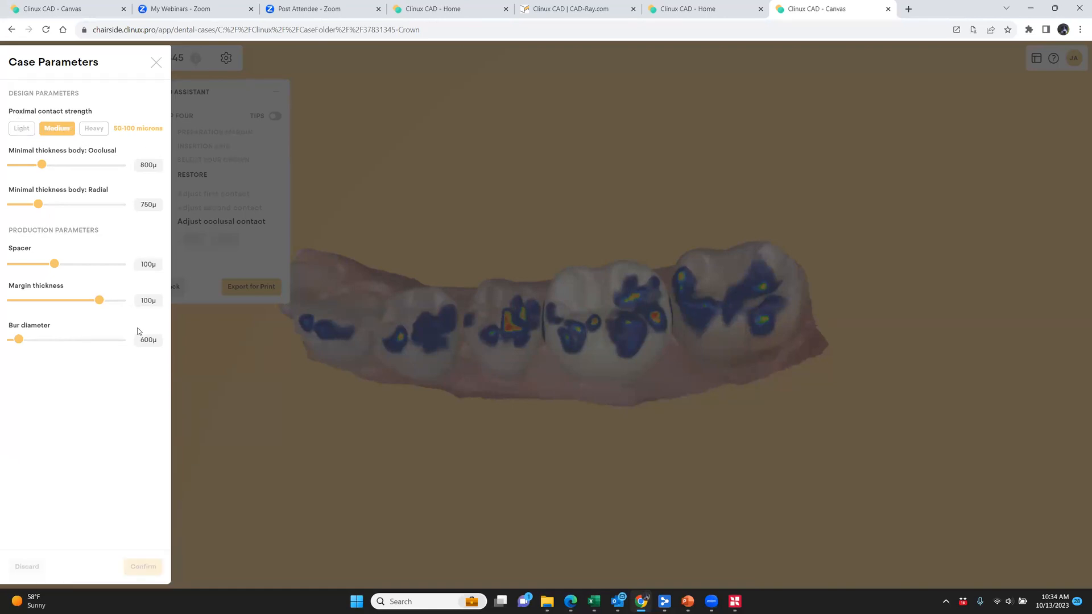
Compare the proximal contact strengths, keeping Medium, set the bur diameter to 650µ and recalculate the crown with the adjusted parameters
click(28, 129)
click(58, 131)
click(83, 129)
click(72, 130)
mouse_move(54, 267)
mouse_down()
mouse_move(77, 268)
mouse_move(5, 268)
mouse_move(57, 267)
mouse_up()
mouse_move(20, 342)
mouse_down()
mouse_move(92, 342)
mouse_move(27, 350)
mouse_up()
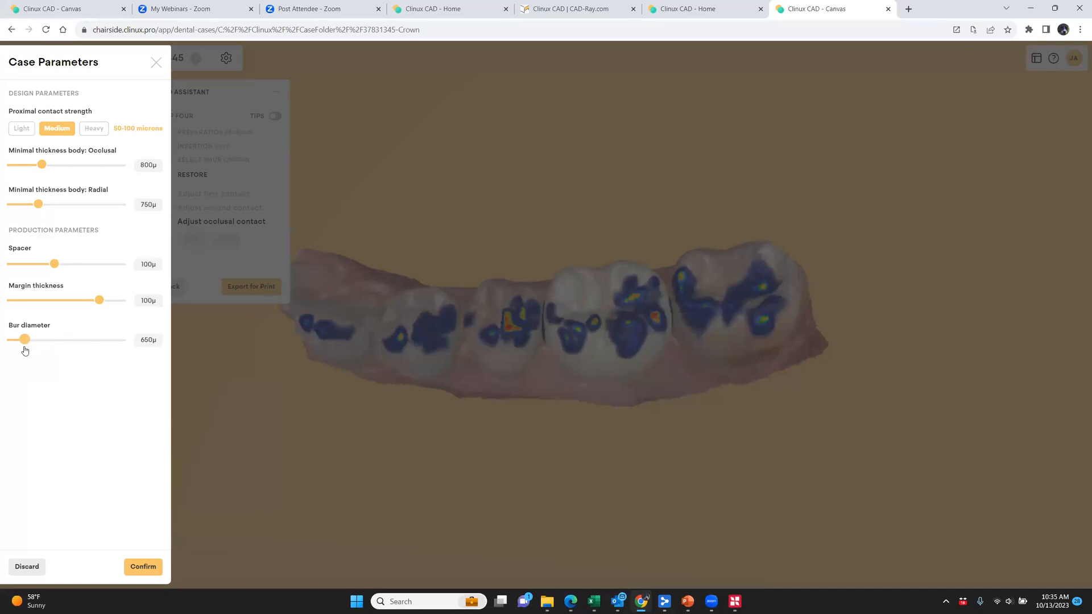
click(140, 567)
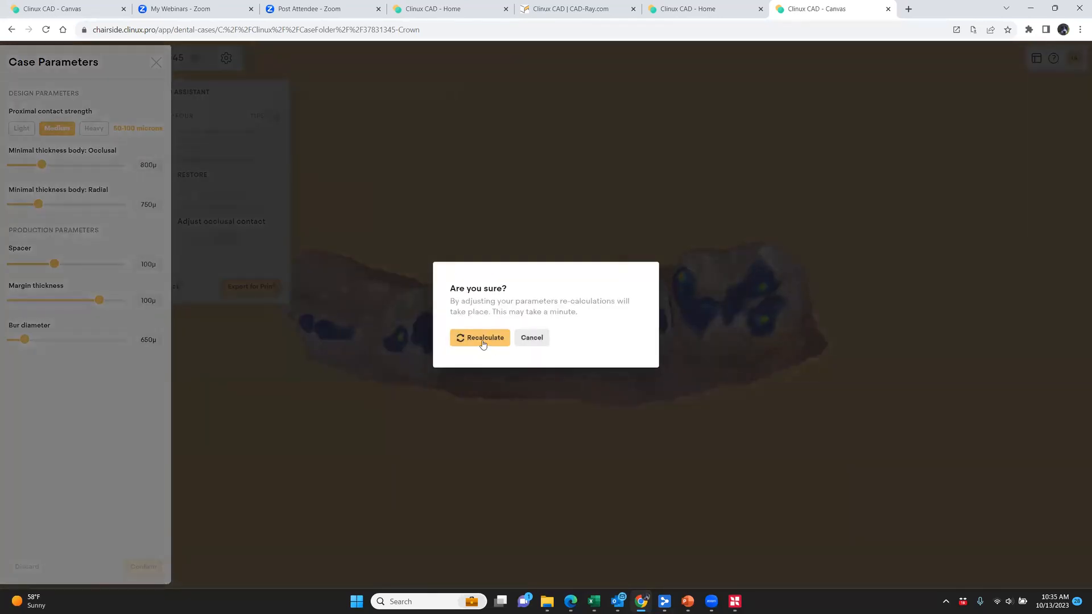
click(463, 337)
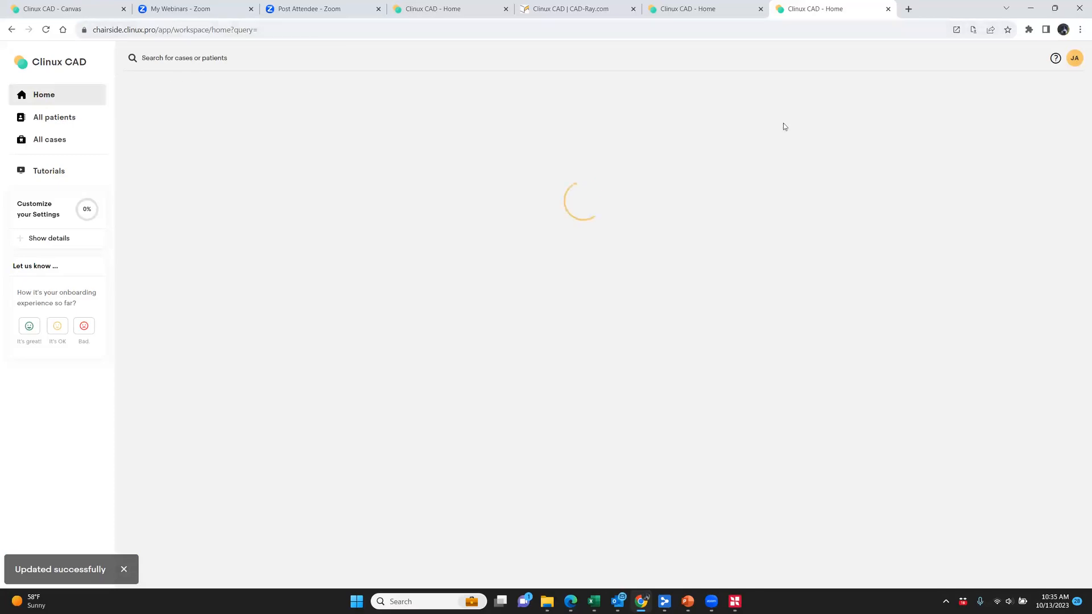
Review the account's default prosthesis parameters and splint parameters
click(1074, 59)
click(1027, 169)
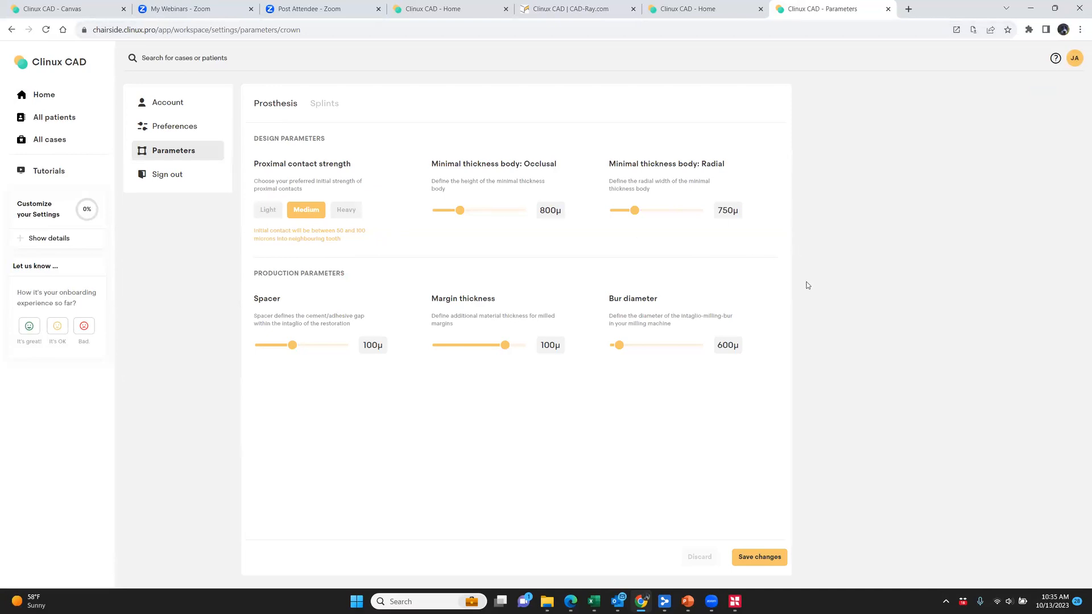
click(329, 104)
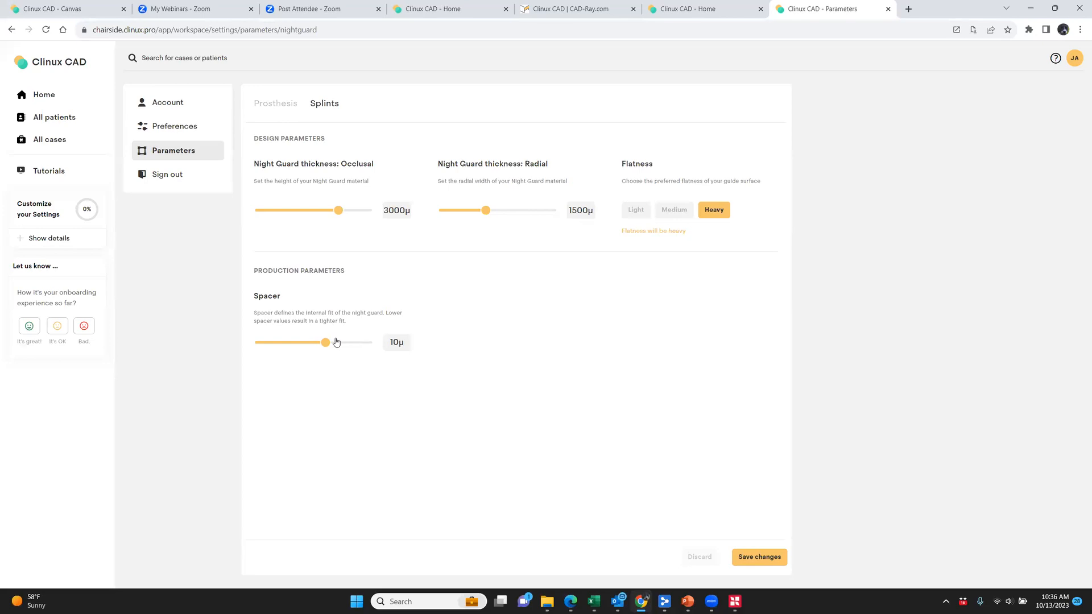
Try a night guard spacer of -10 and return to the home page, discarding the unsaved change
drag(324, 342, 303, 356)
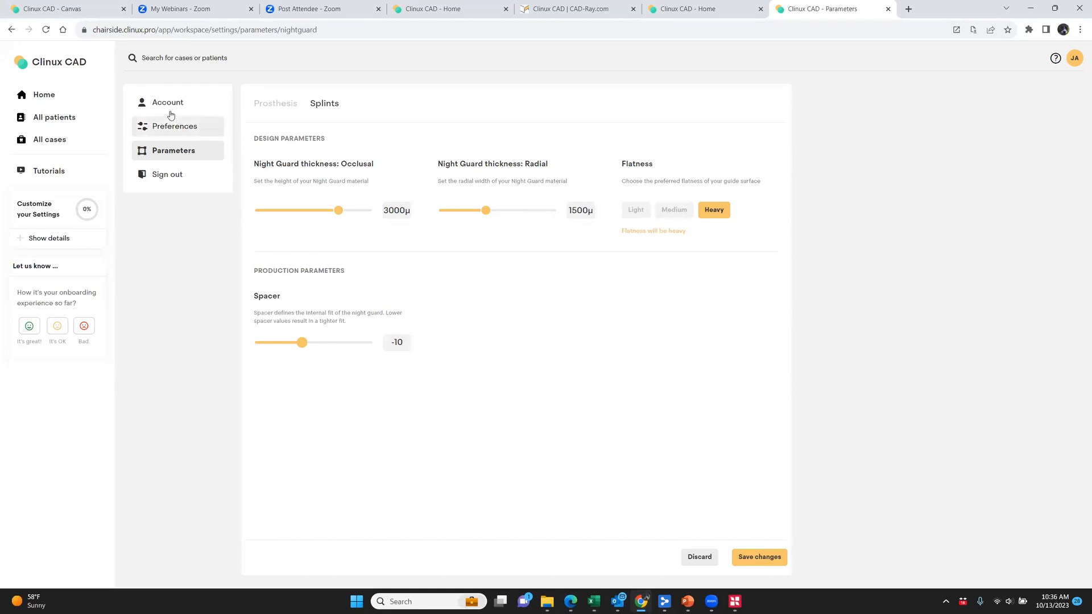
click(81, 70)
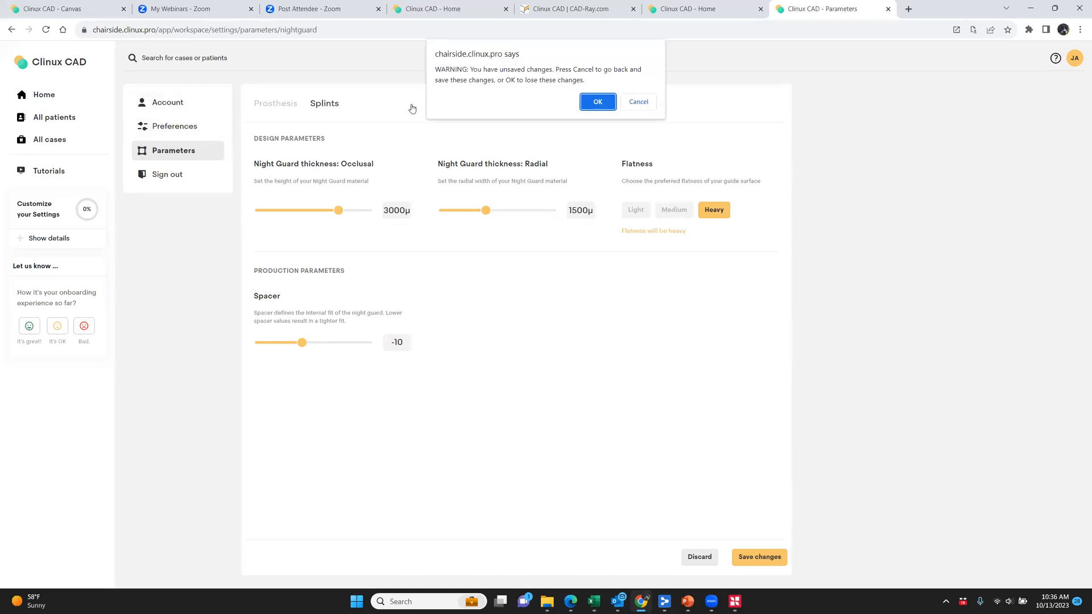
click(592, 101)
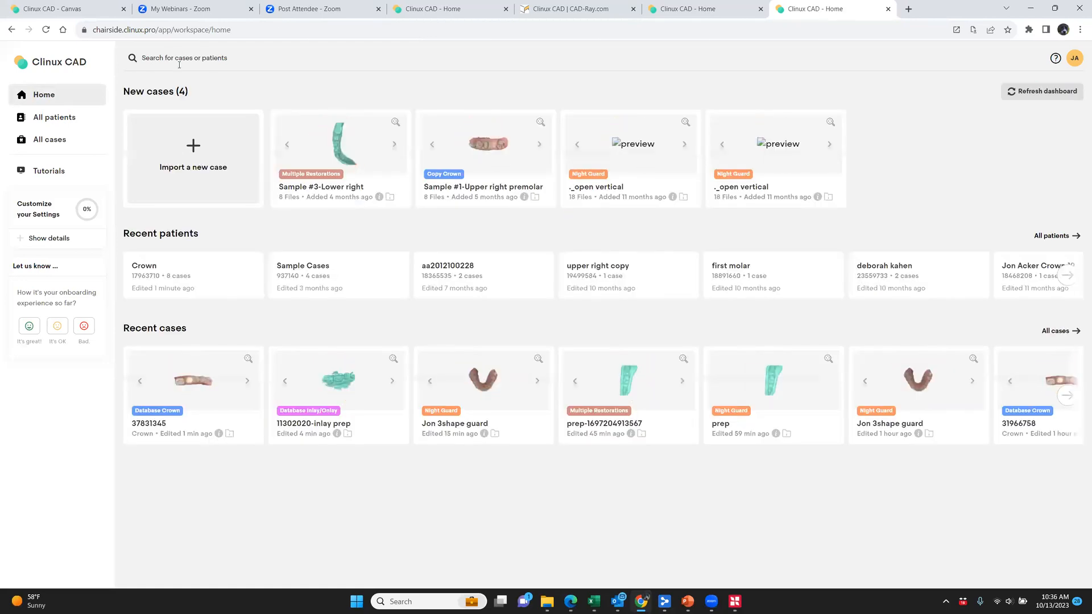
Review the general preferences with ADA chosen as the dental notation, and view the printer and mill integrations
click(1074, 58)
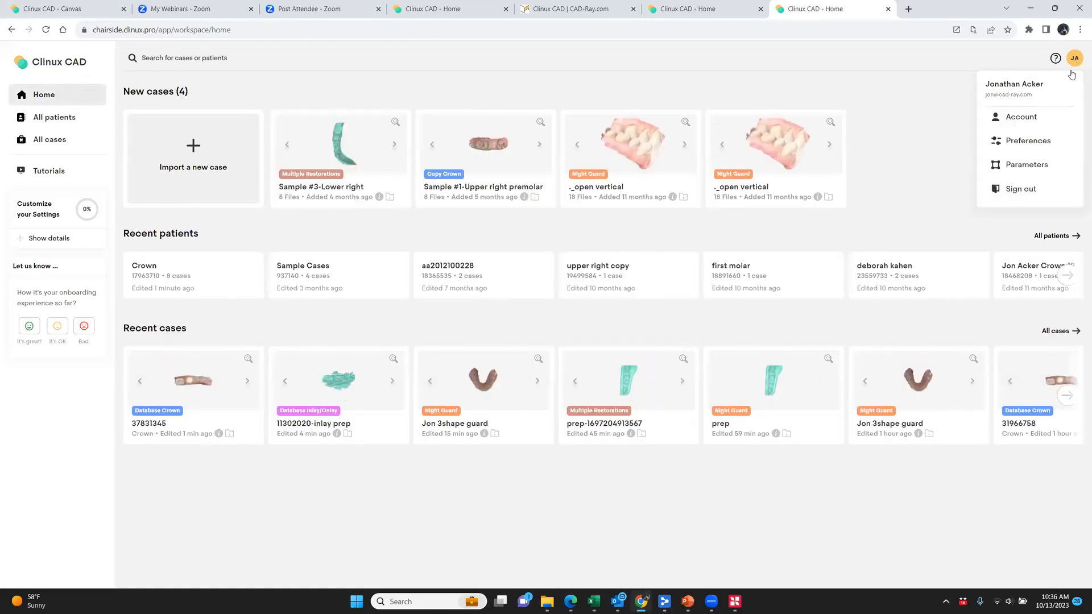
click(1028, 149)
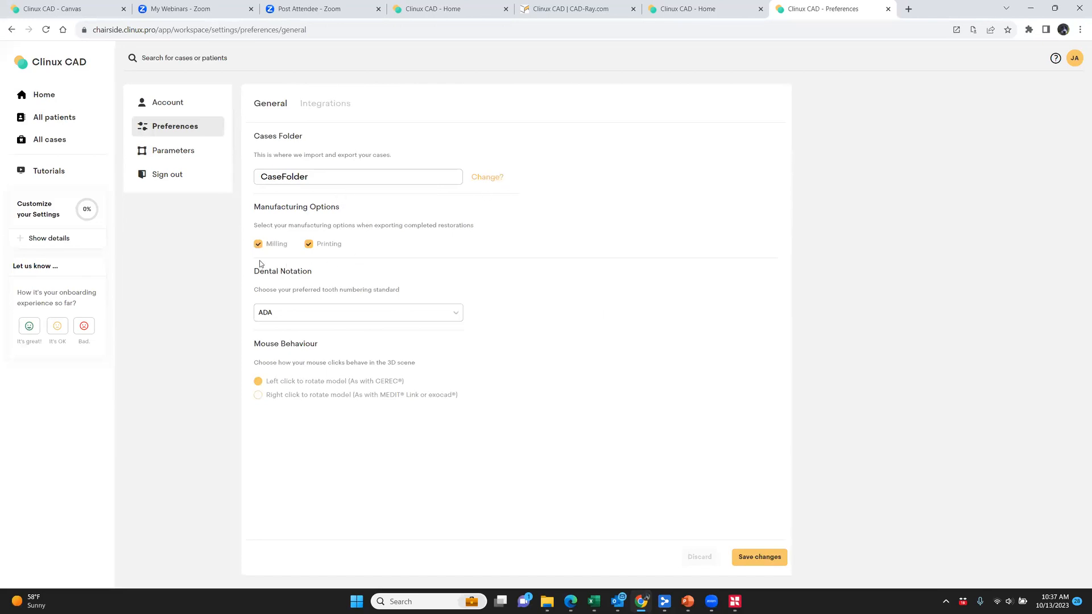
click(314, 321)
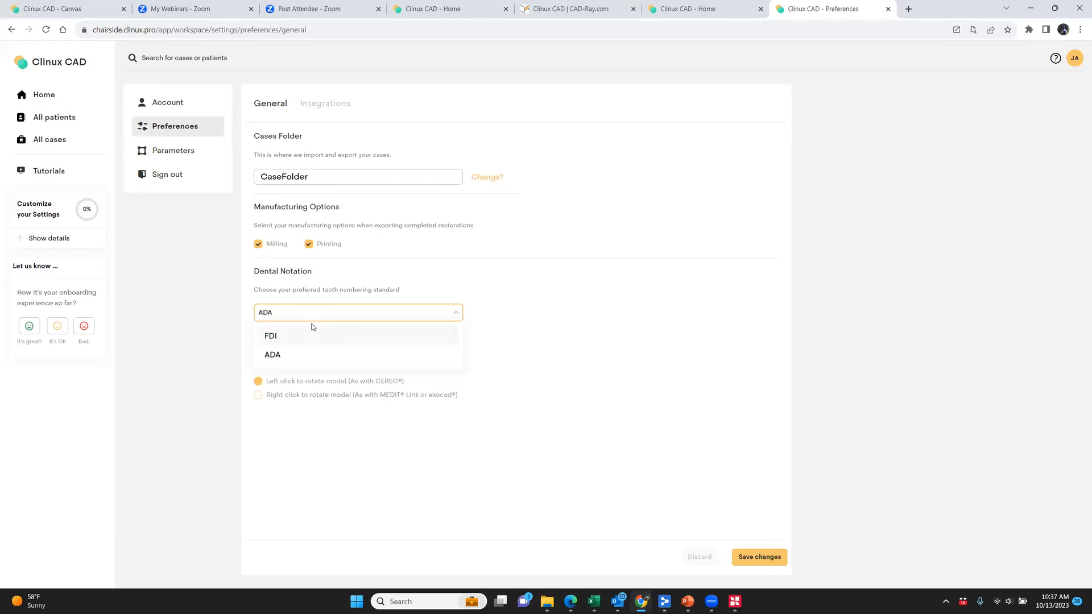
click(298, 362)
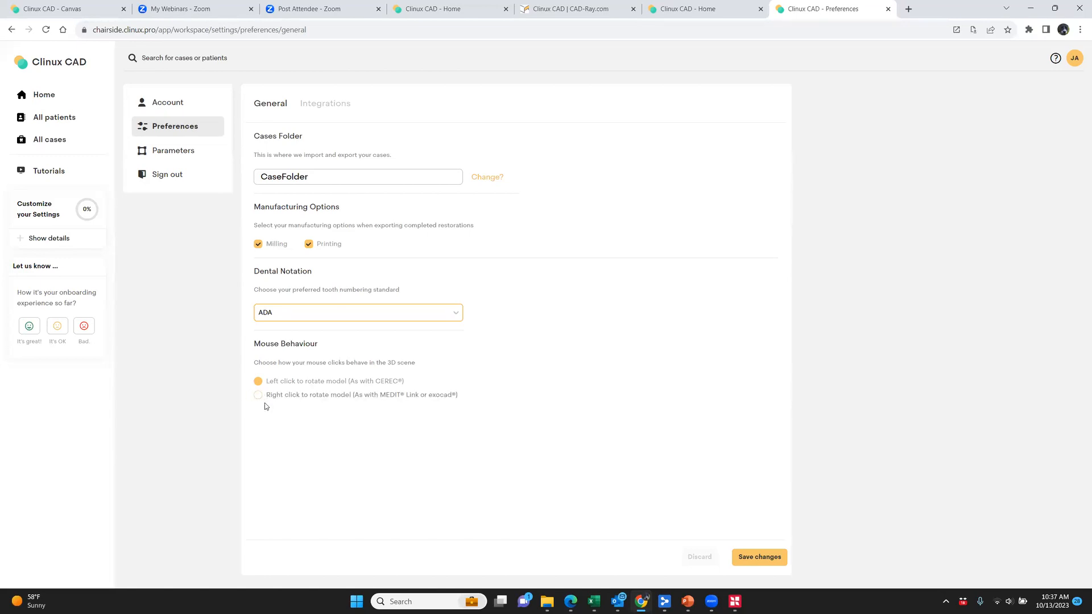
click(324, 107)
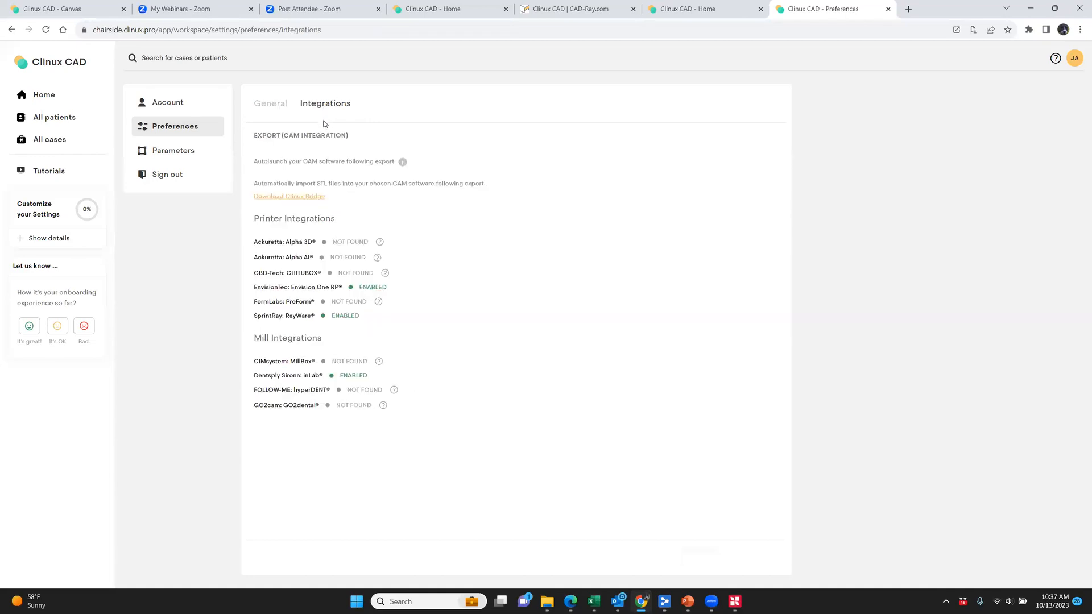
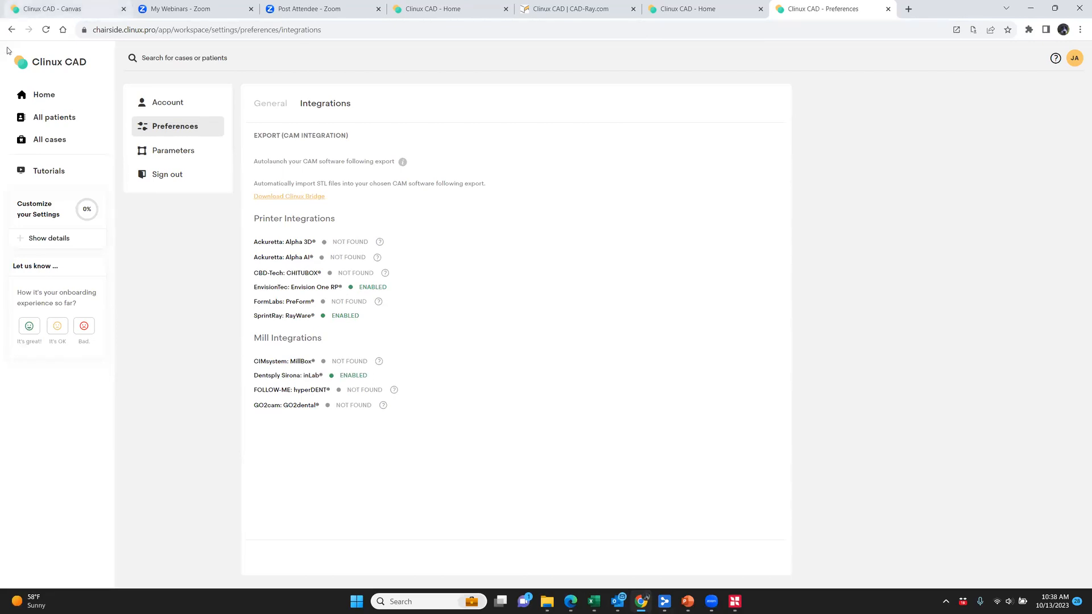
Return to the open 11302020-inlay prep case and step back from the occlusal contact adjustment to the insertion axis stage
click(36, 97)
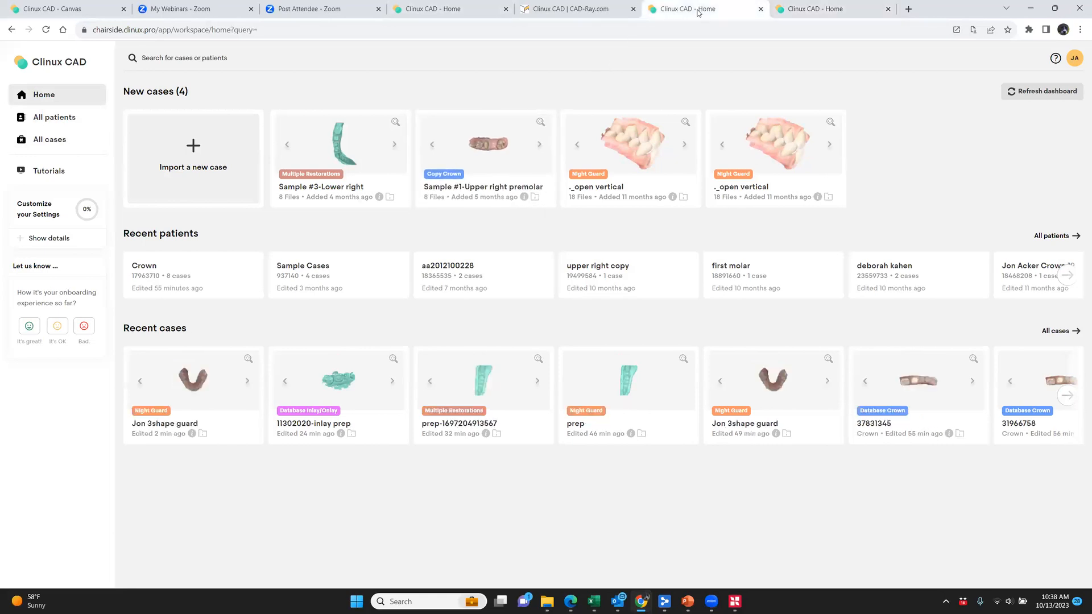
click(595, 16)
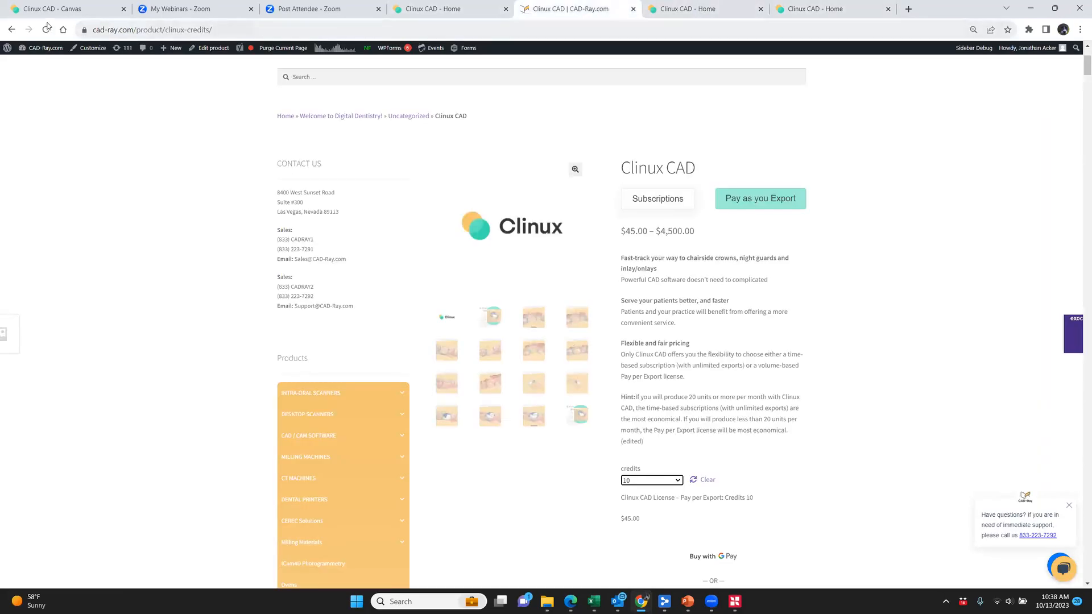
click(54, 12)
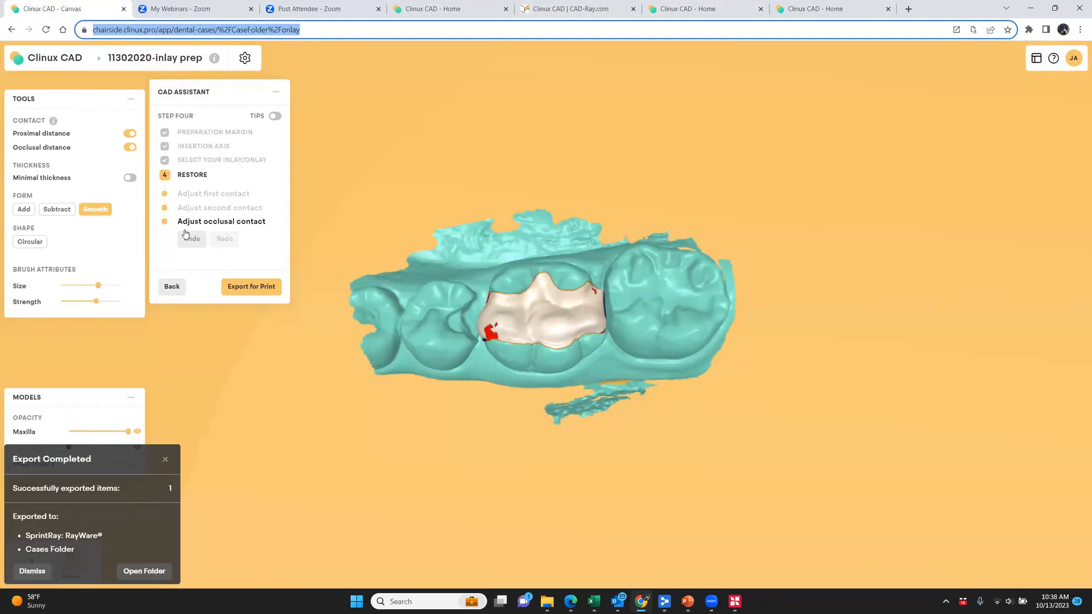
click(172, 288)
click(172, 293)
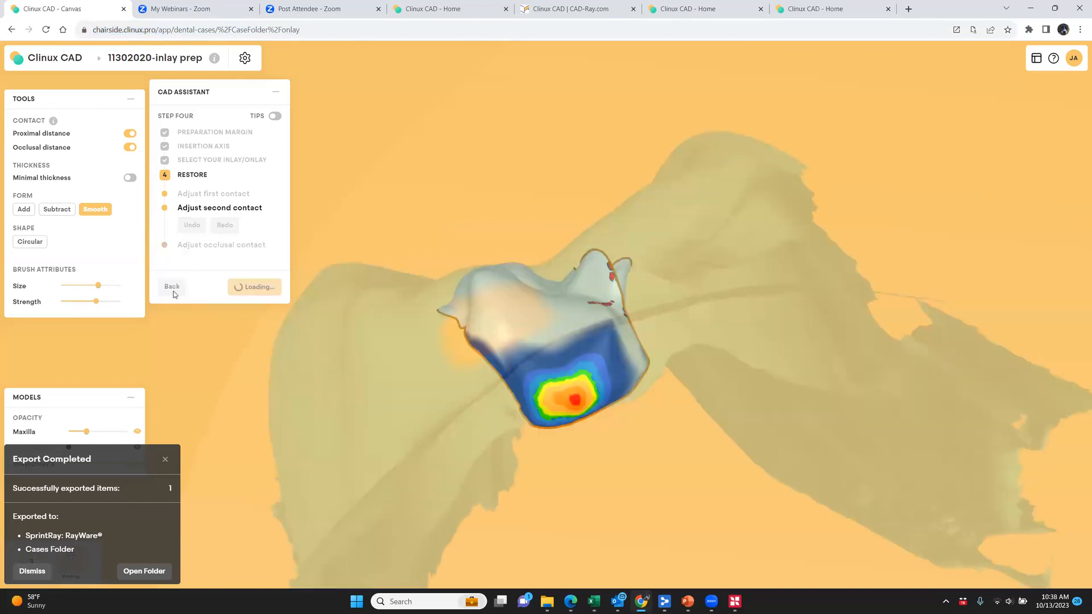
click(173, 293)
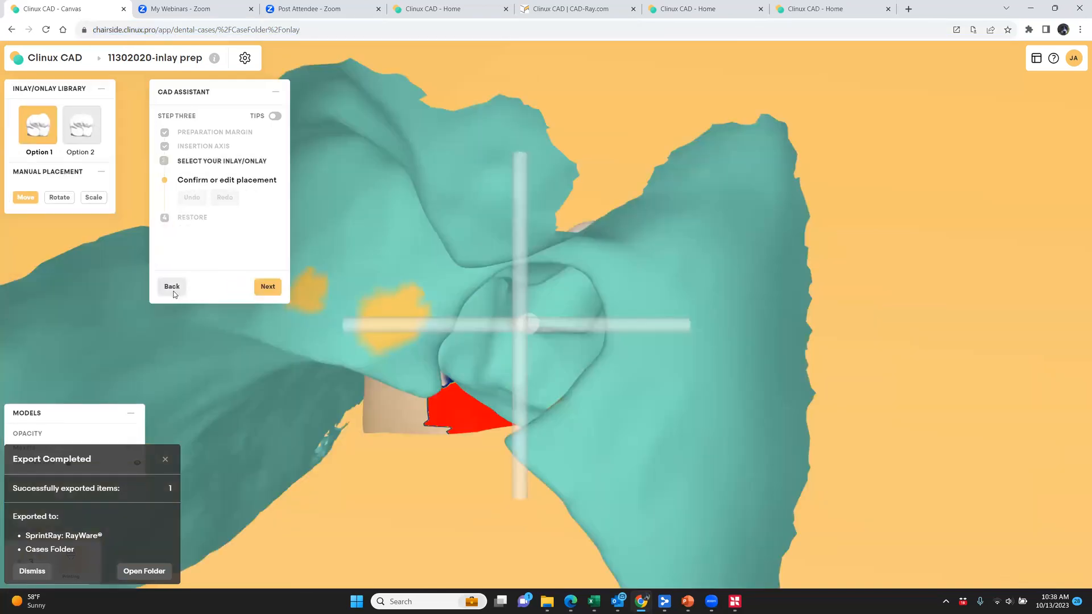
click(173, 293)
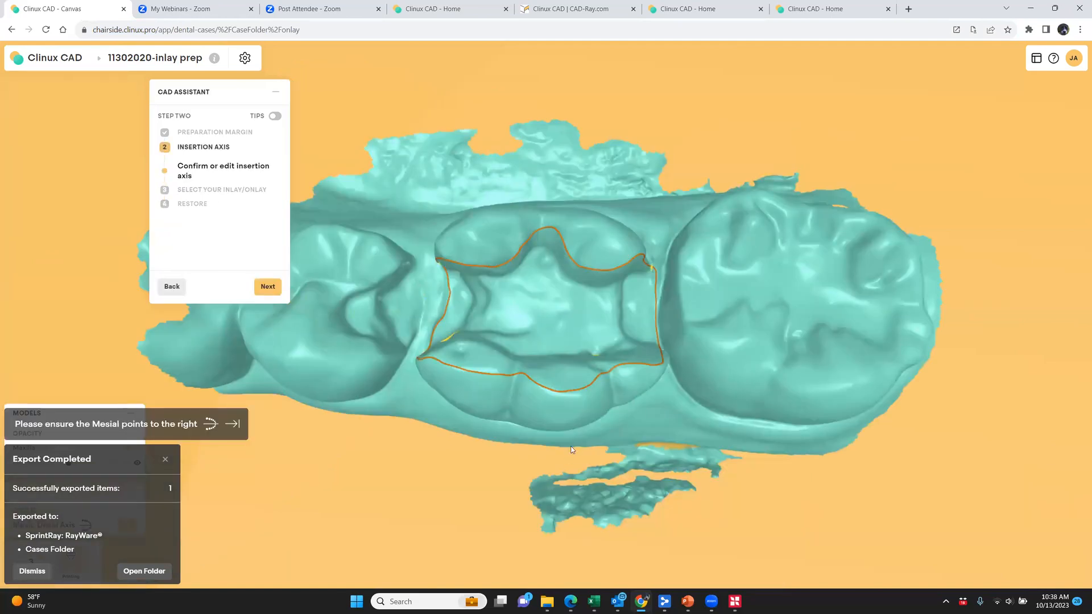
Confirm the insertion axis and rotate the Option 1 inlay proposal over the preparation to refit its orientation
mouse_move(570, 446)
right_down()
mouse_move(613, 473)
mouse_move(537, 451)
mouse_move(572, 468)
right_up()
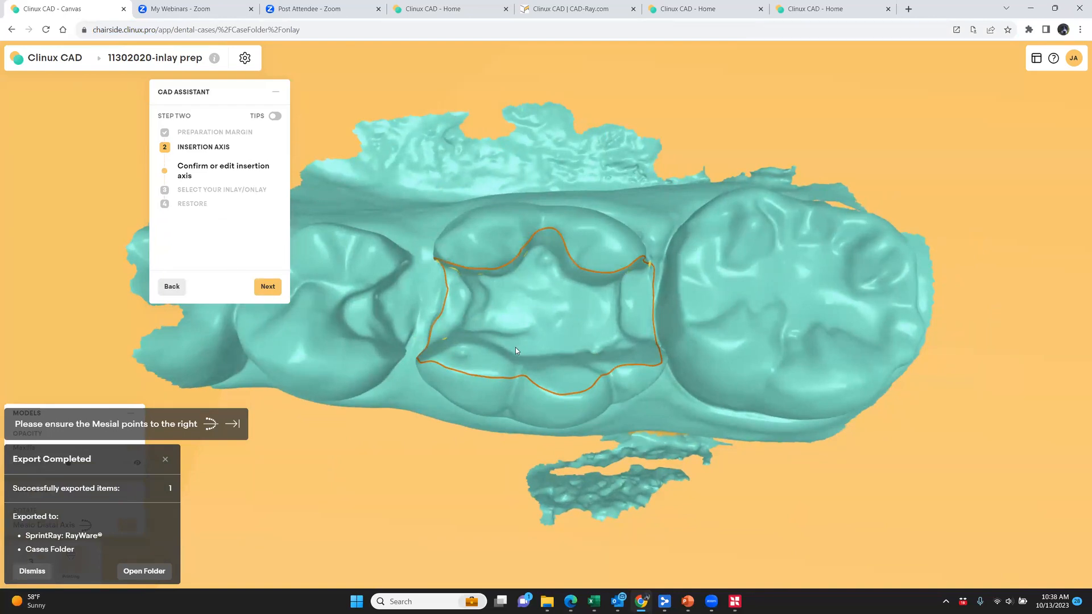
click(267, 288)
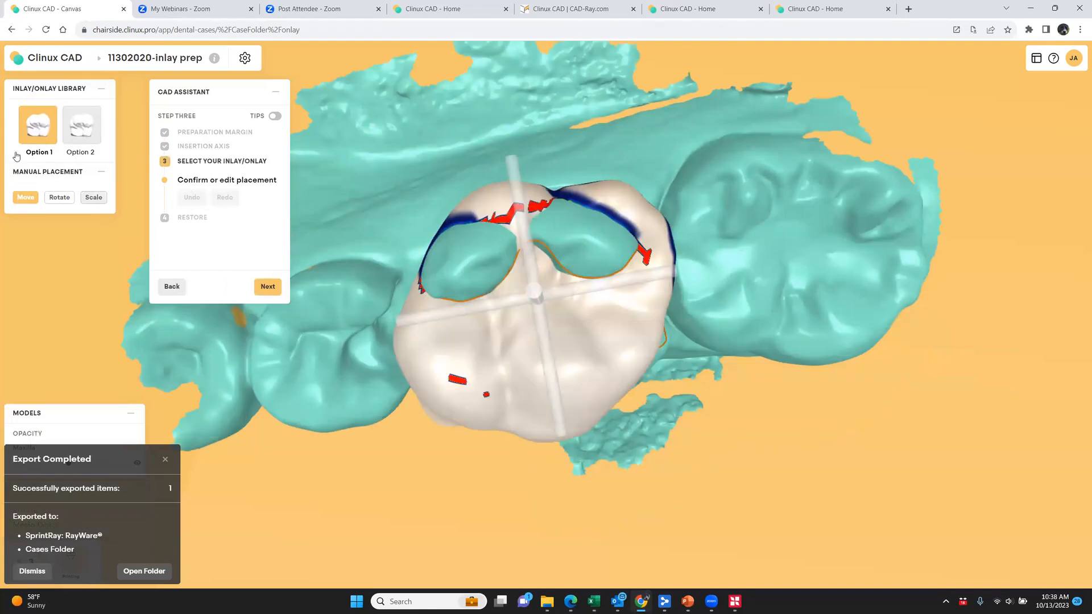
click(59, 197)
right_drag(616, 423, 649, 385)
drag(660, 373, 671, 342)
drag(671, 322, 670, 305)
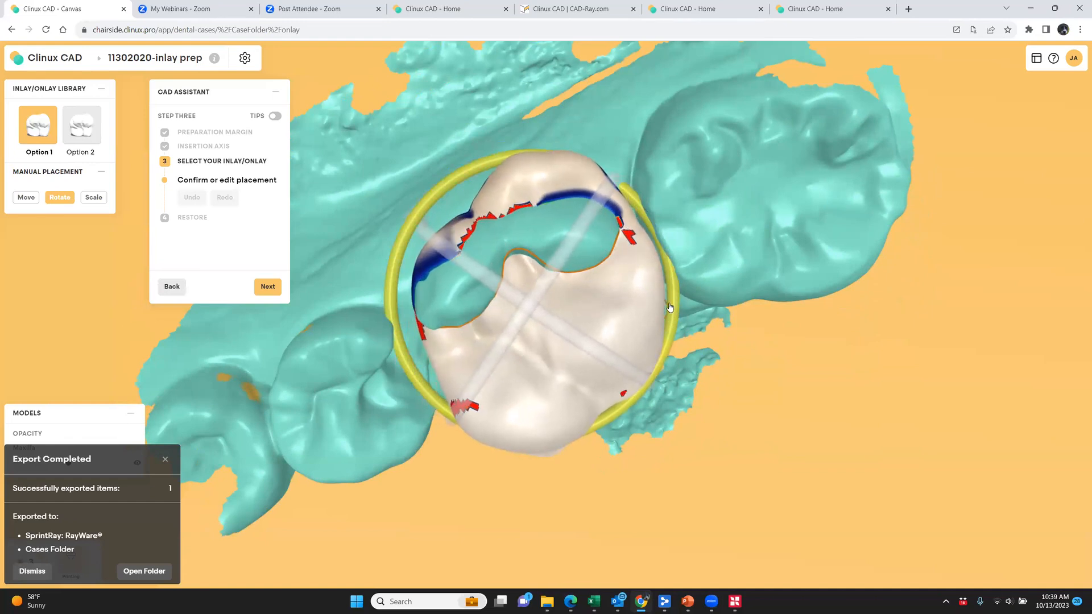
drag(642, 494, 799, 334)
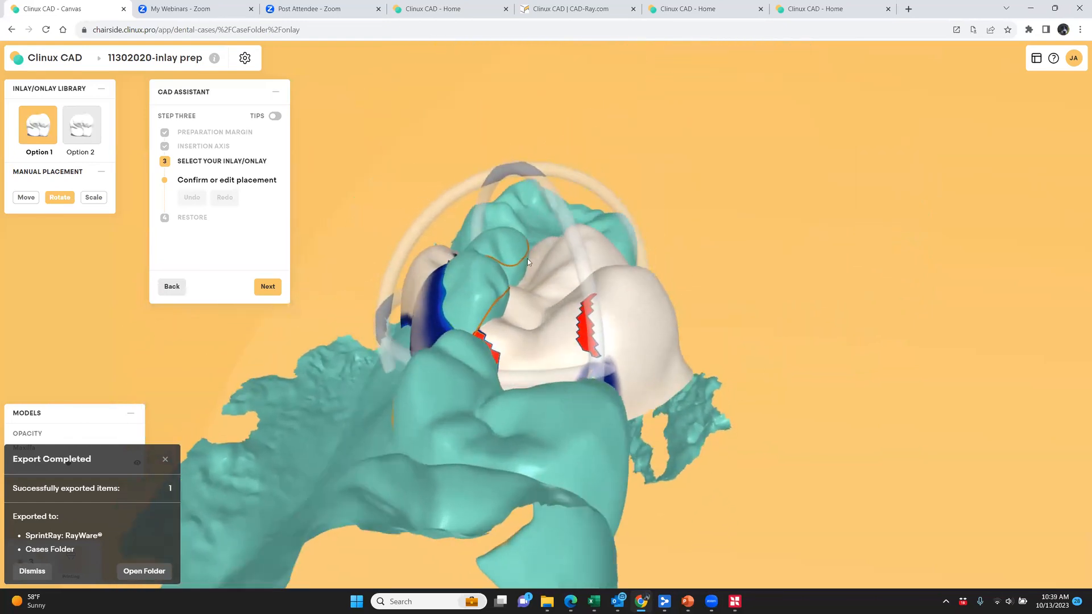
drag(607, 191, 622, 201)
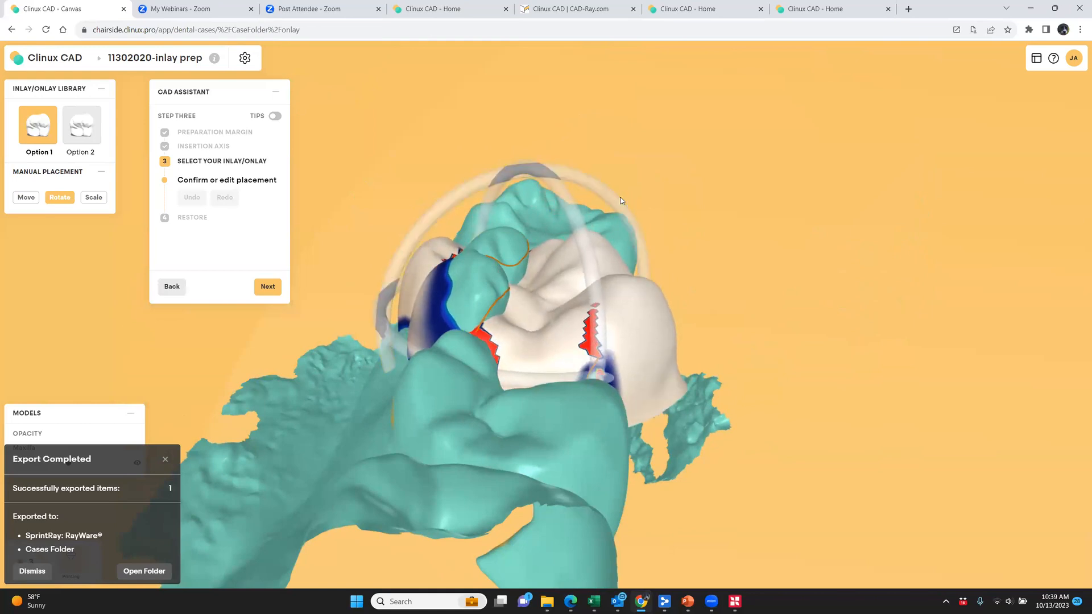
Move the inlay proposal along its vertical axis and check its placement from the occlusal and side views
click(25, 198)
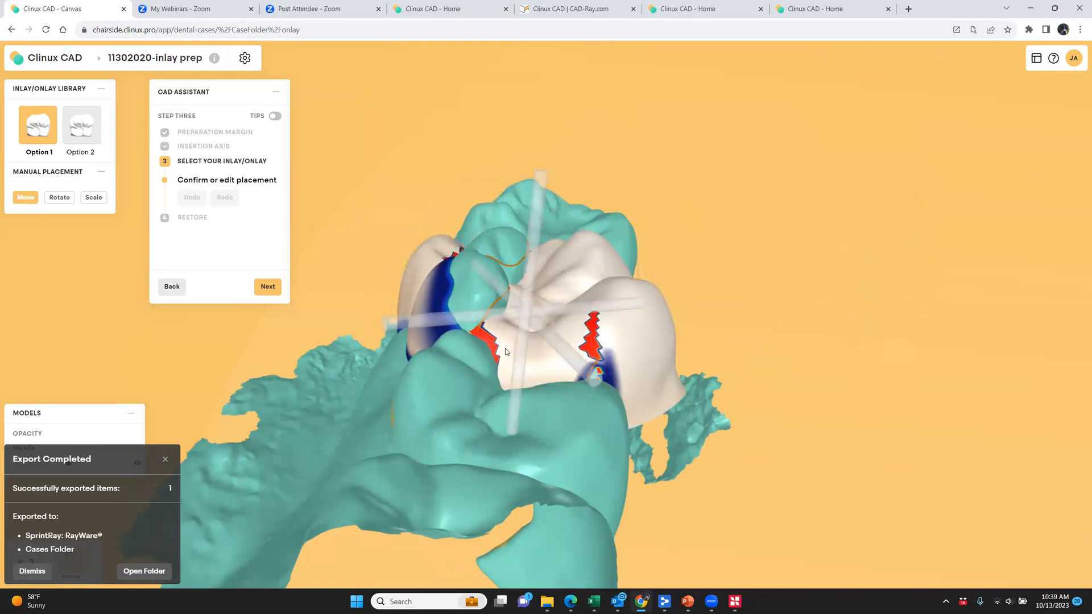
drag(527, 331, 526, 339)
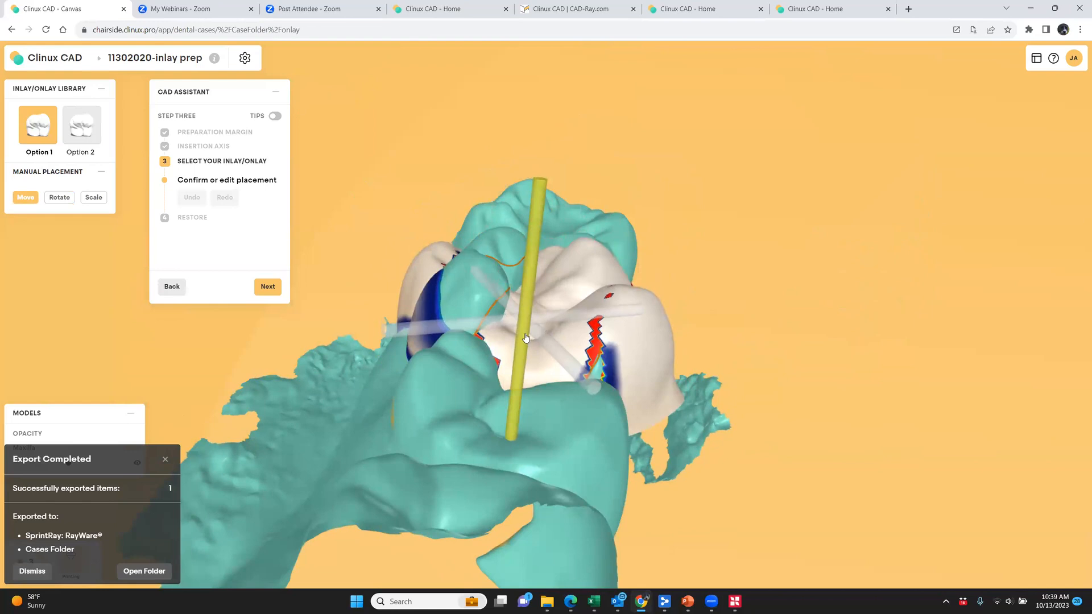
drag(637, 407, 391, 535)
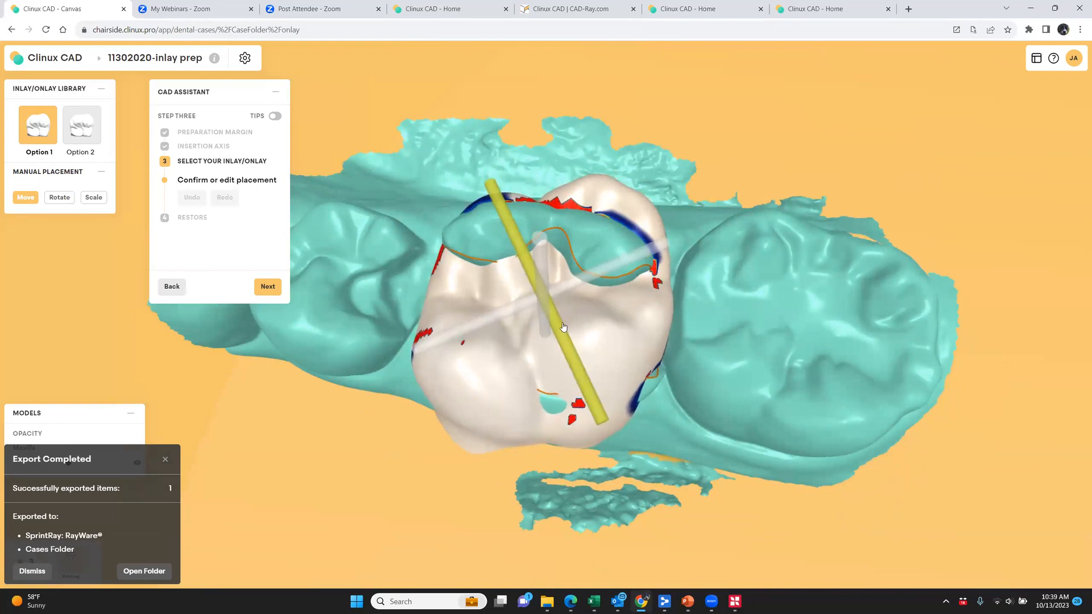
drag(591, 479, 800, 386)
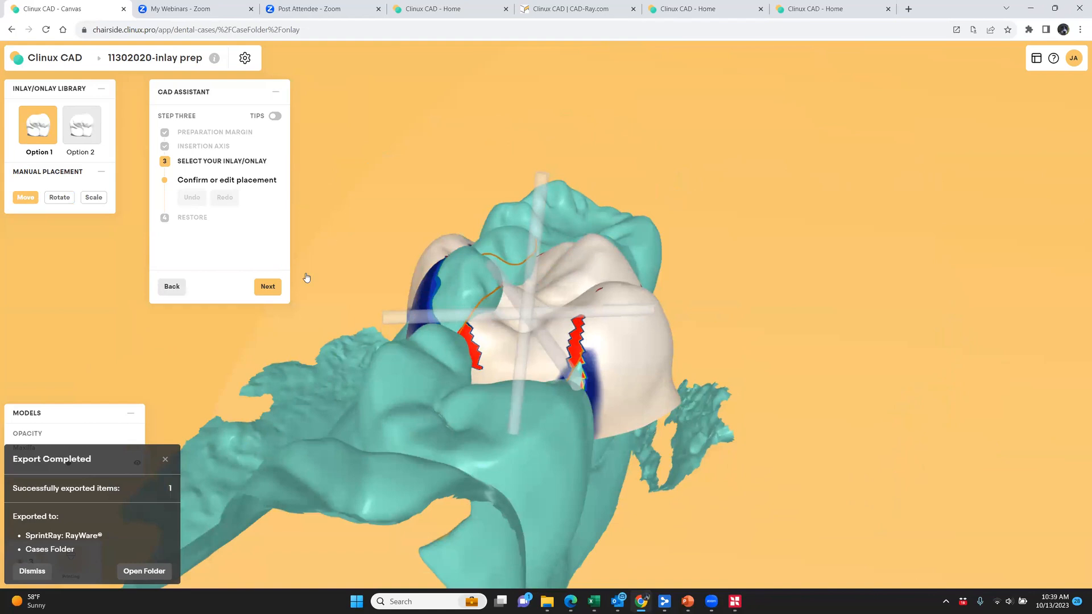
Confirm the inlay placement, waiting out the calculation, and accept the first and second contacts to reach the occlusal contact adjustment
click(268, 287)
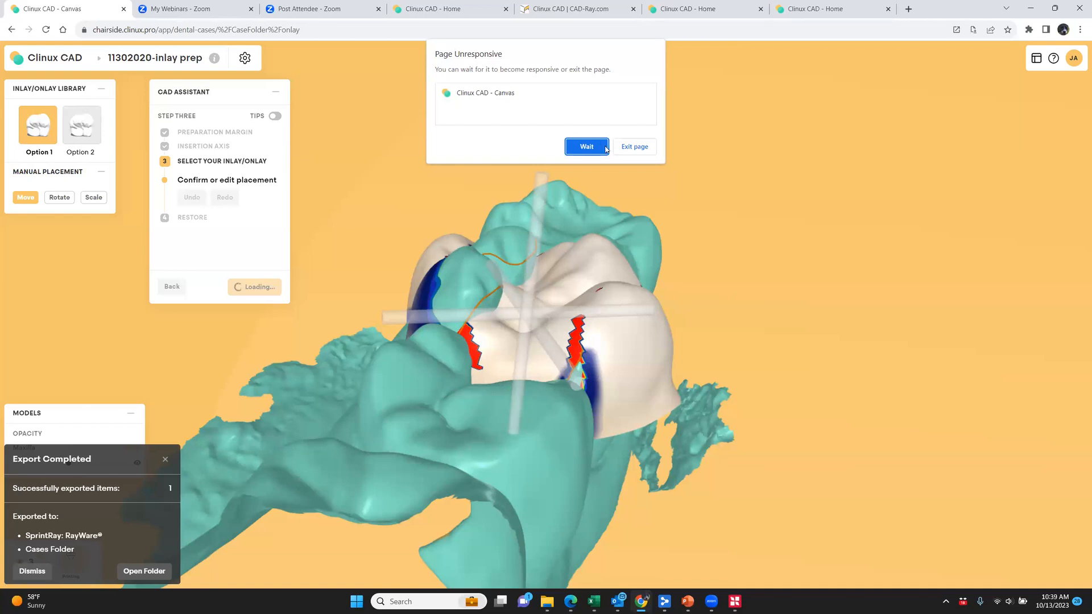
click(602, 149)
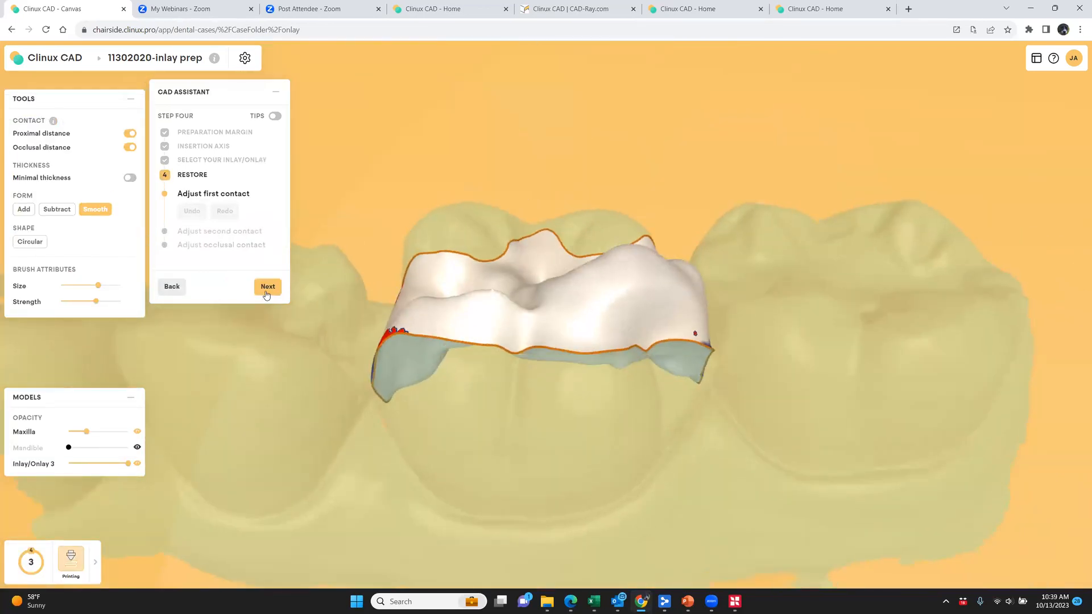
click(267, 287)
click(269, 288)
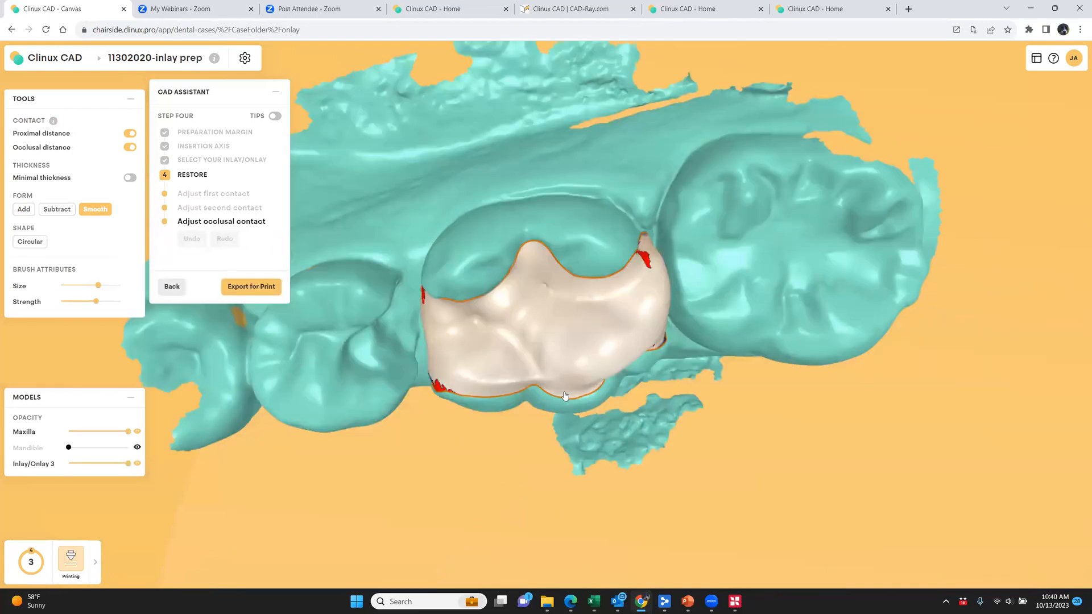
click(565, 396)
Reshape the cusp area of the inlay's occlusal surface with the Circular shape tool
drag(715, 257, 706, 382)
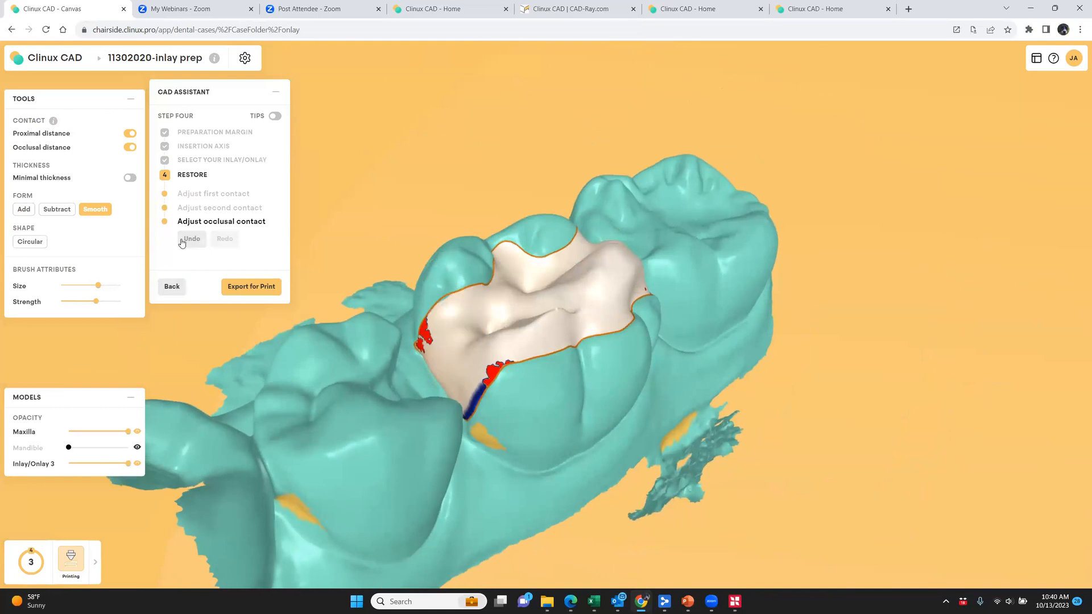
click(56, 209)
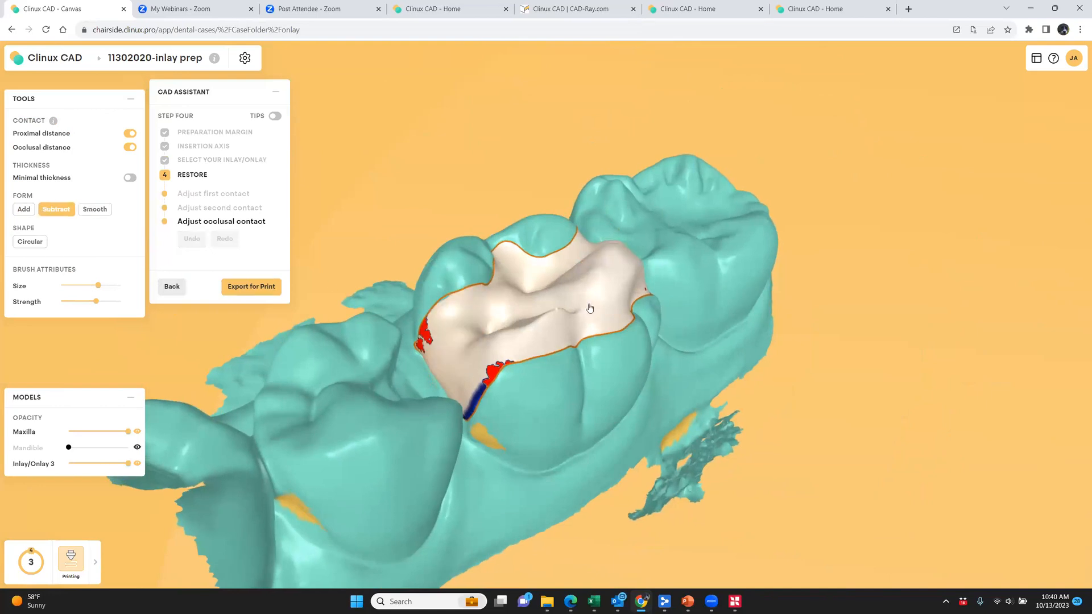
click(30, 242)
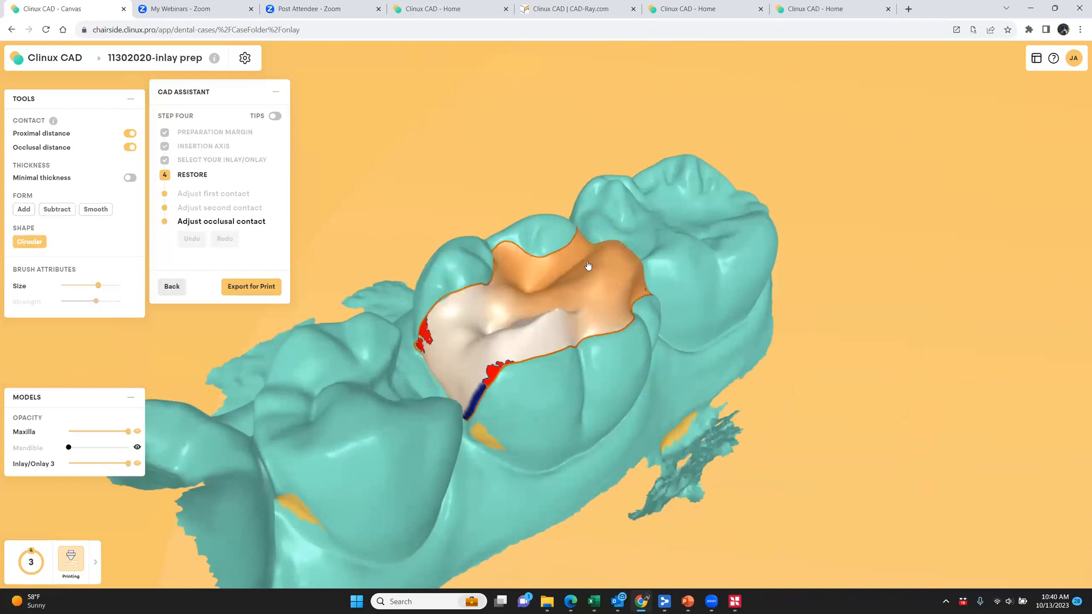
click(613, 277)
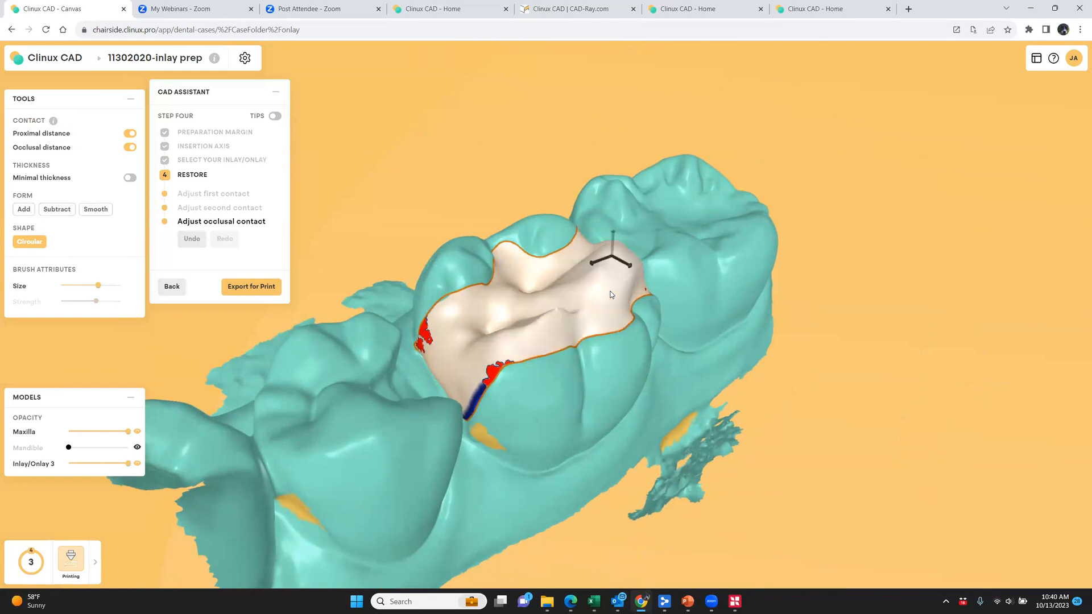
mouse_move(559, 477)
right_down()
mouse_move(707, 452)
mouse_move(703, 484)
right_up()
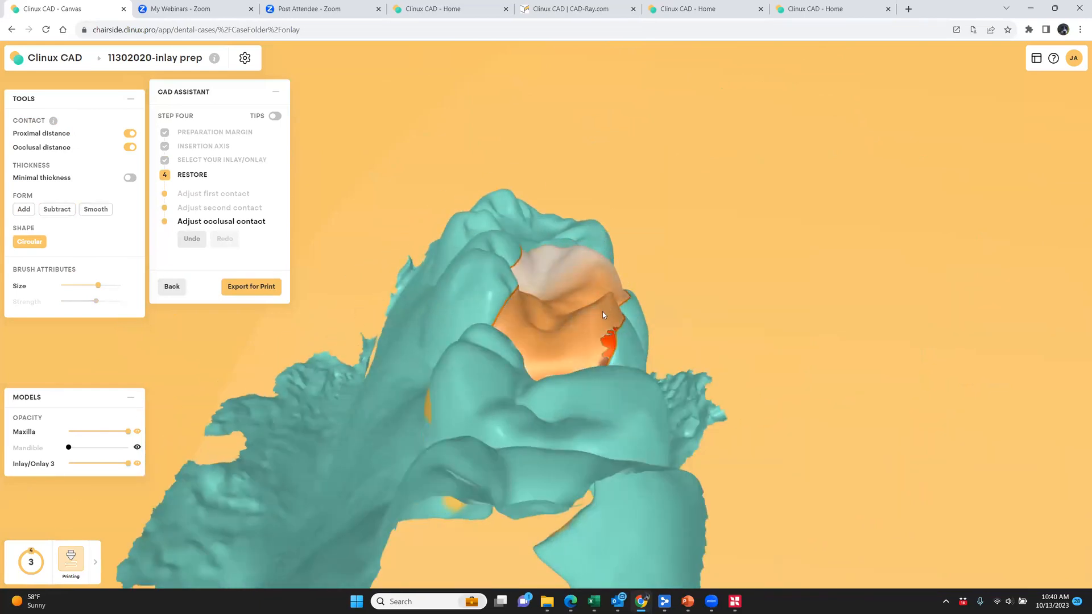
right_drag(588, 419, 583, 484)
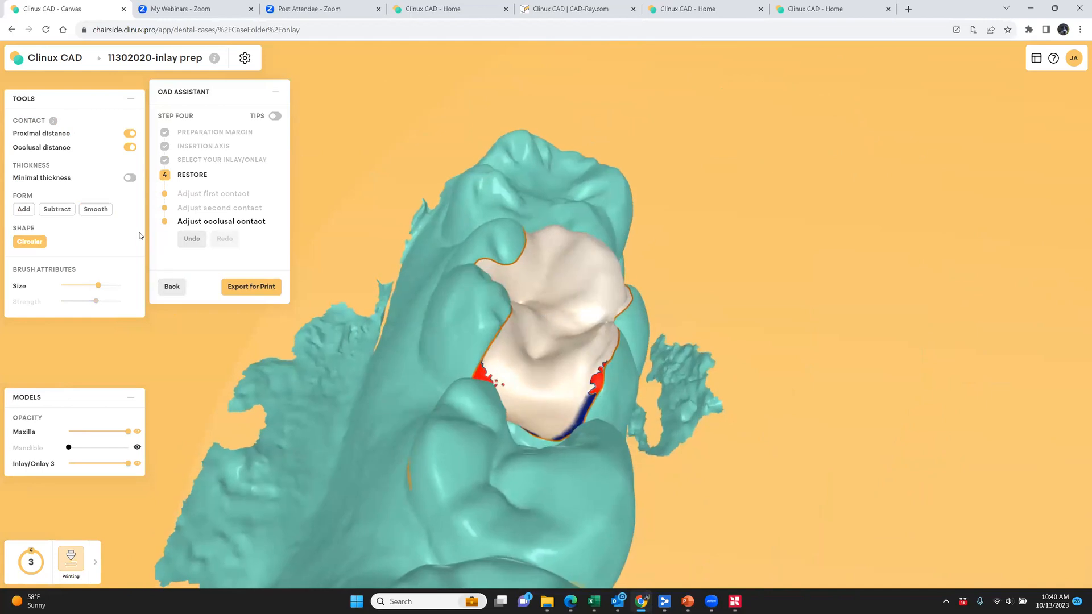
Smooth the inlay's occlusal surface and marginal ridges using the Smooth tool with the largest brush size
click(95, 207)
scroll(546, 318, up, 2)
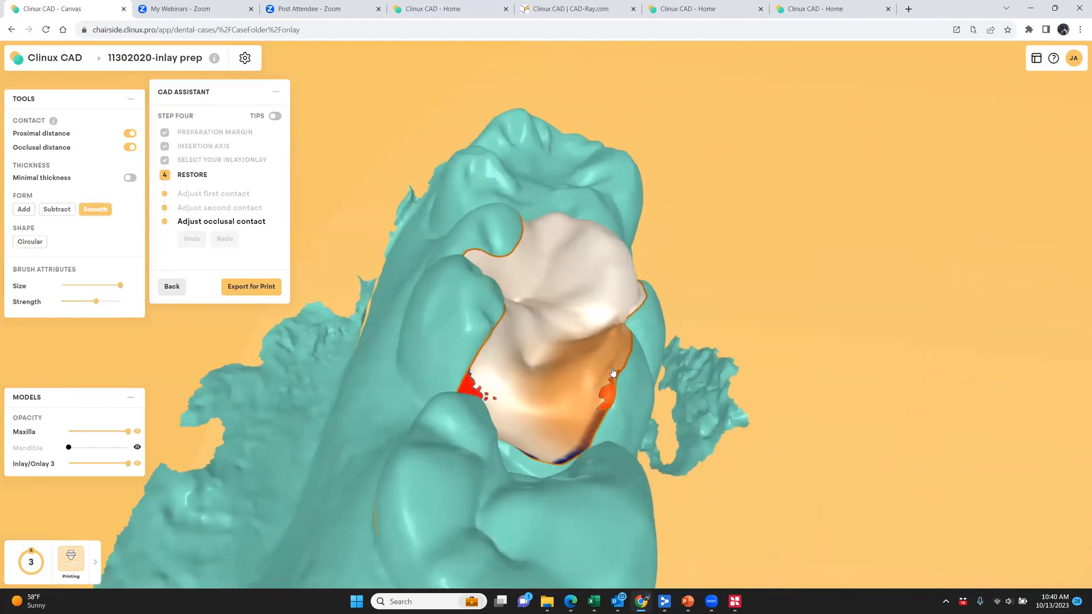
mouse_move(608, 352)
mouse_down()
mouse_move(568, 292)
mouse_move(541, 297)
mouse_move(645, 425)
mouse_up()
right_drag(645, 424, 521, 316)
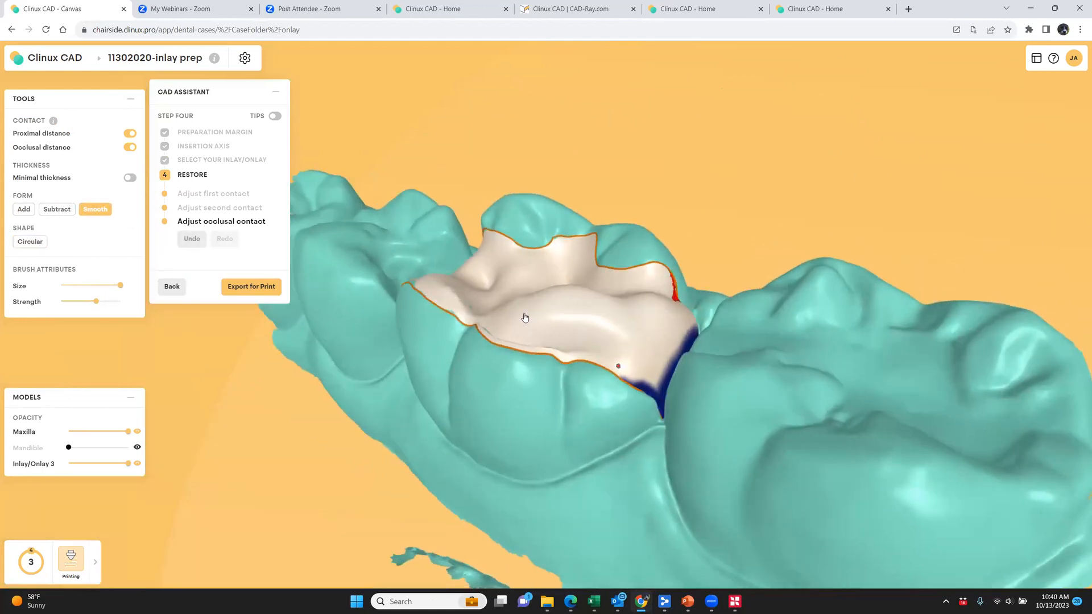
click(585, 329)
click(572, 306)
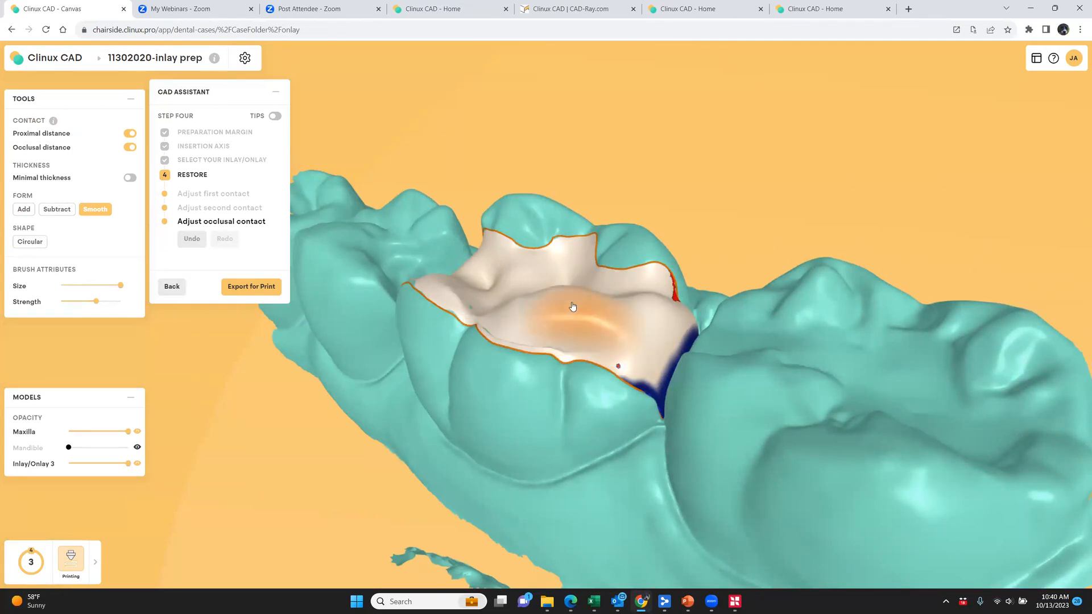
mouse_move(634, 336)
mouse_down()
mouse_move(663, 348)
mouse_move(654, 401)
mouse_up()
mouse_move(652, 484)
right_down()
mouse_move(647, 557)
mouse_move(664, 434)
right_up()
mouse_move(663, 421)
mouse_down()
mouse_move(658, 383)
mouse_move(563, 392)
mouse_move(563, 414)
mouse_up()
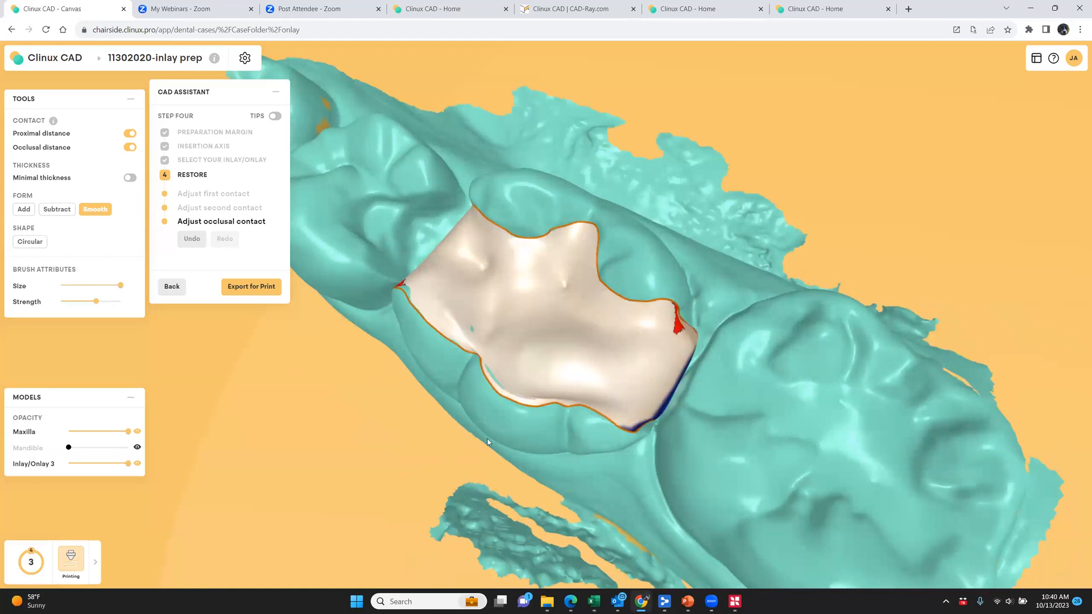
Export the tooth 3 inlay for printing to SprintRay: RayWare
click(56, 210)
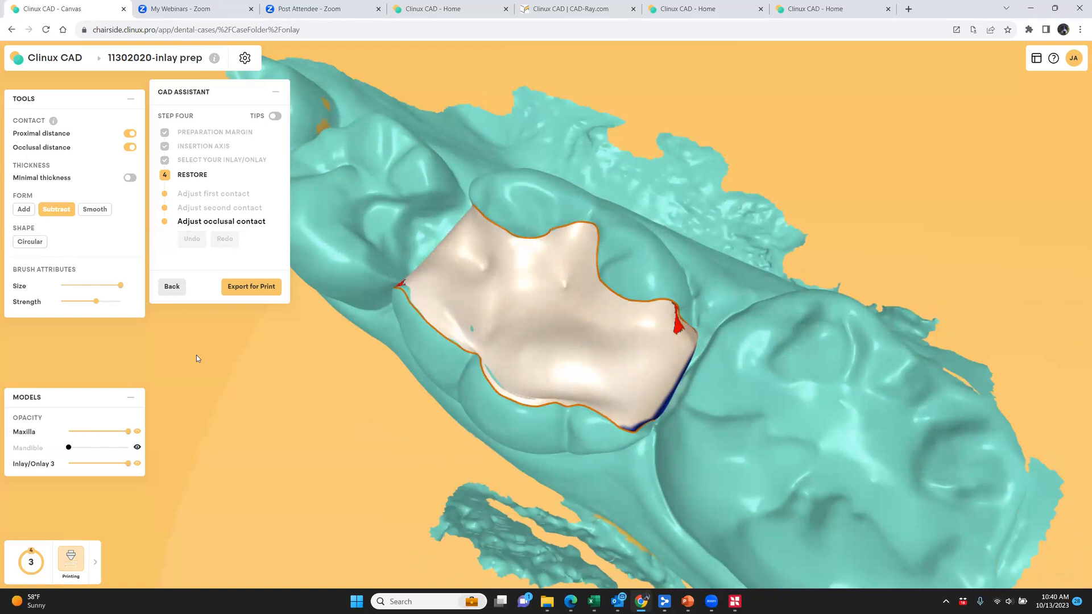
click(251, 286)
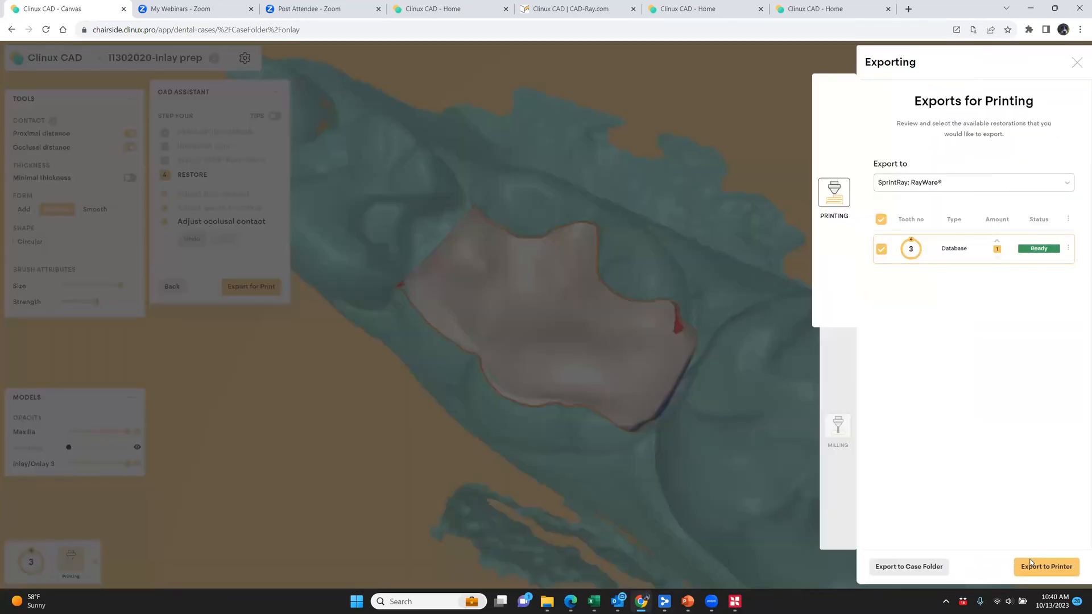
click(1031, 563)
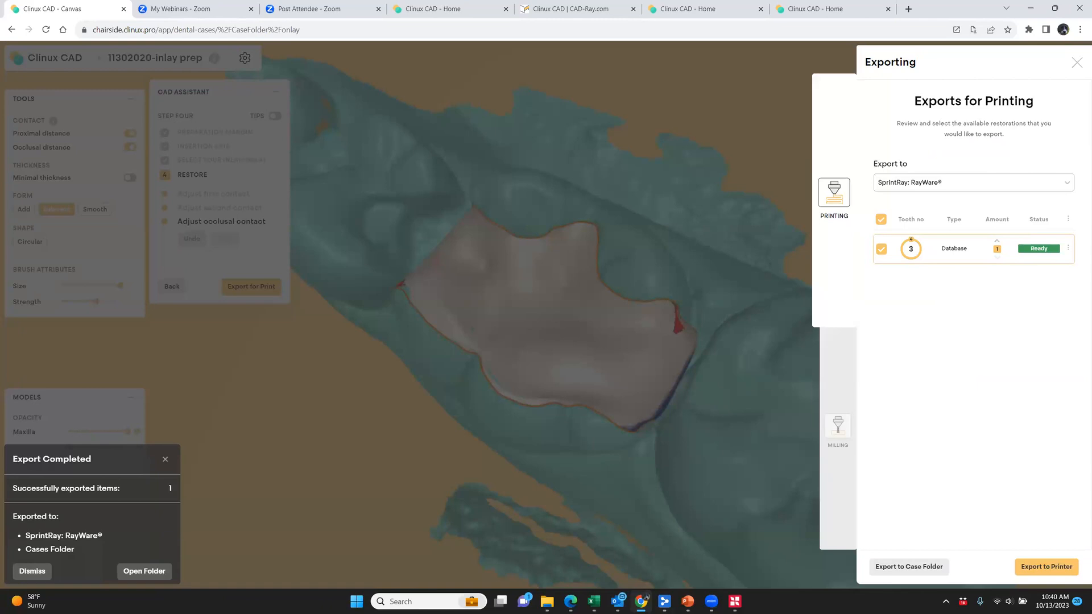
Switch to RayWare and repair the mesh of one of the flagged models on the build platform
click(735, 602)
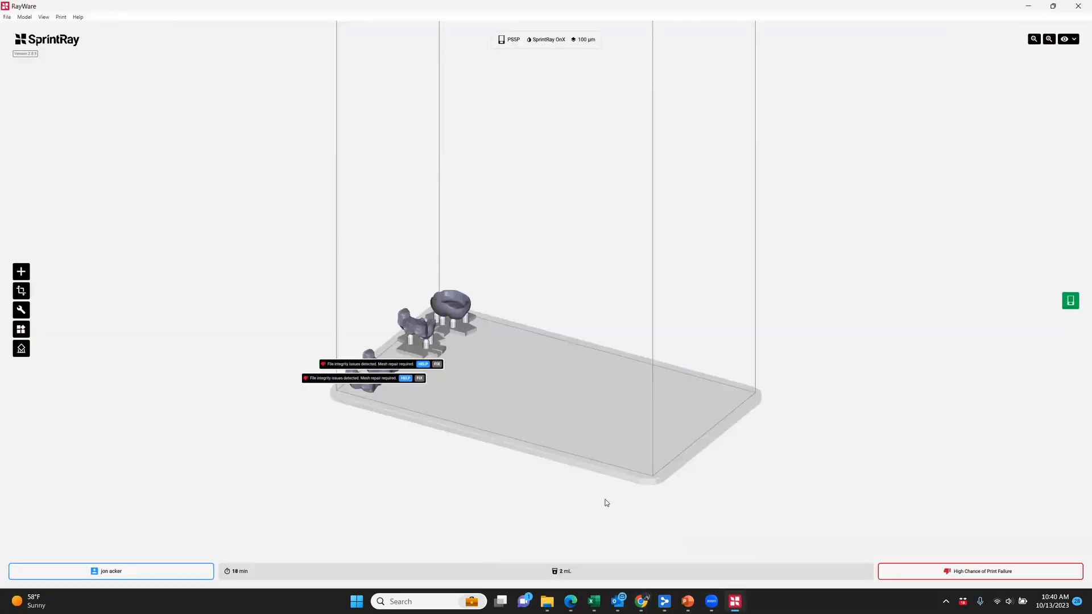
click(436, 365)
Switch to the PowerPoint training presentation, show the Clinux Features slide and go on to slide 8
mouse_move(741, 604)
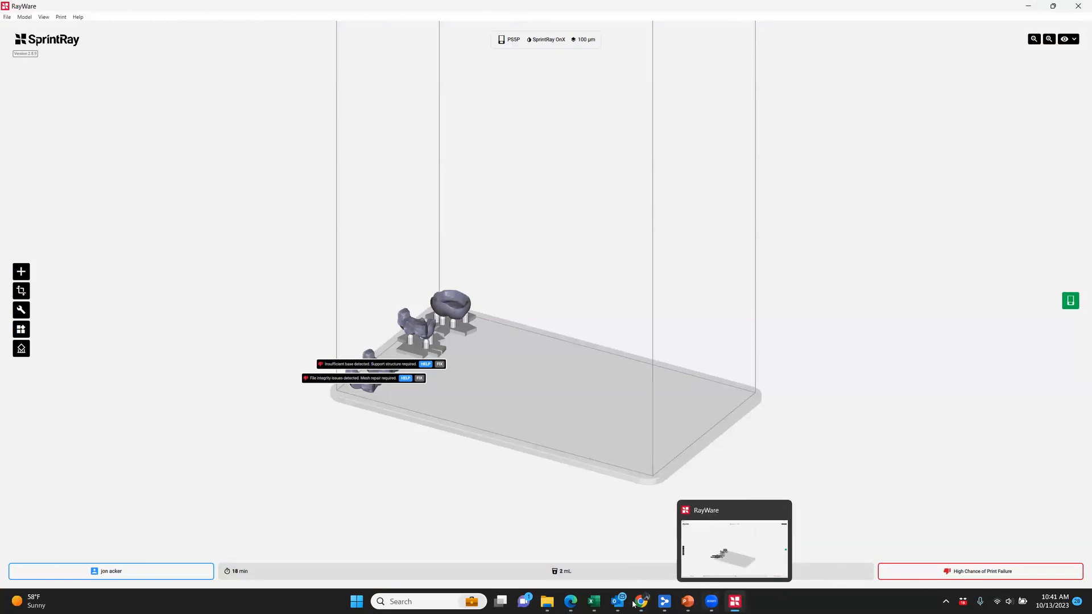
mouse_move(646, 604)
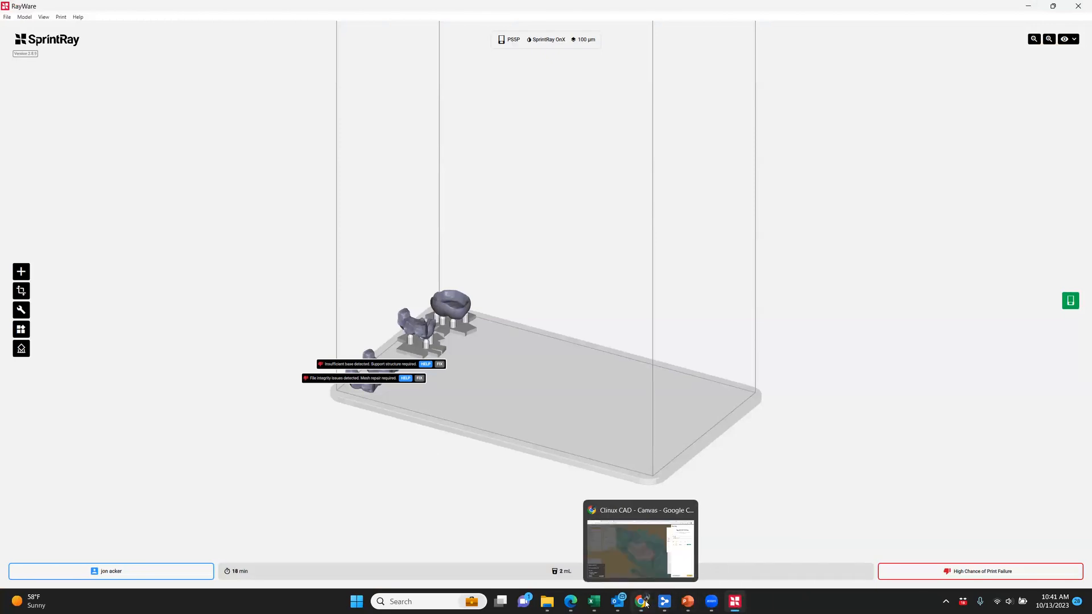
click(688, 601)
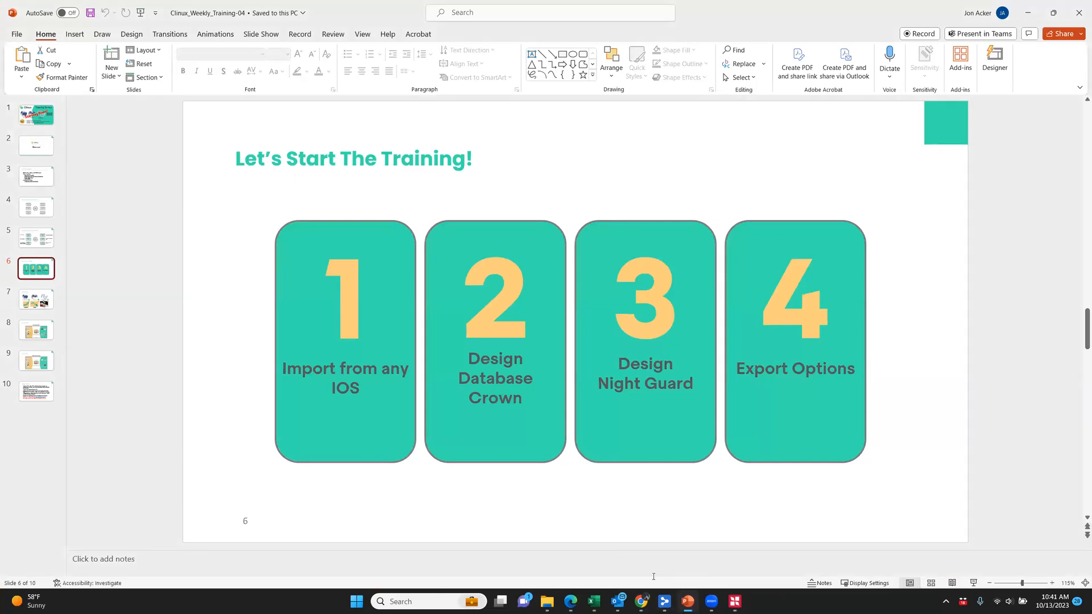
scroll(183, 316, down, 1)
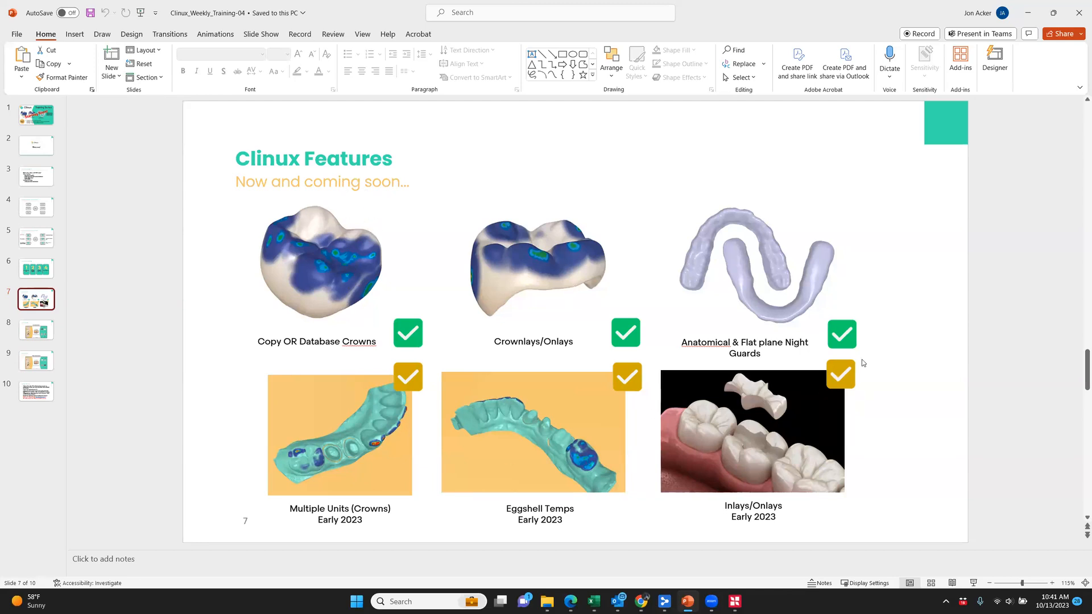
click(31, 329)
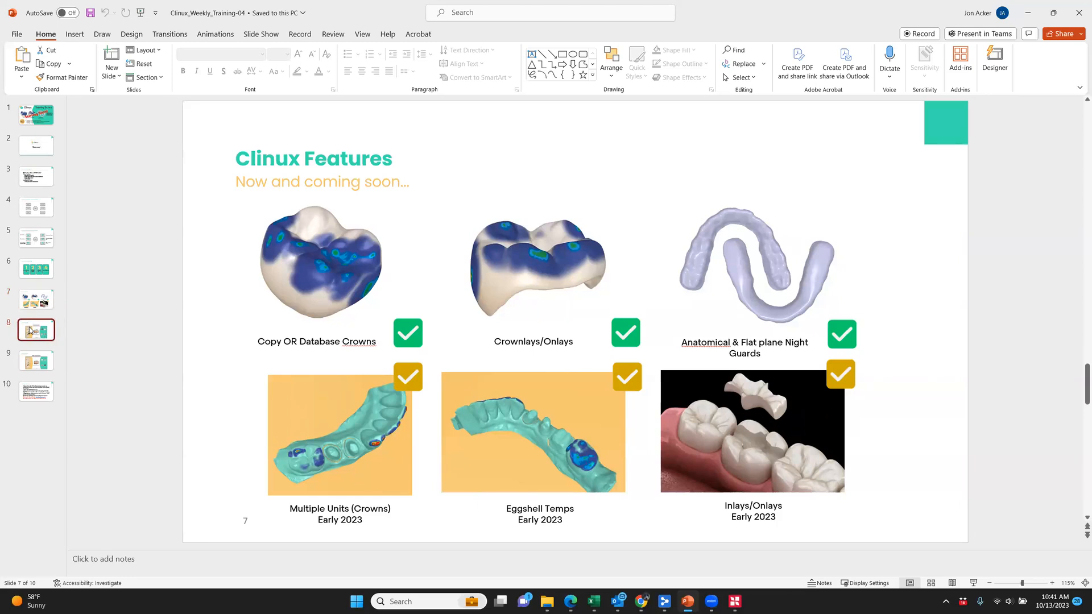